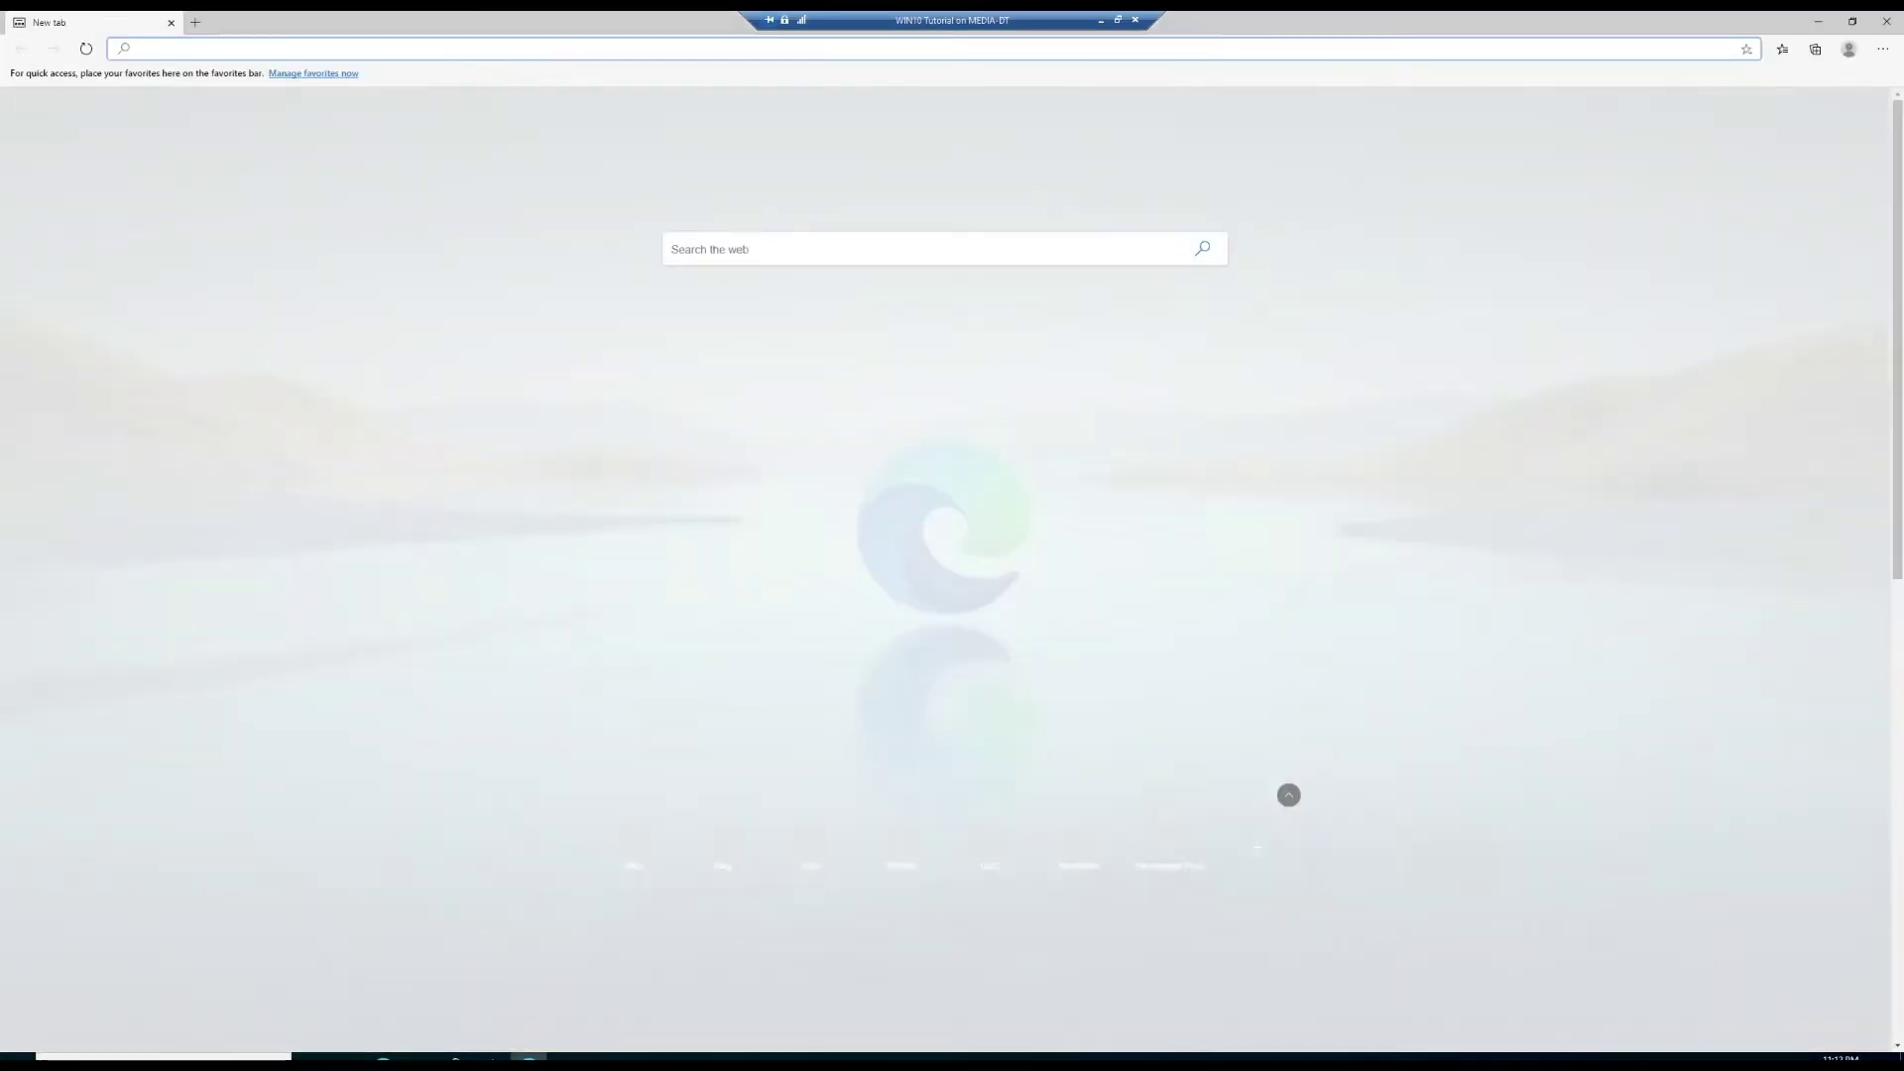
Discard the mistyped 'bin' and 'img' entries in Edge's address bar.
type("bin")
key("BackSpace")
key("BackSpace")
key("BackSpace")
type("img")
key("Escape")
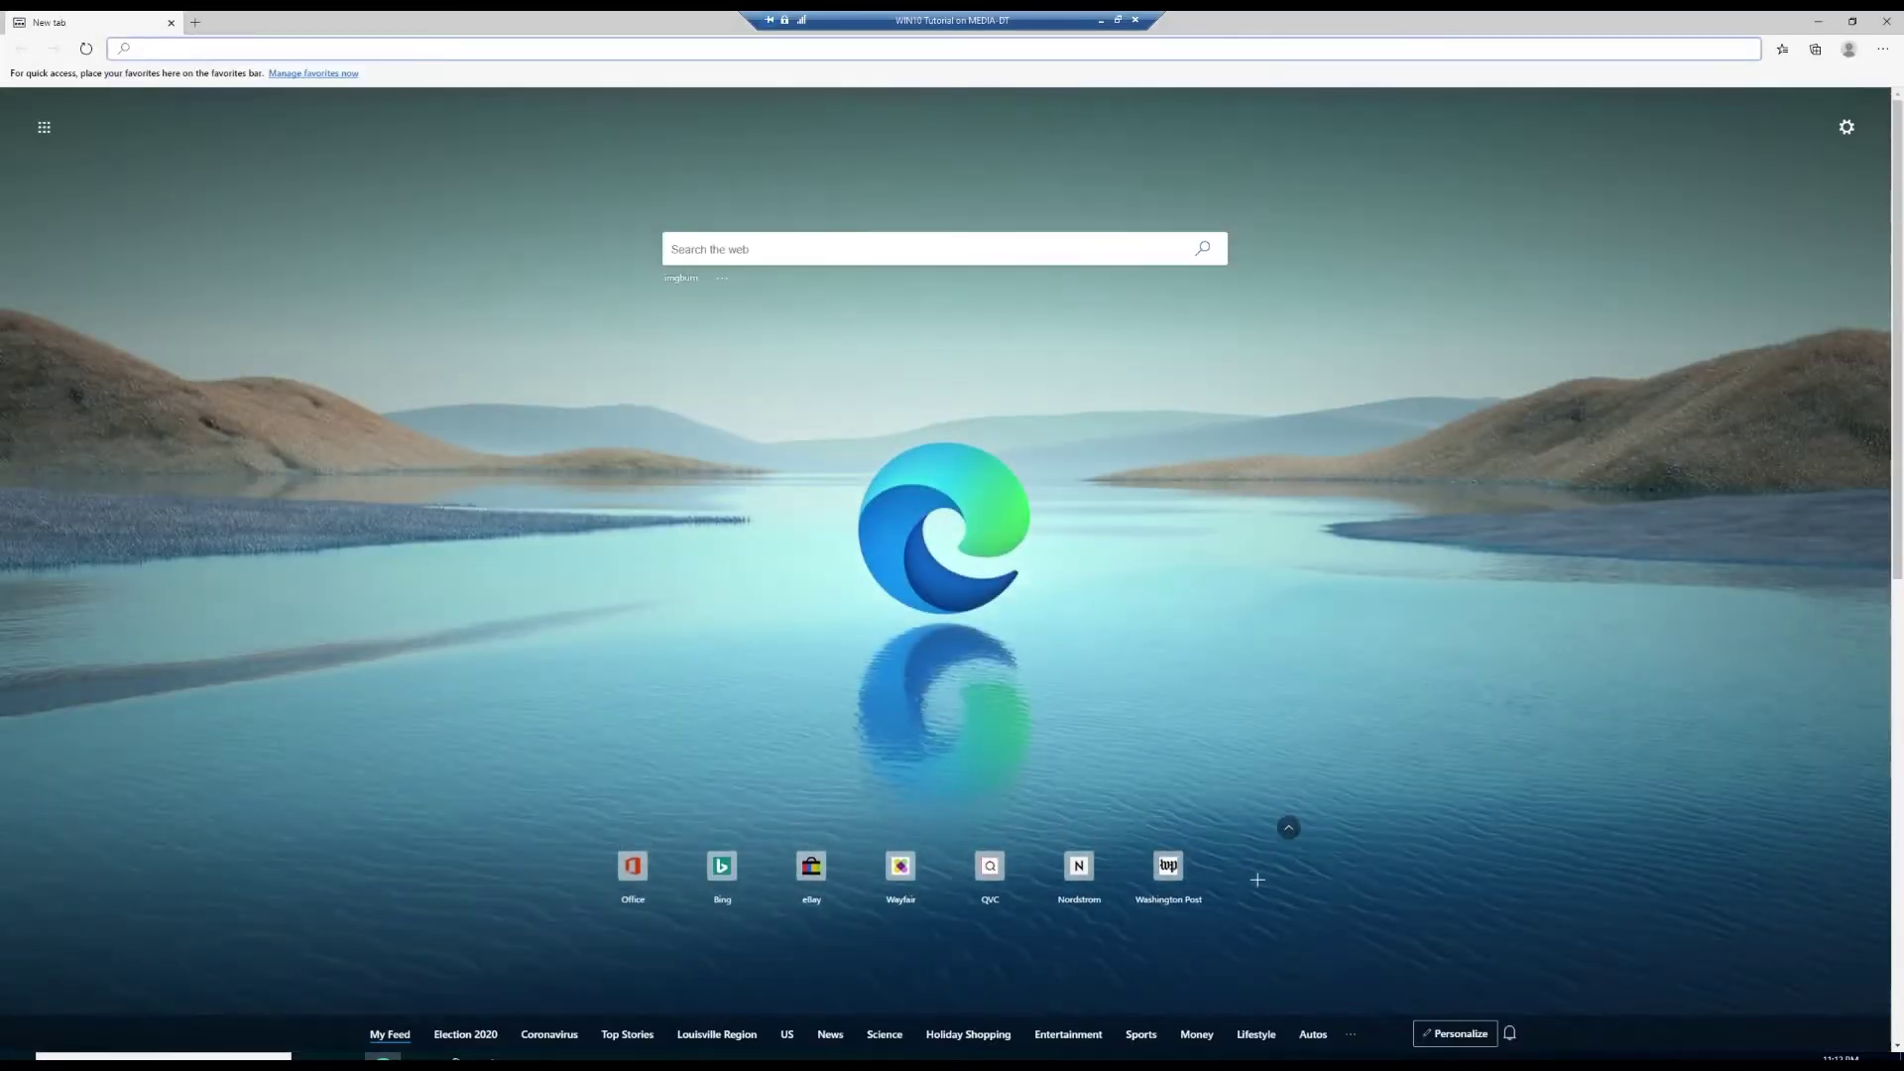
Load google.com, search for microdicom, and open the MicroDicom Downloads sitelink.
type("google.com")
key("Return")
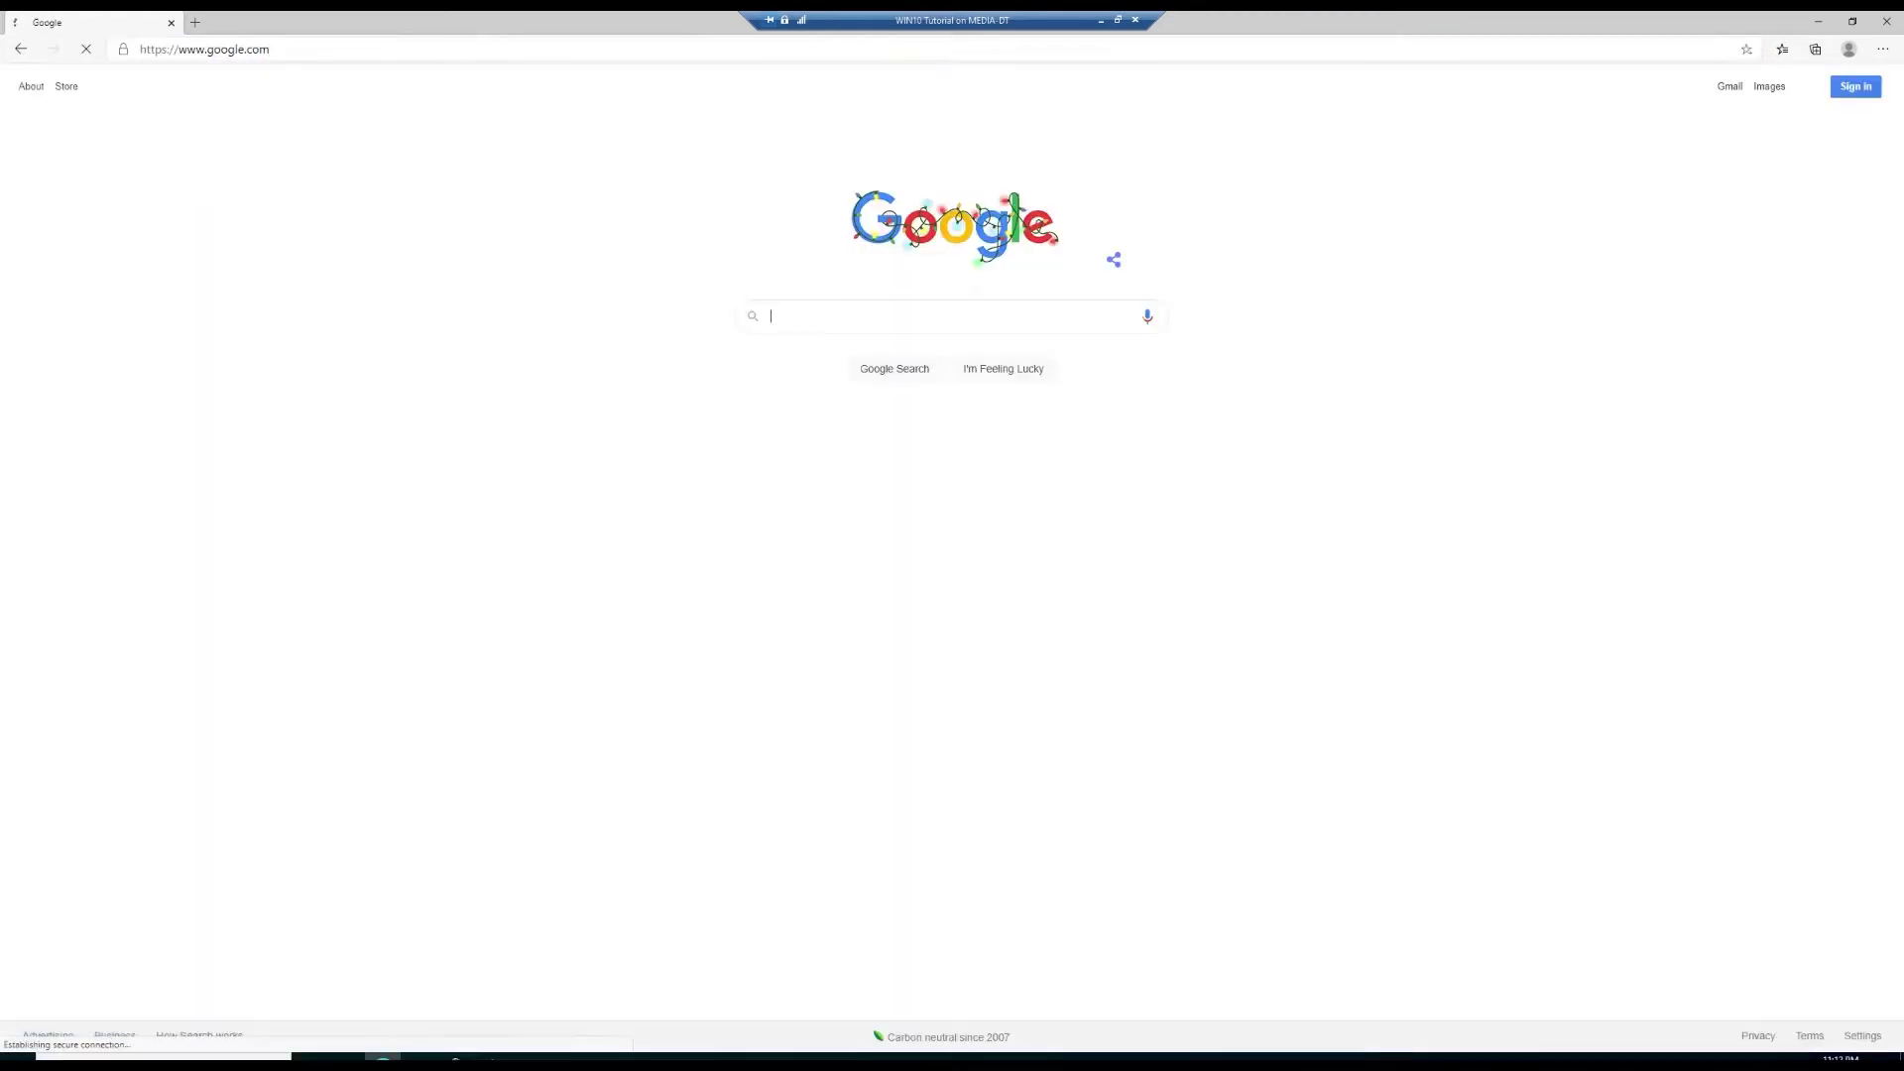
left_click(803, 327)
type("mi")
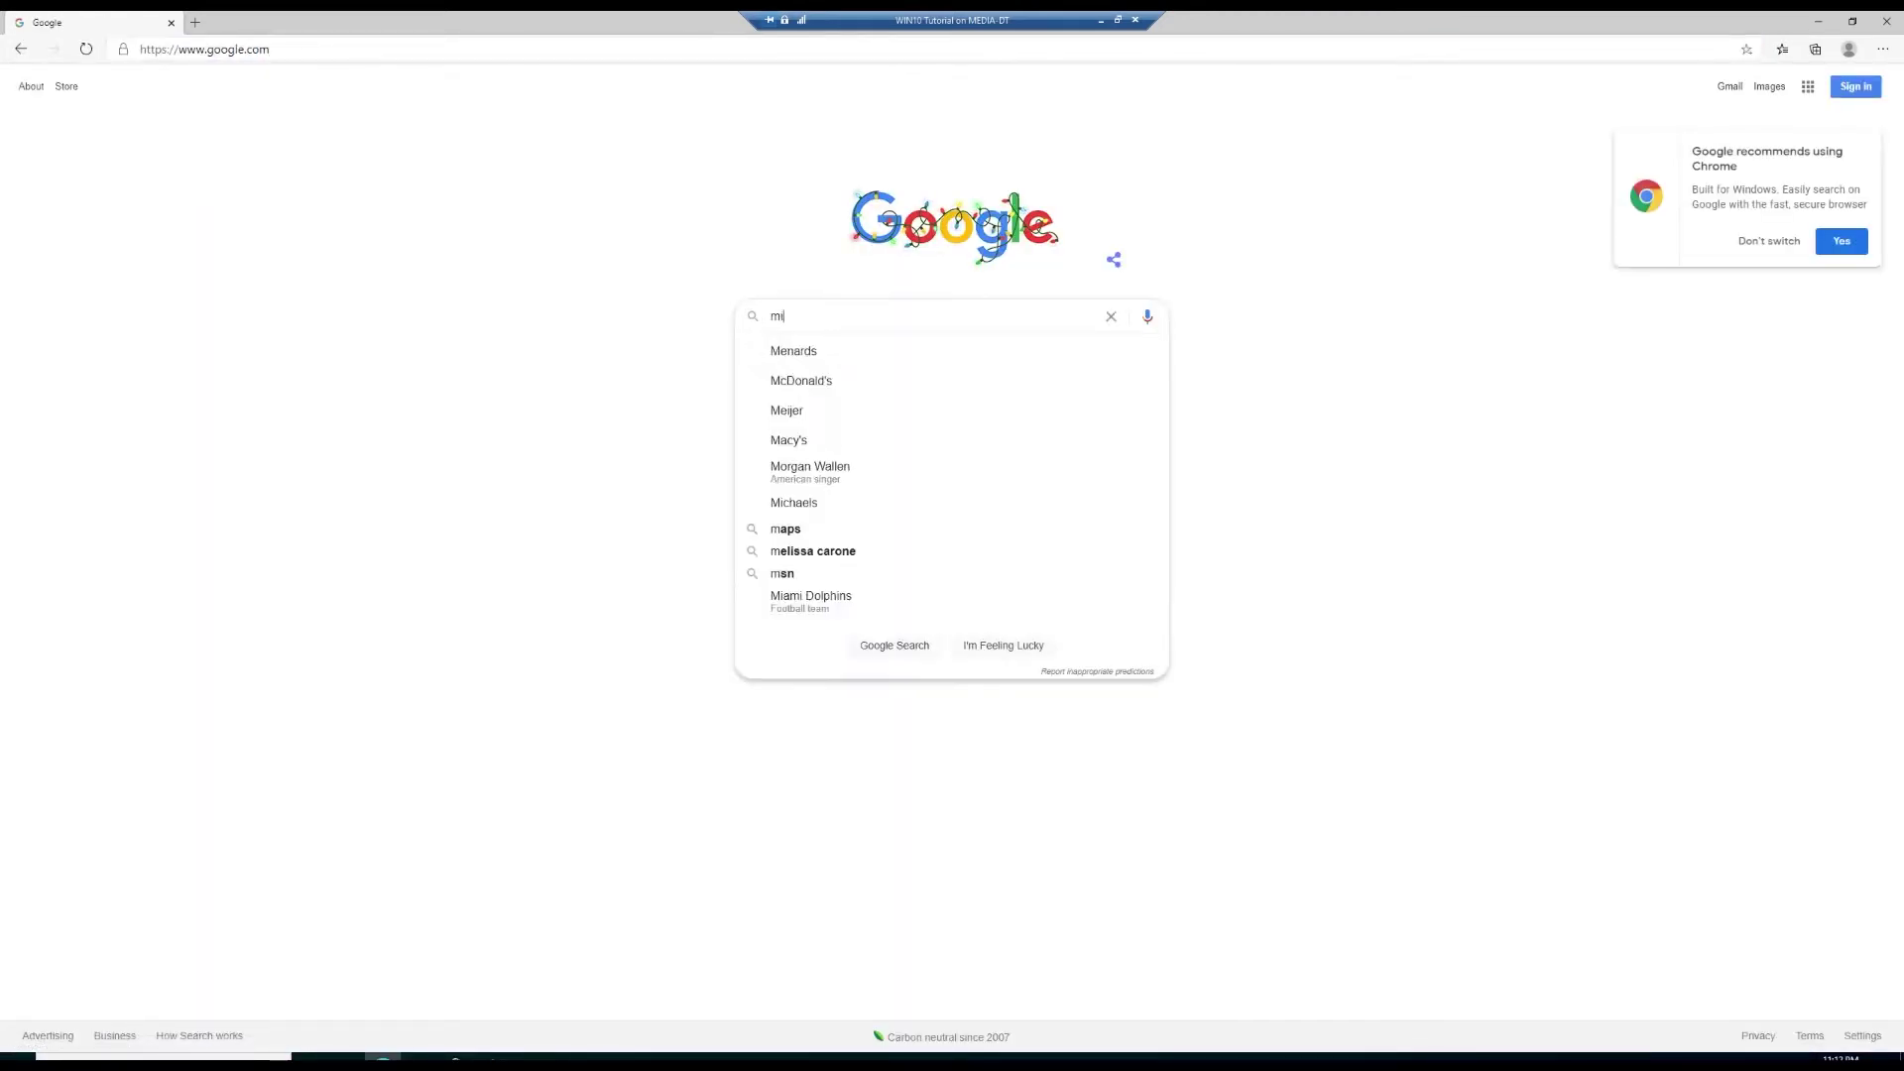
type("crodicom")
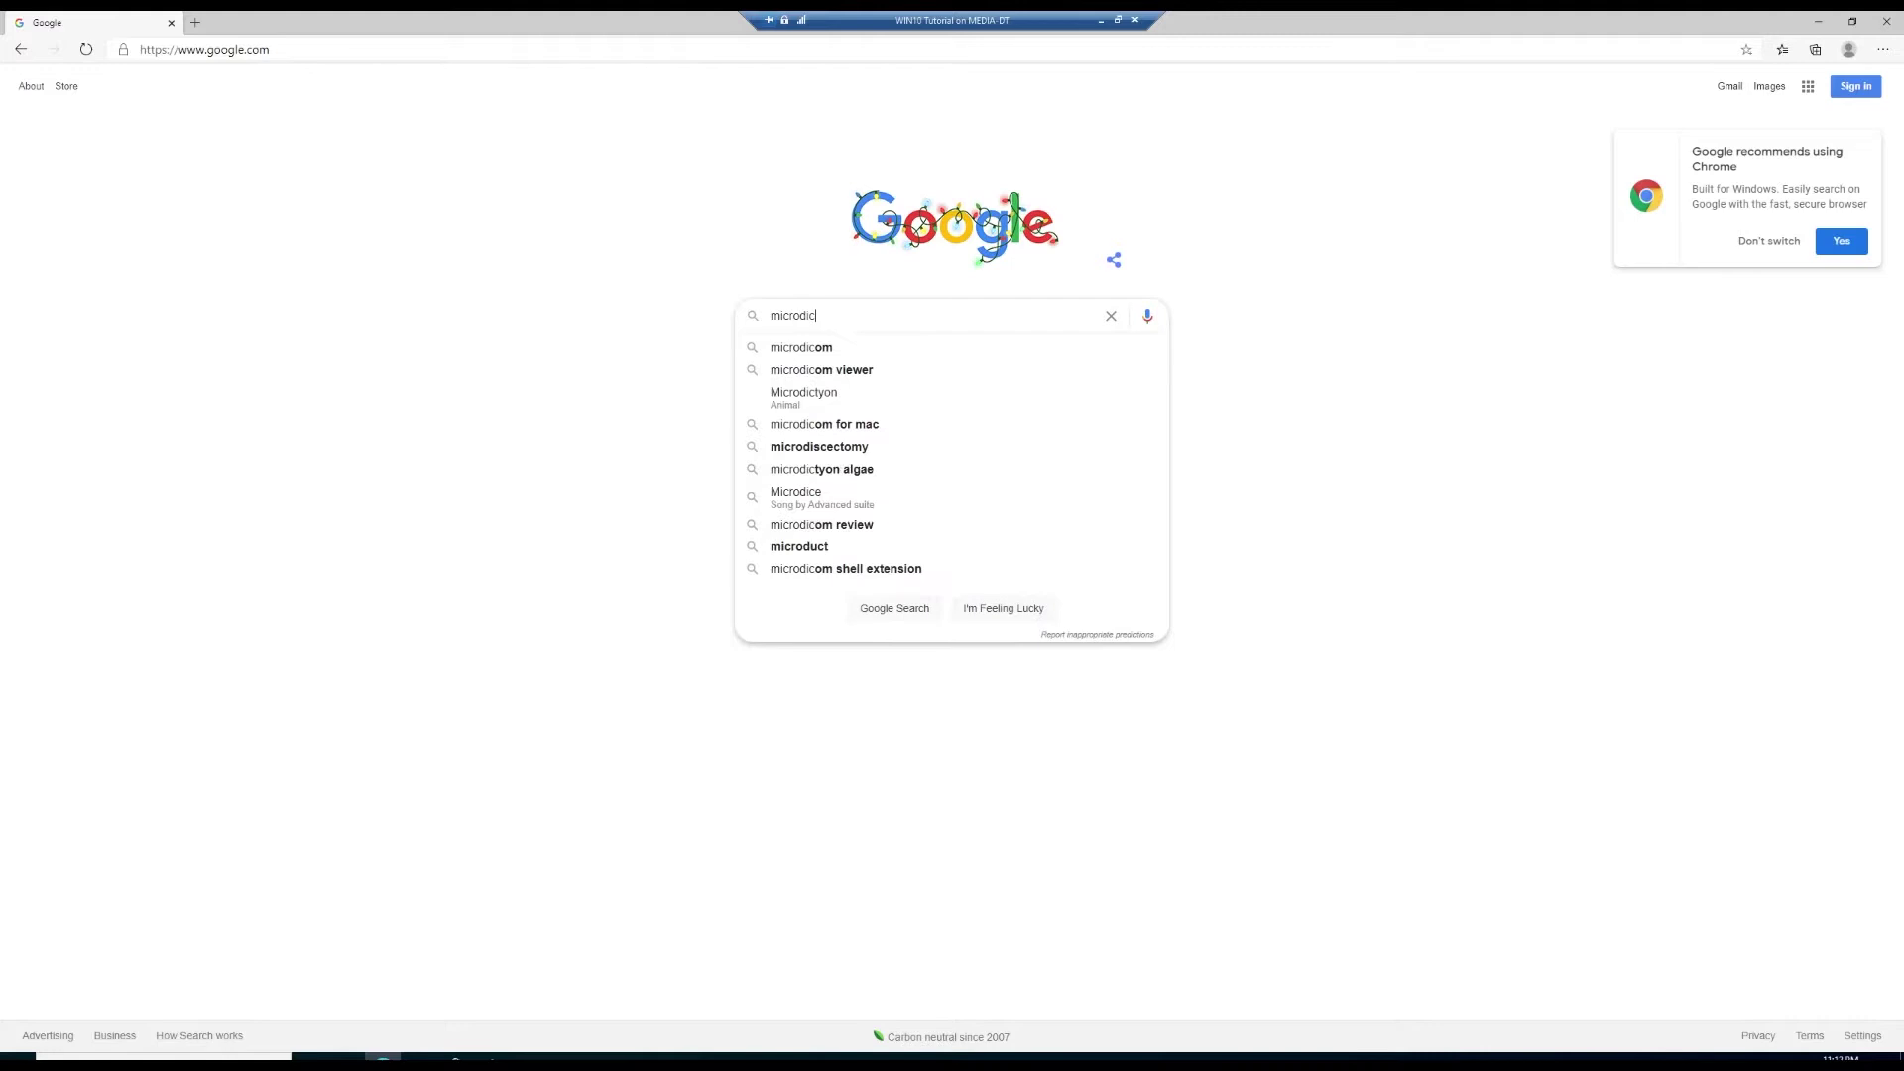
key("Return")
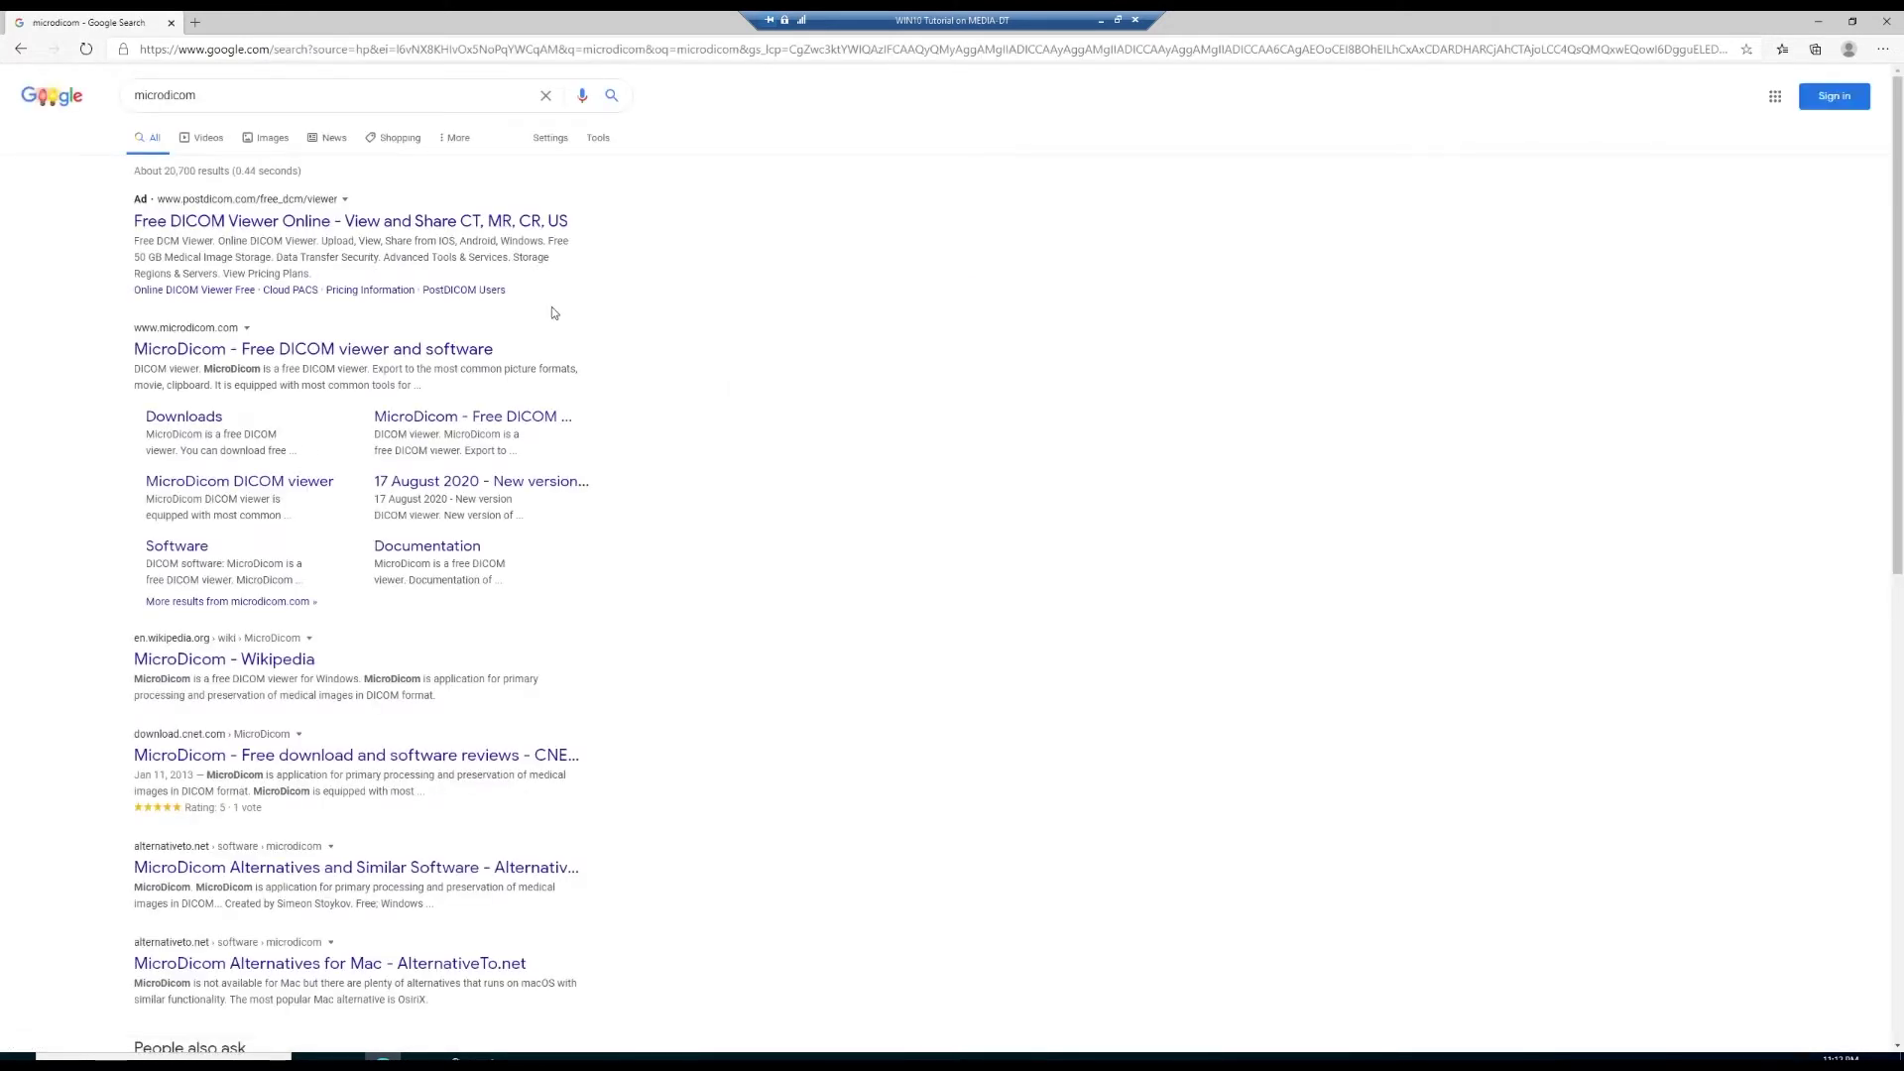
left_click(193, 420)
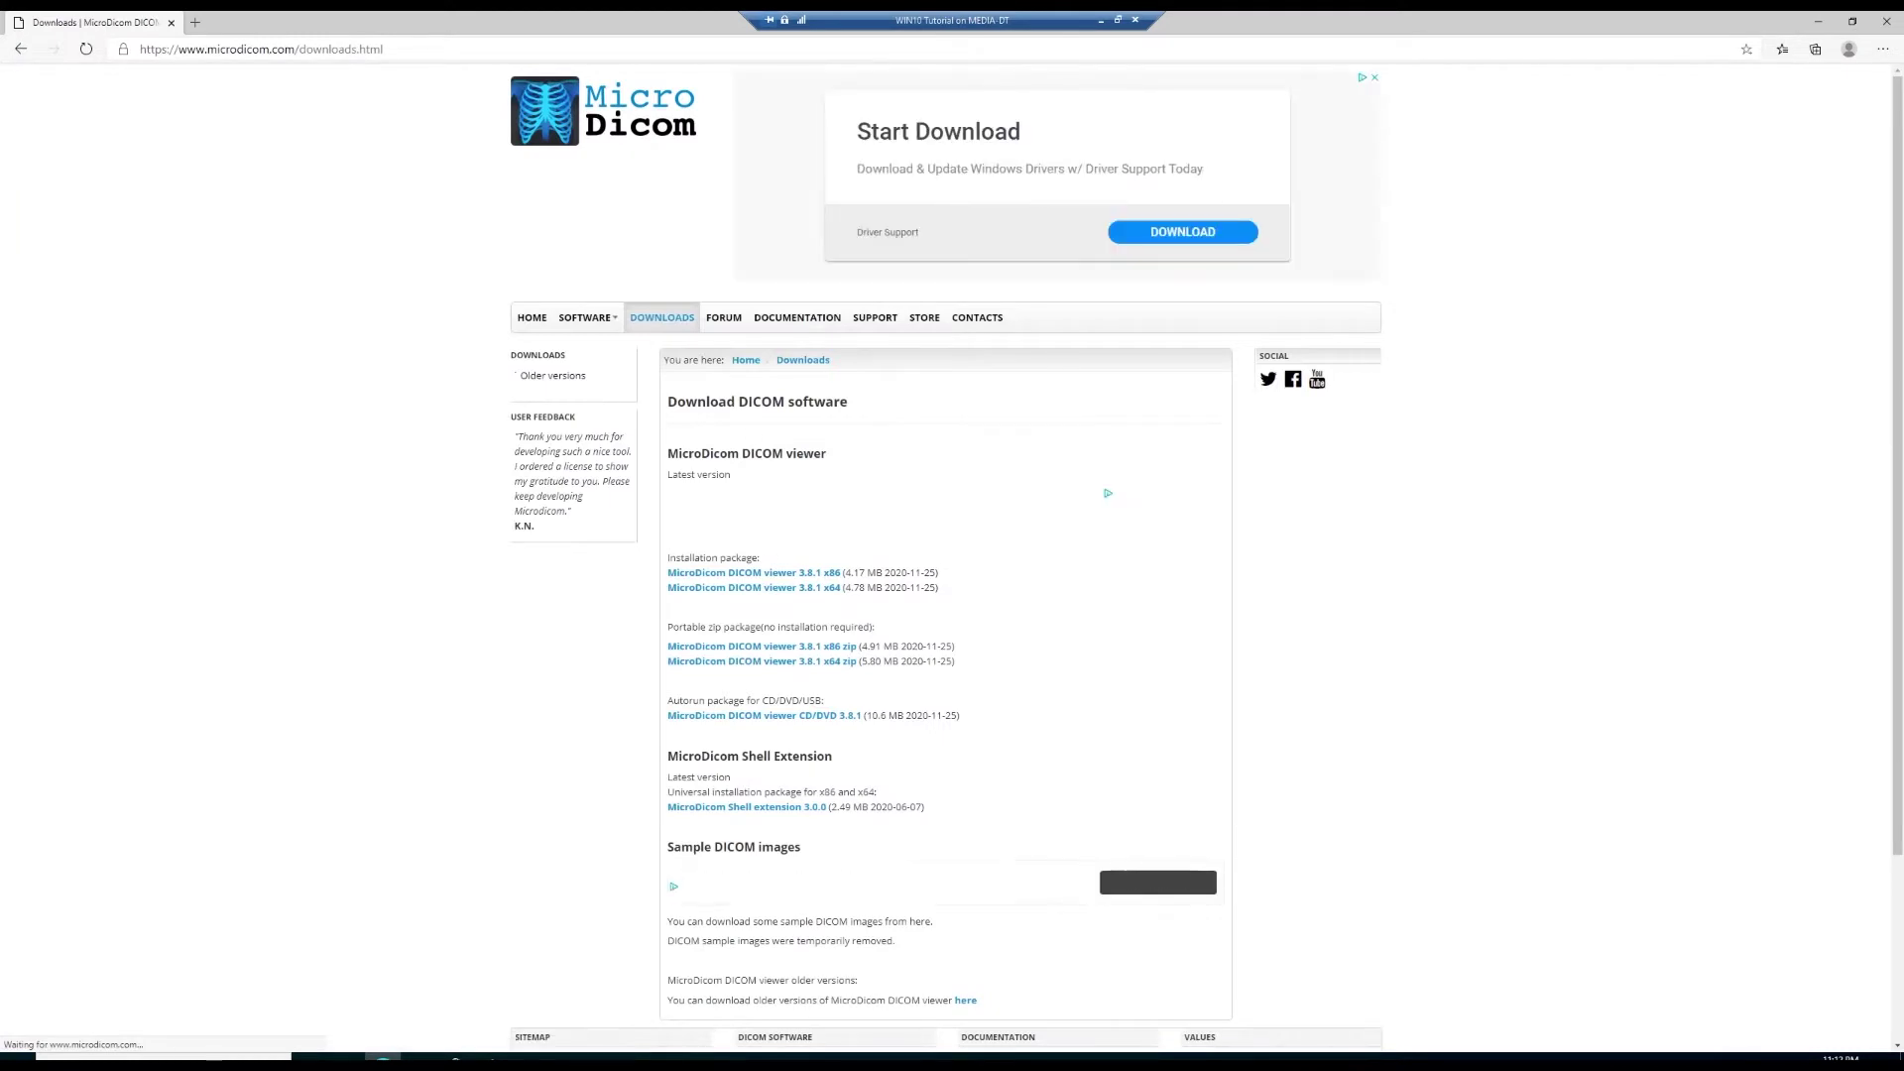
Download the MicroDicom DICOM viewer 3.8.1 x64 installer and show it in its folder.
left_click(815, 589)
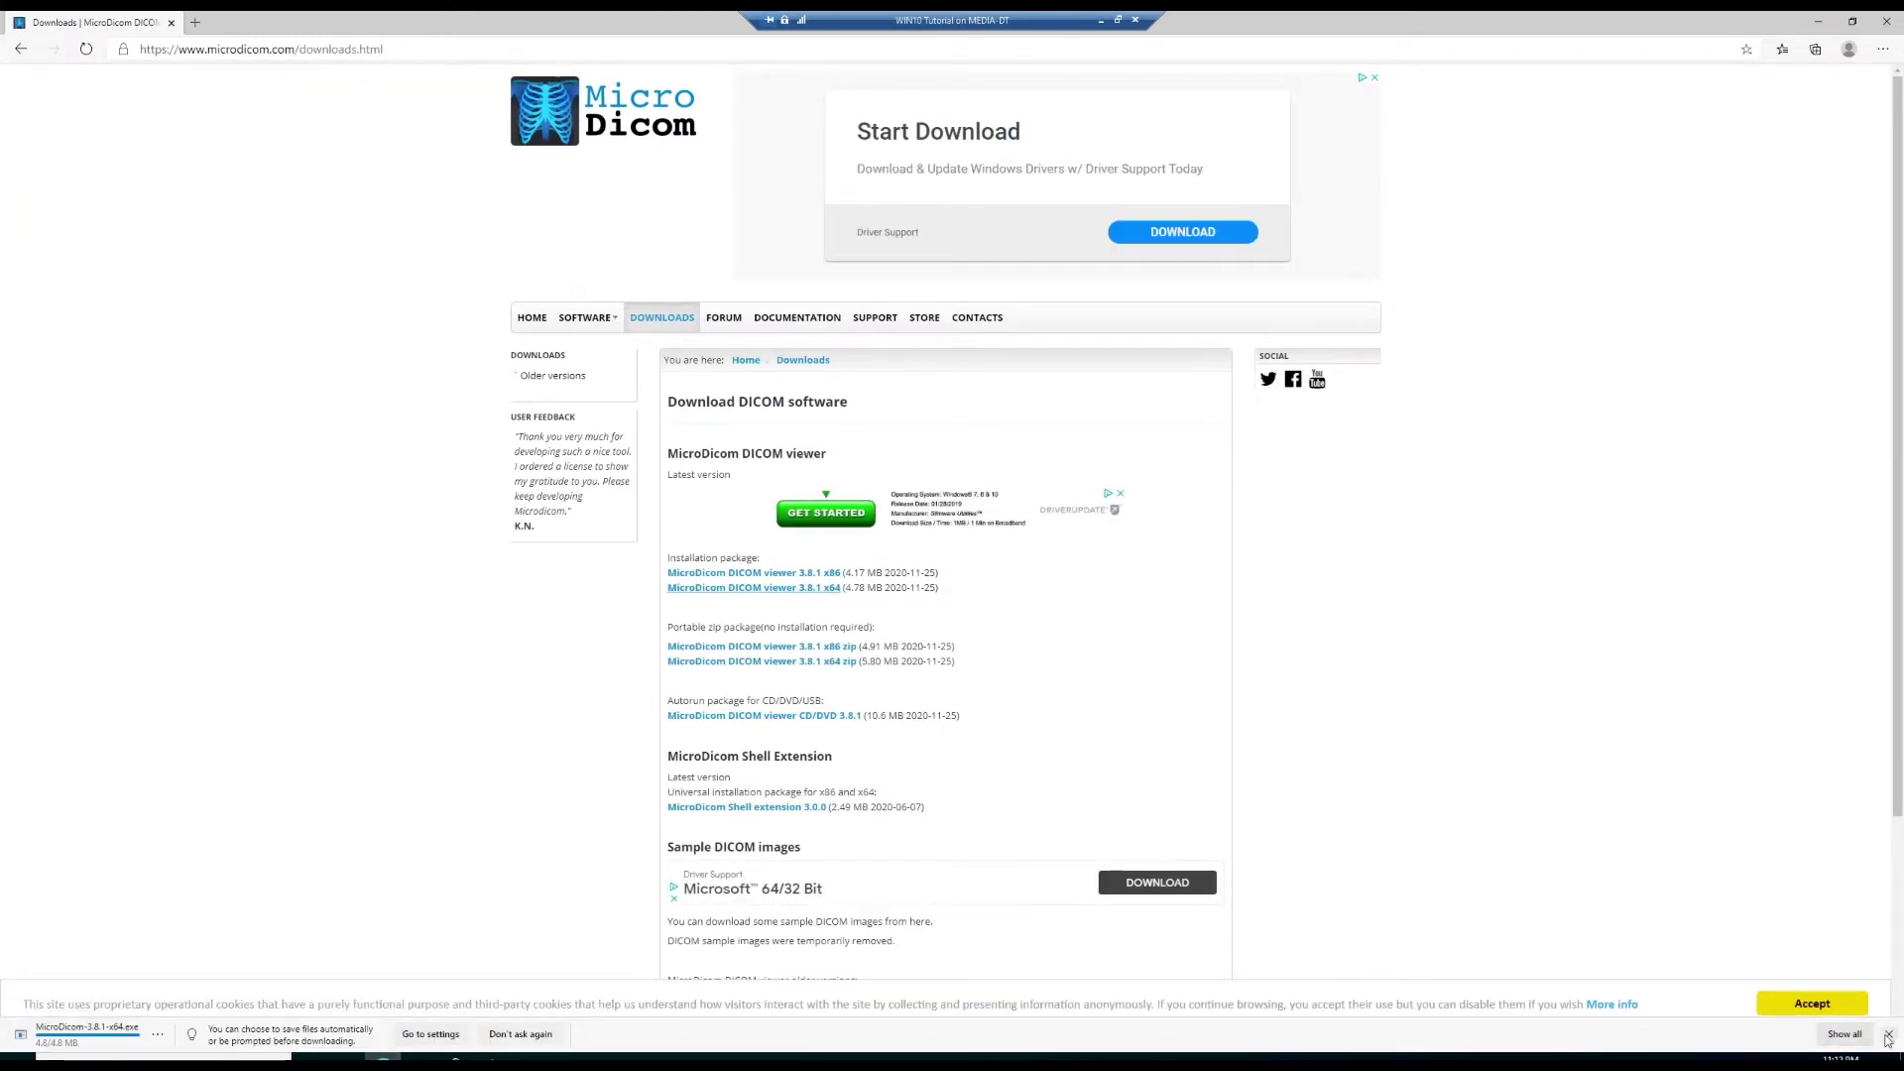
left_click(159, 1036)
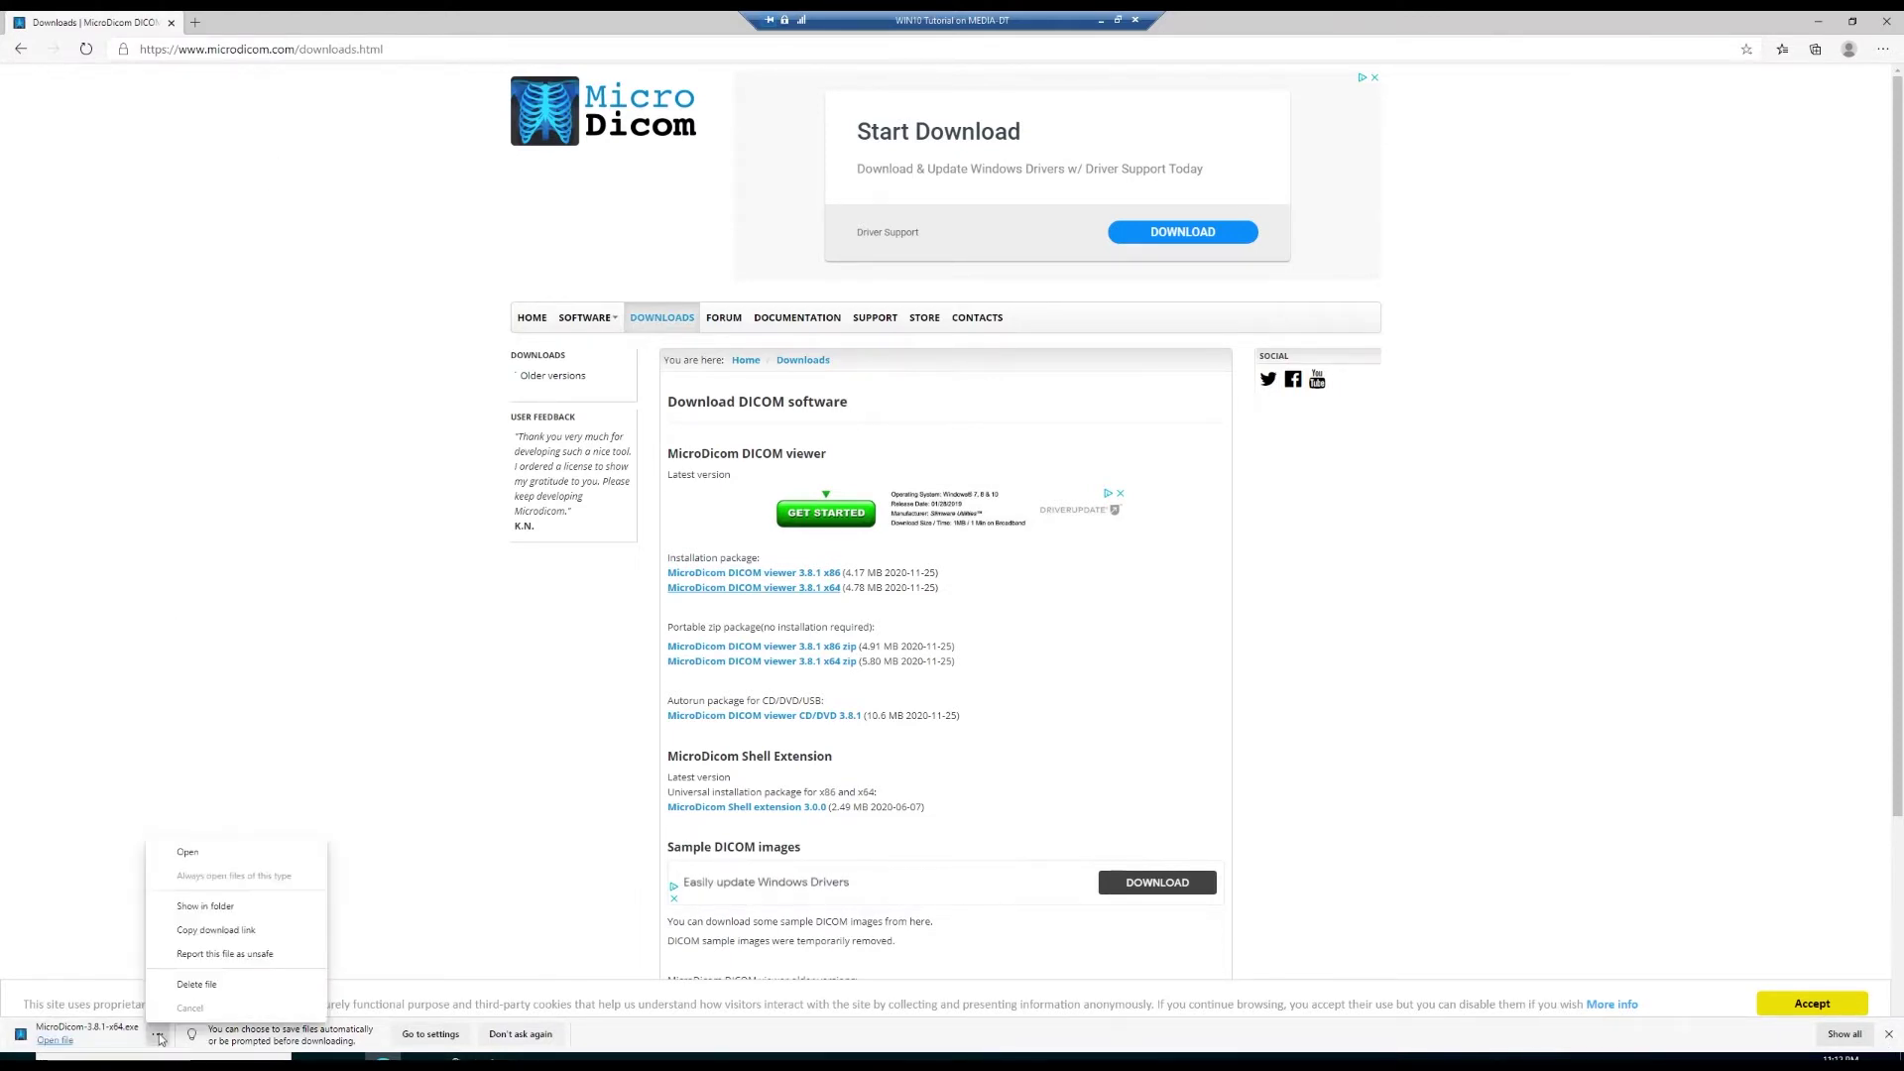
left_click(213, 907)
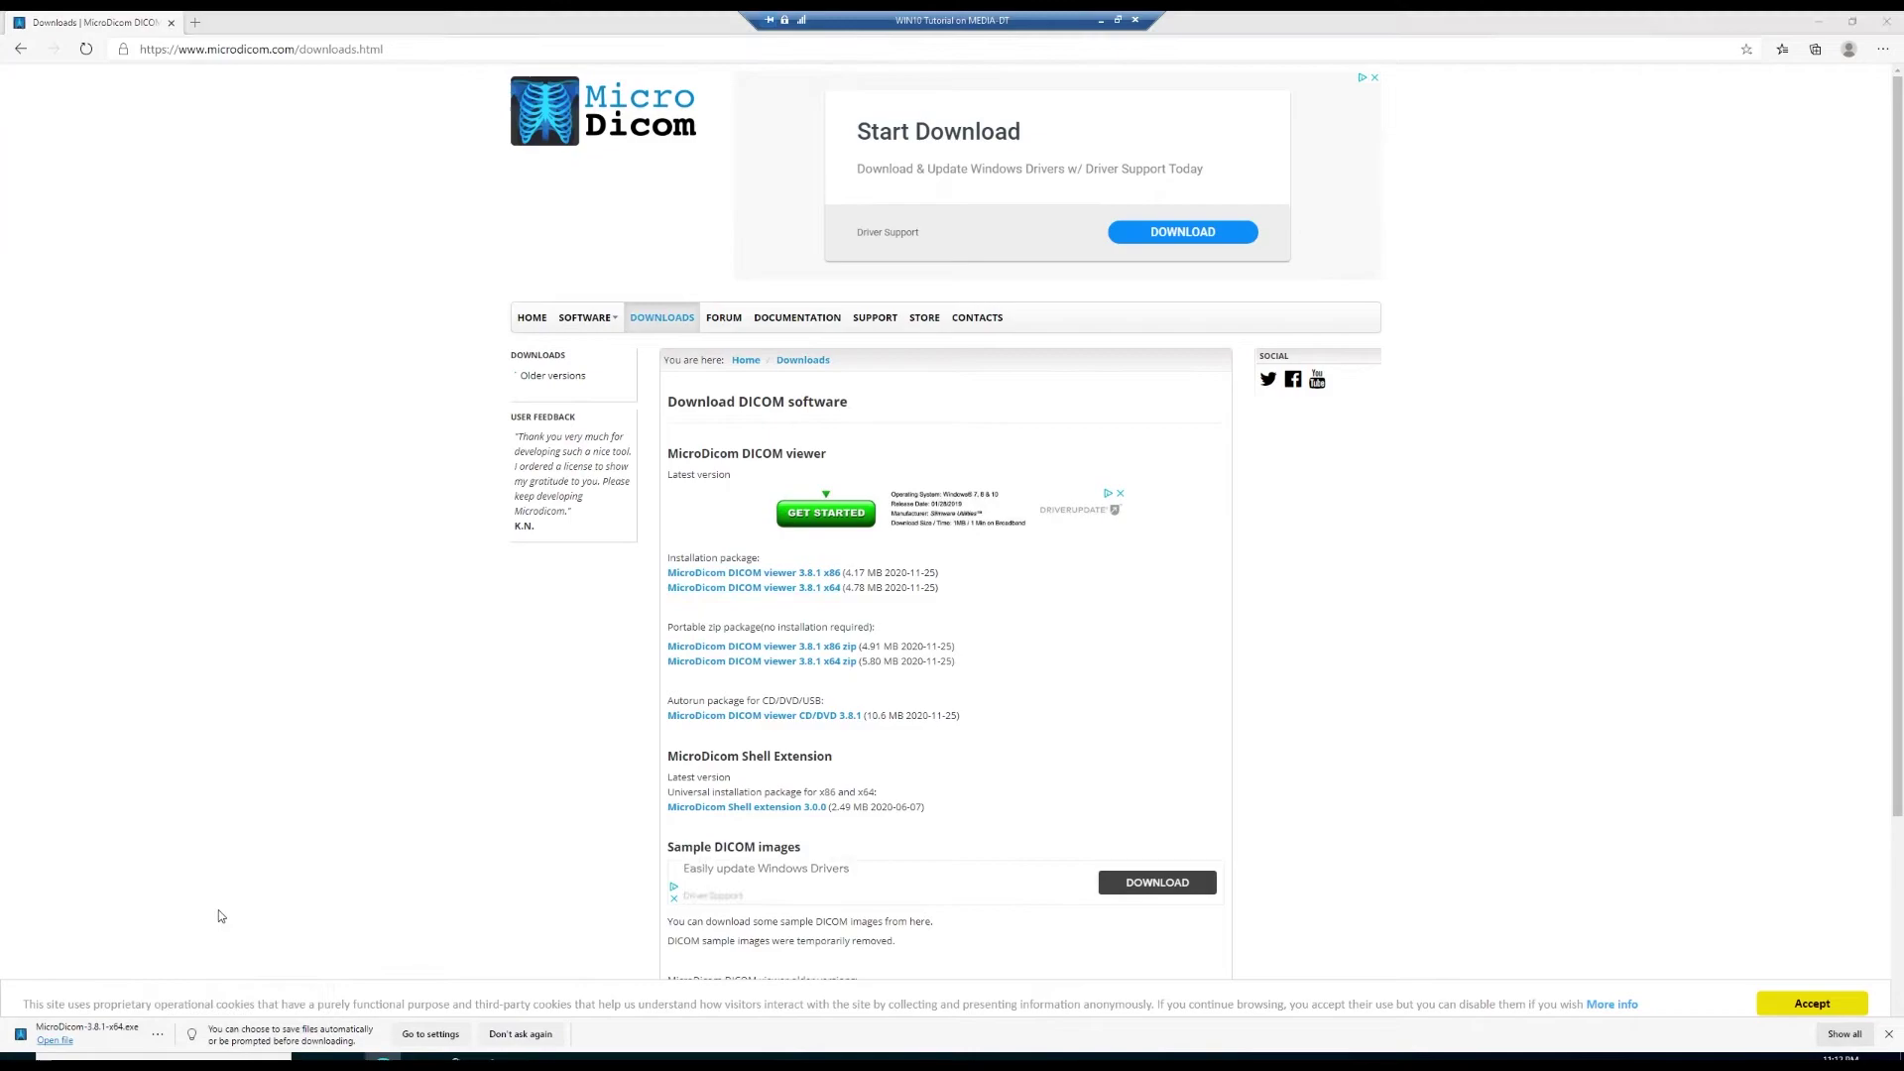
Install MicroDicom 3.8.1 with default options, accepting the licence, then close the Downloads window.
left_click_drag(595, 451, 600, 452)
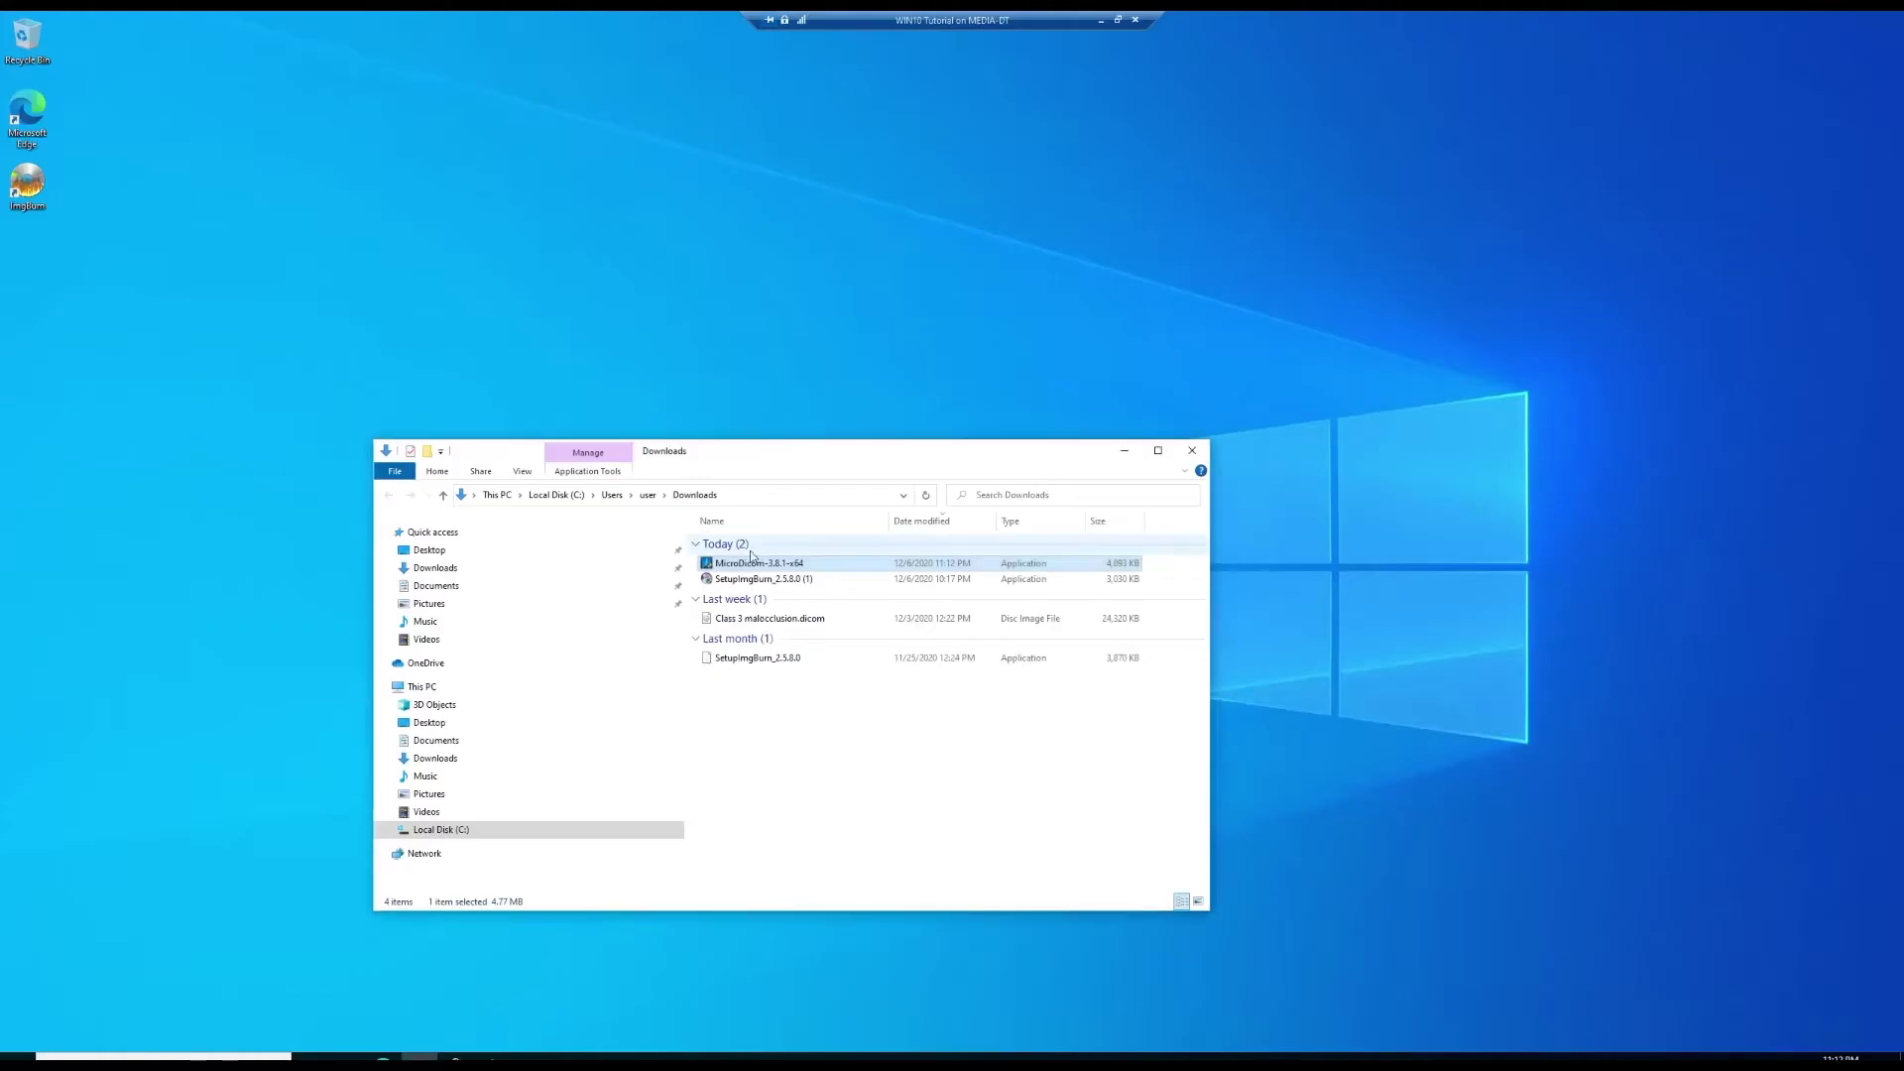
double_click(742, 566)
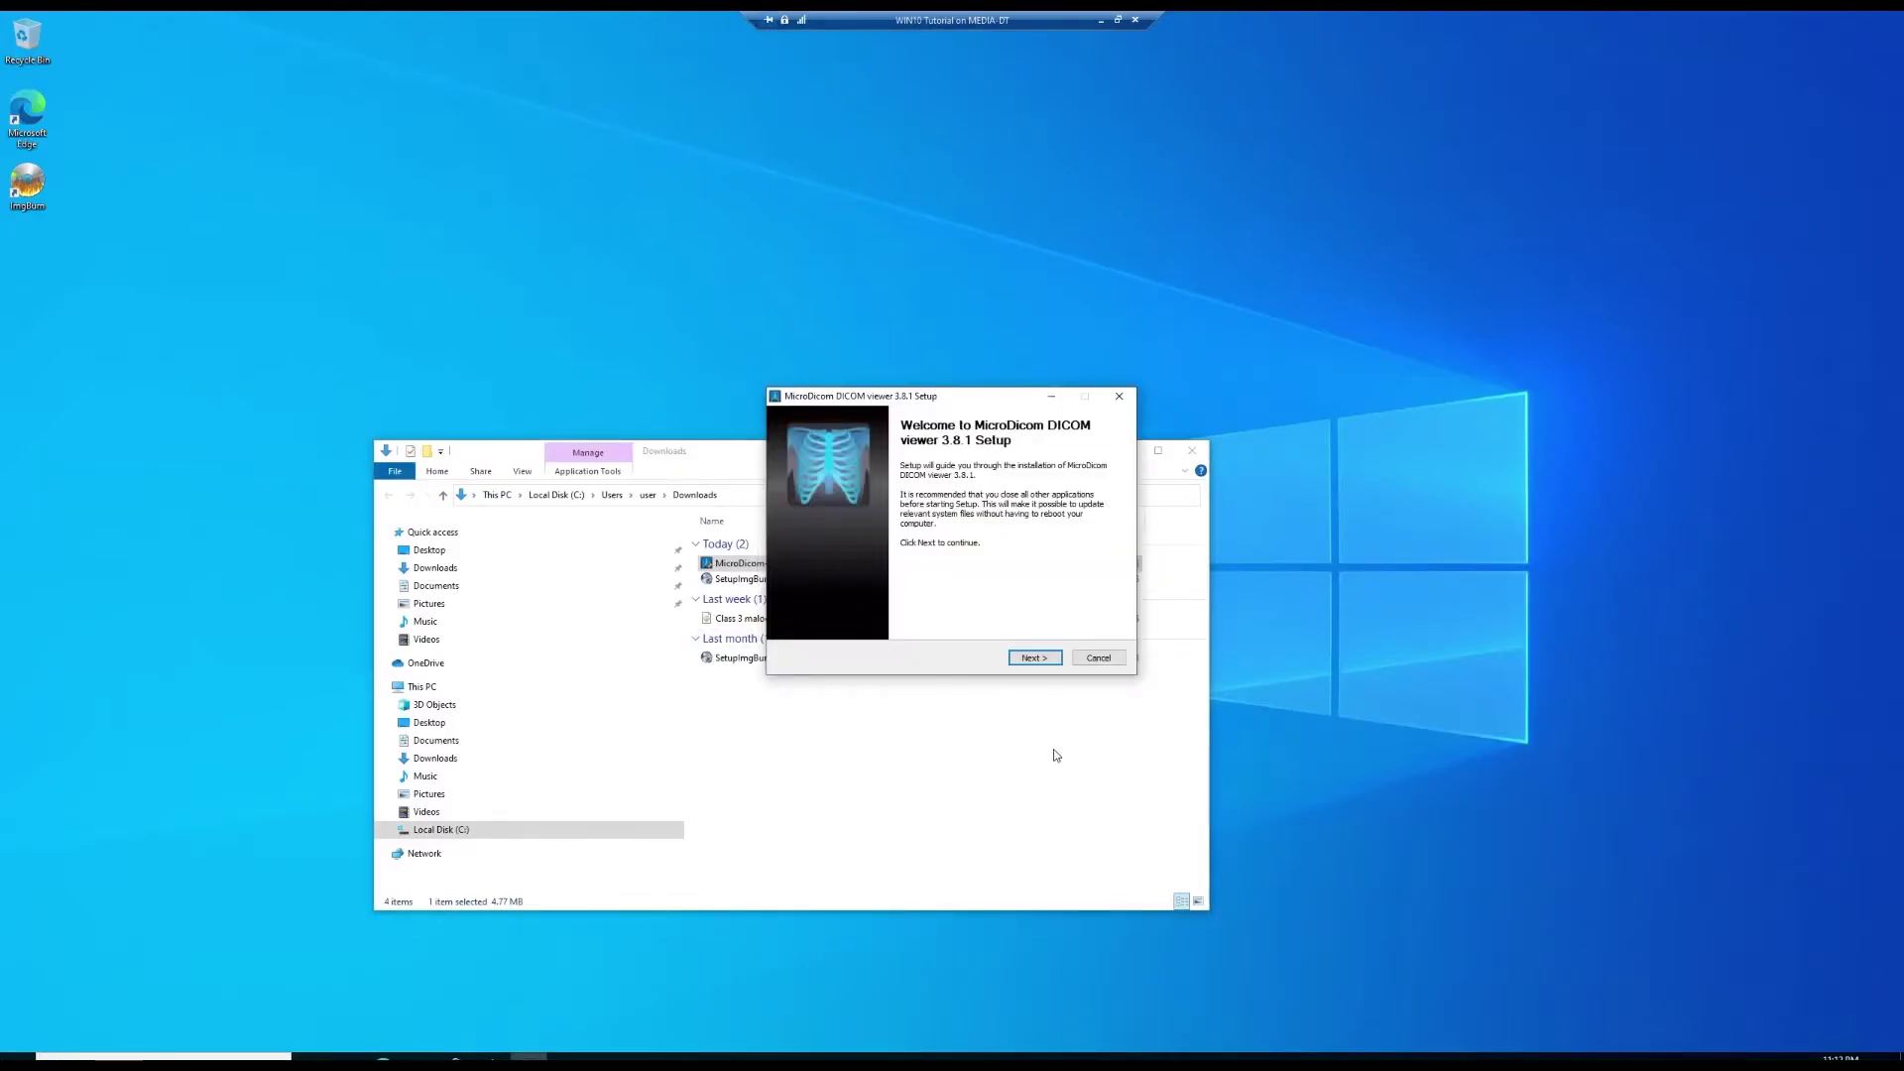
left_click(1035, 658)
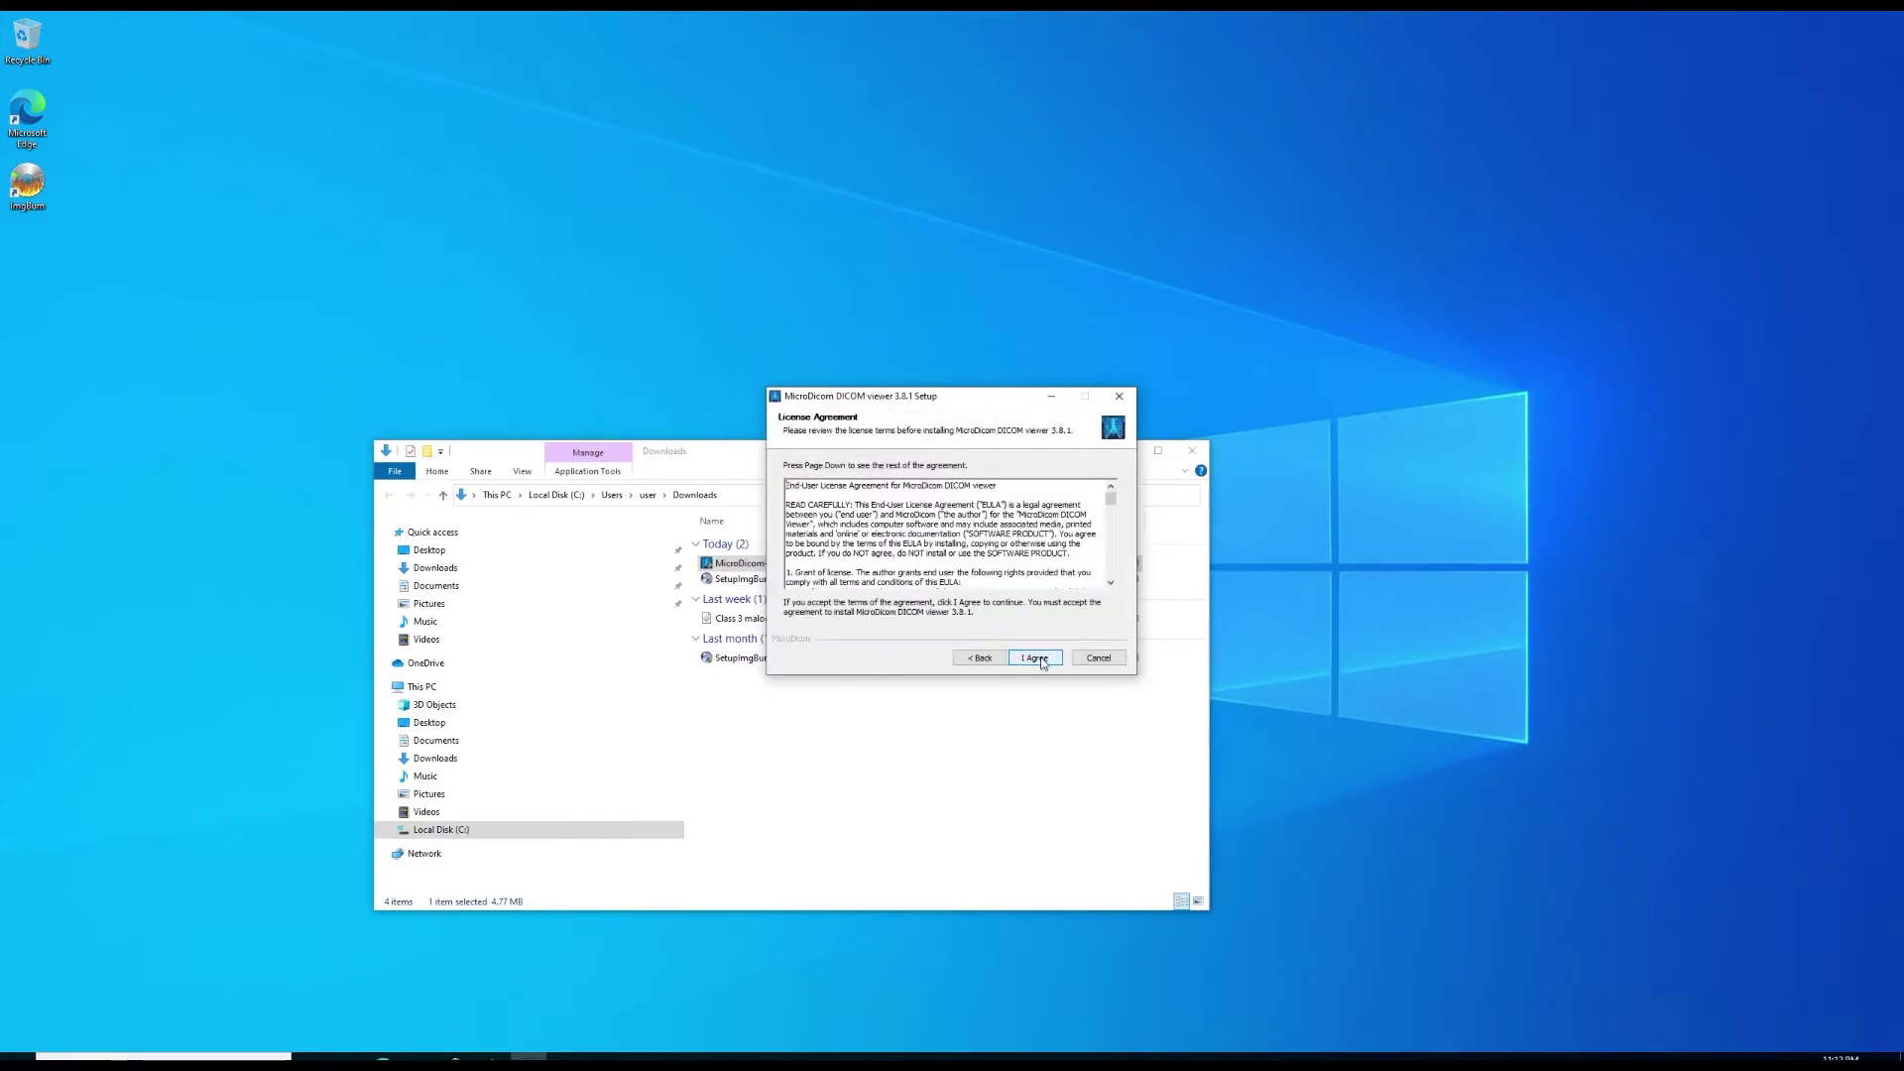
left_click(1041, 660)
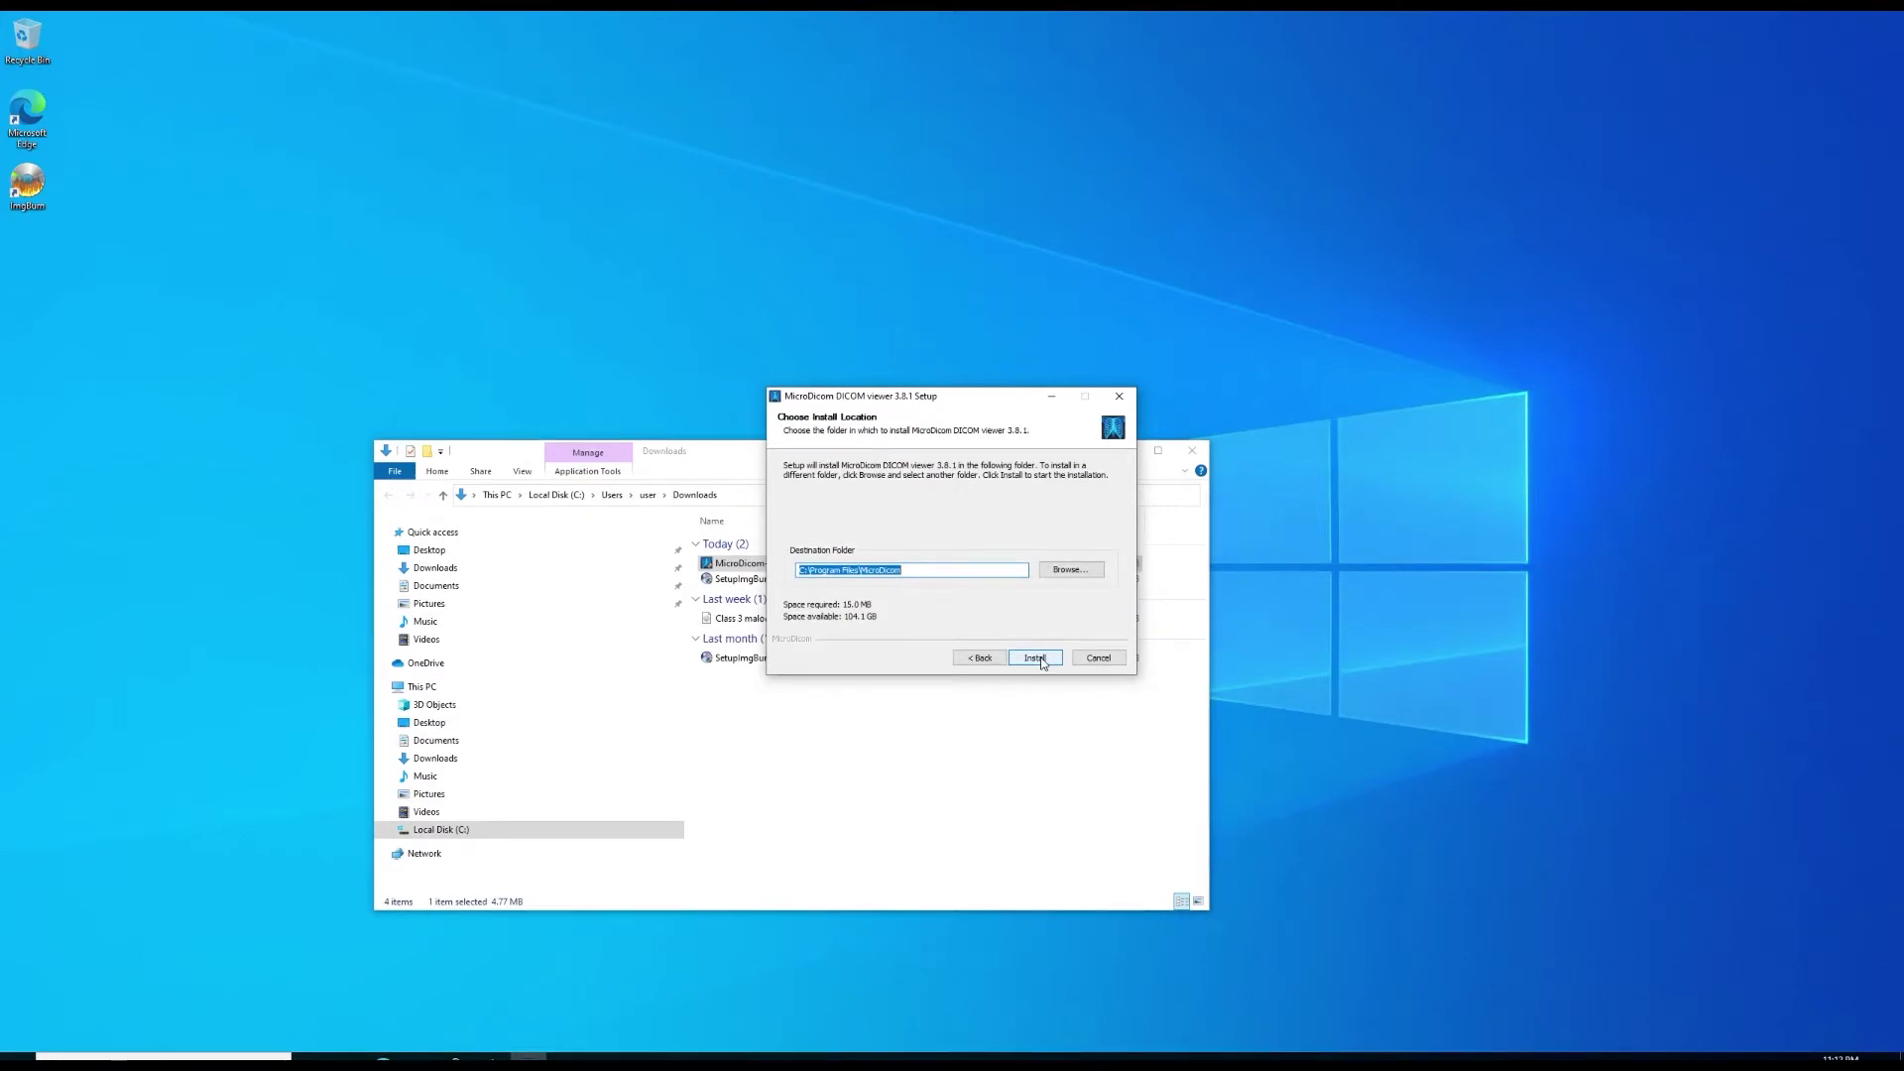
left_click(1037, 660)
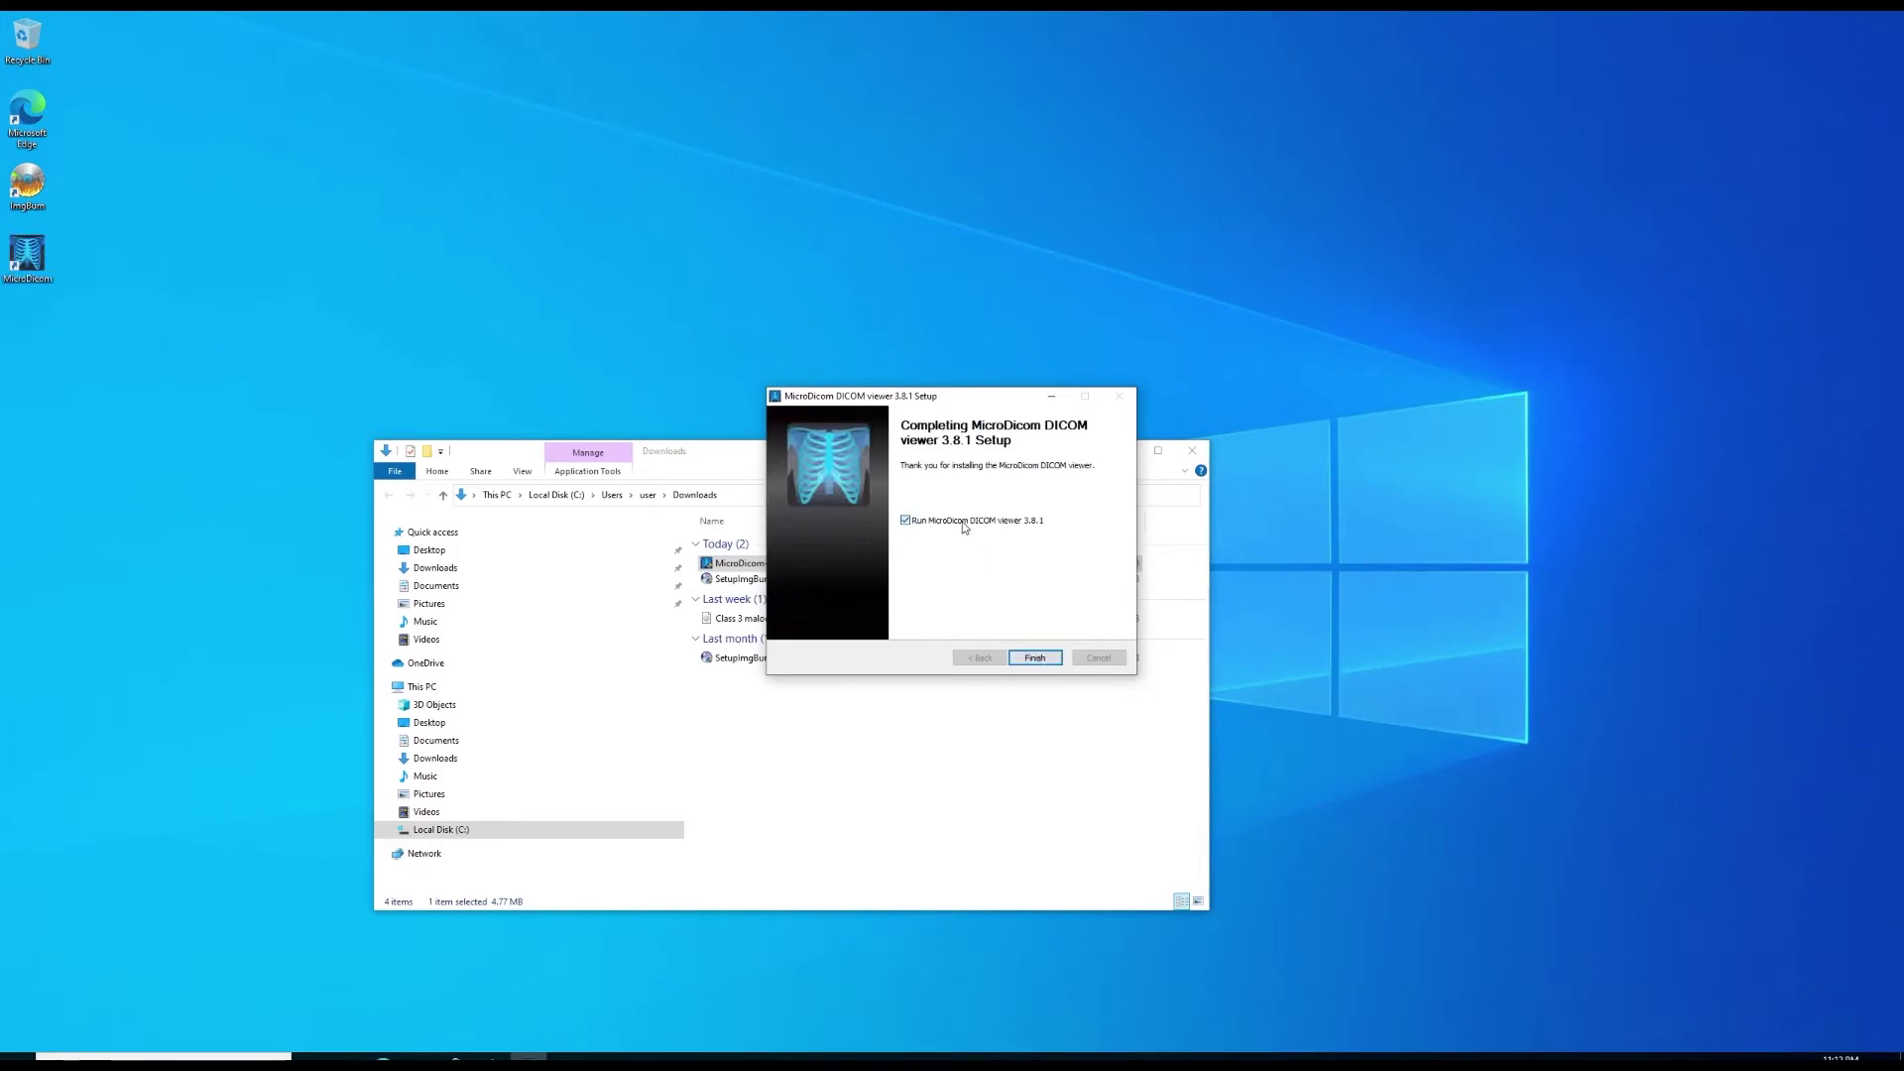
left_click(1035, 658)
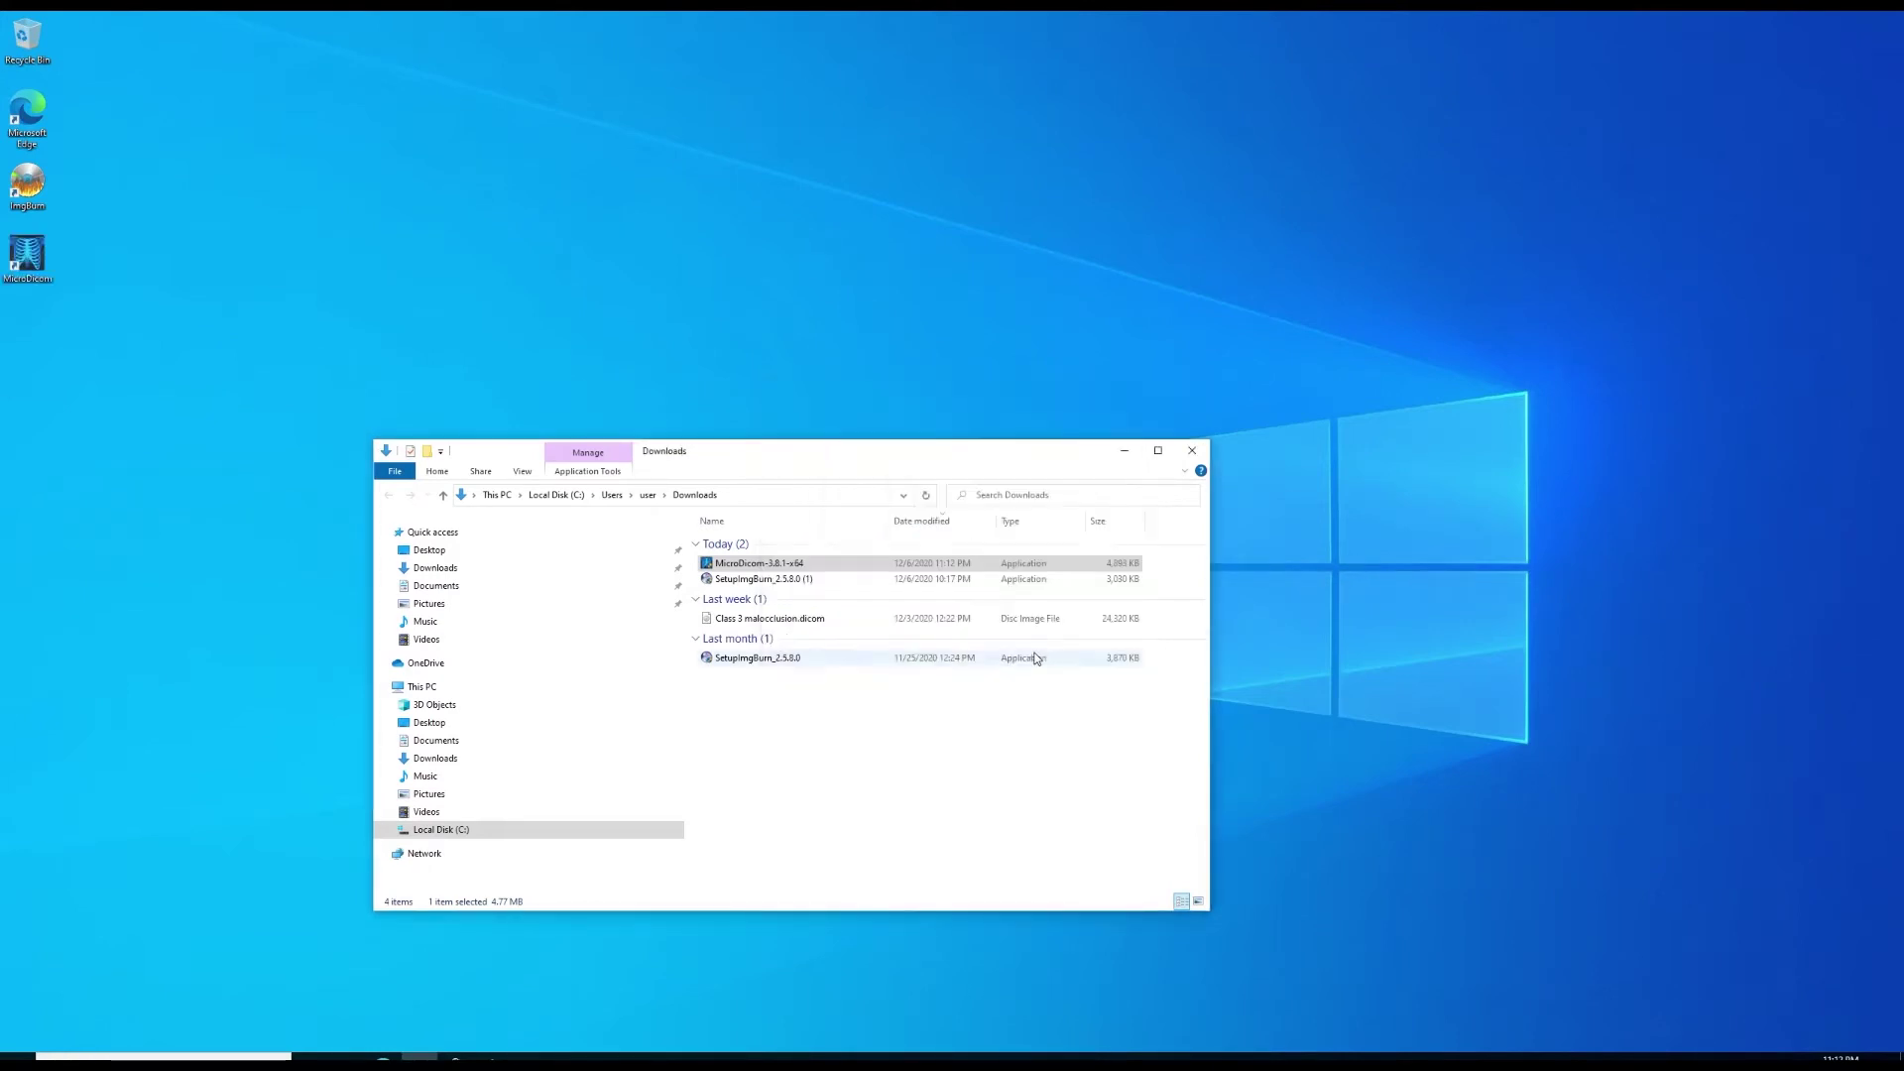
left_click(1193, 451)
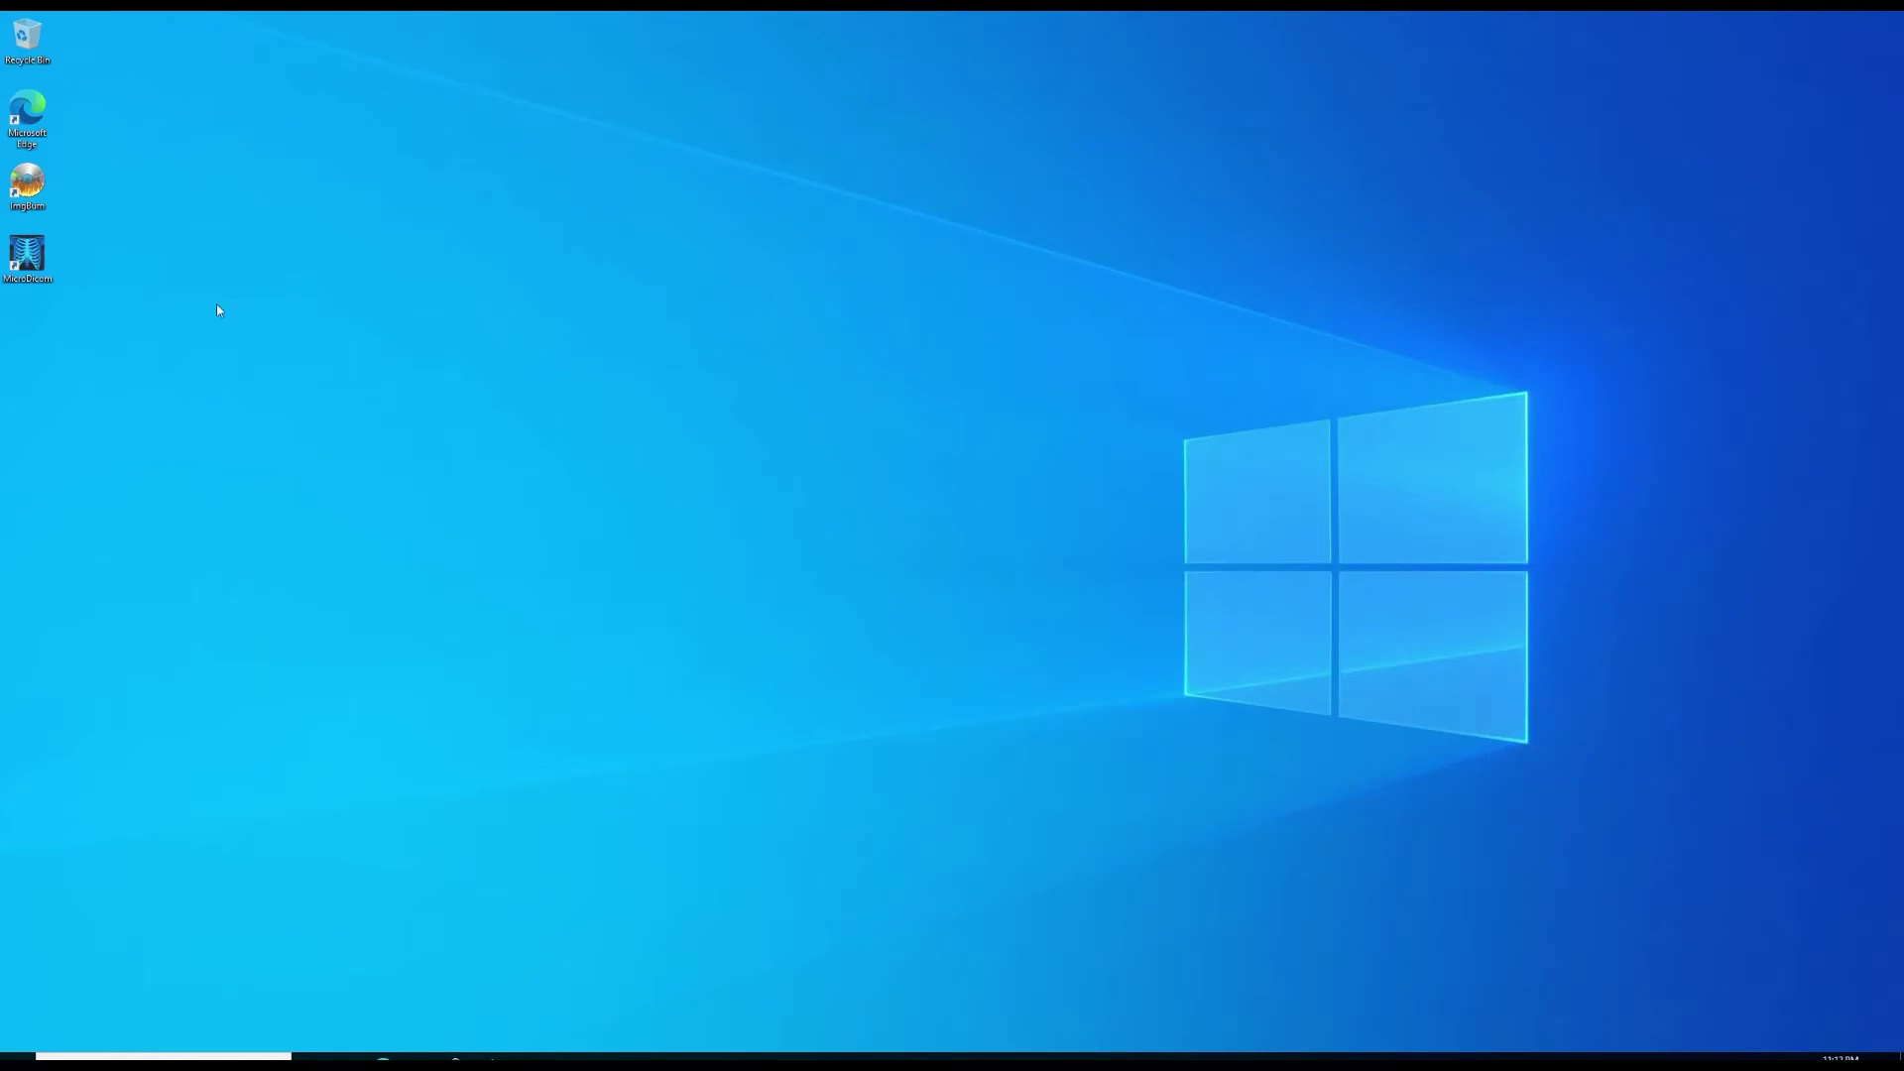
Launch MicroDicom from the desktop, set it as default DICOM viewer, and bring up File Explorer.
double_click(44, 275)
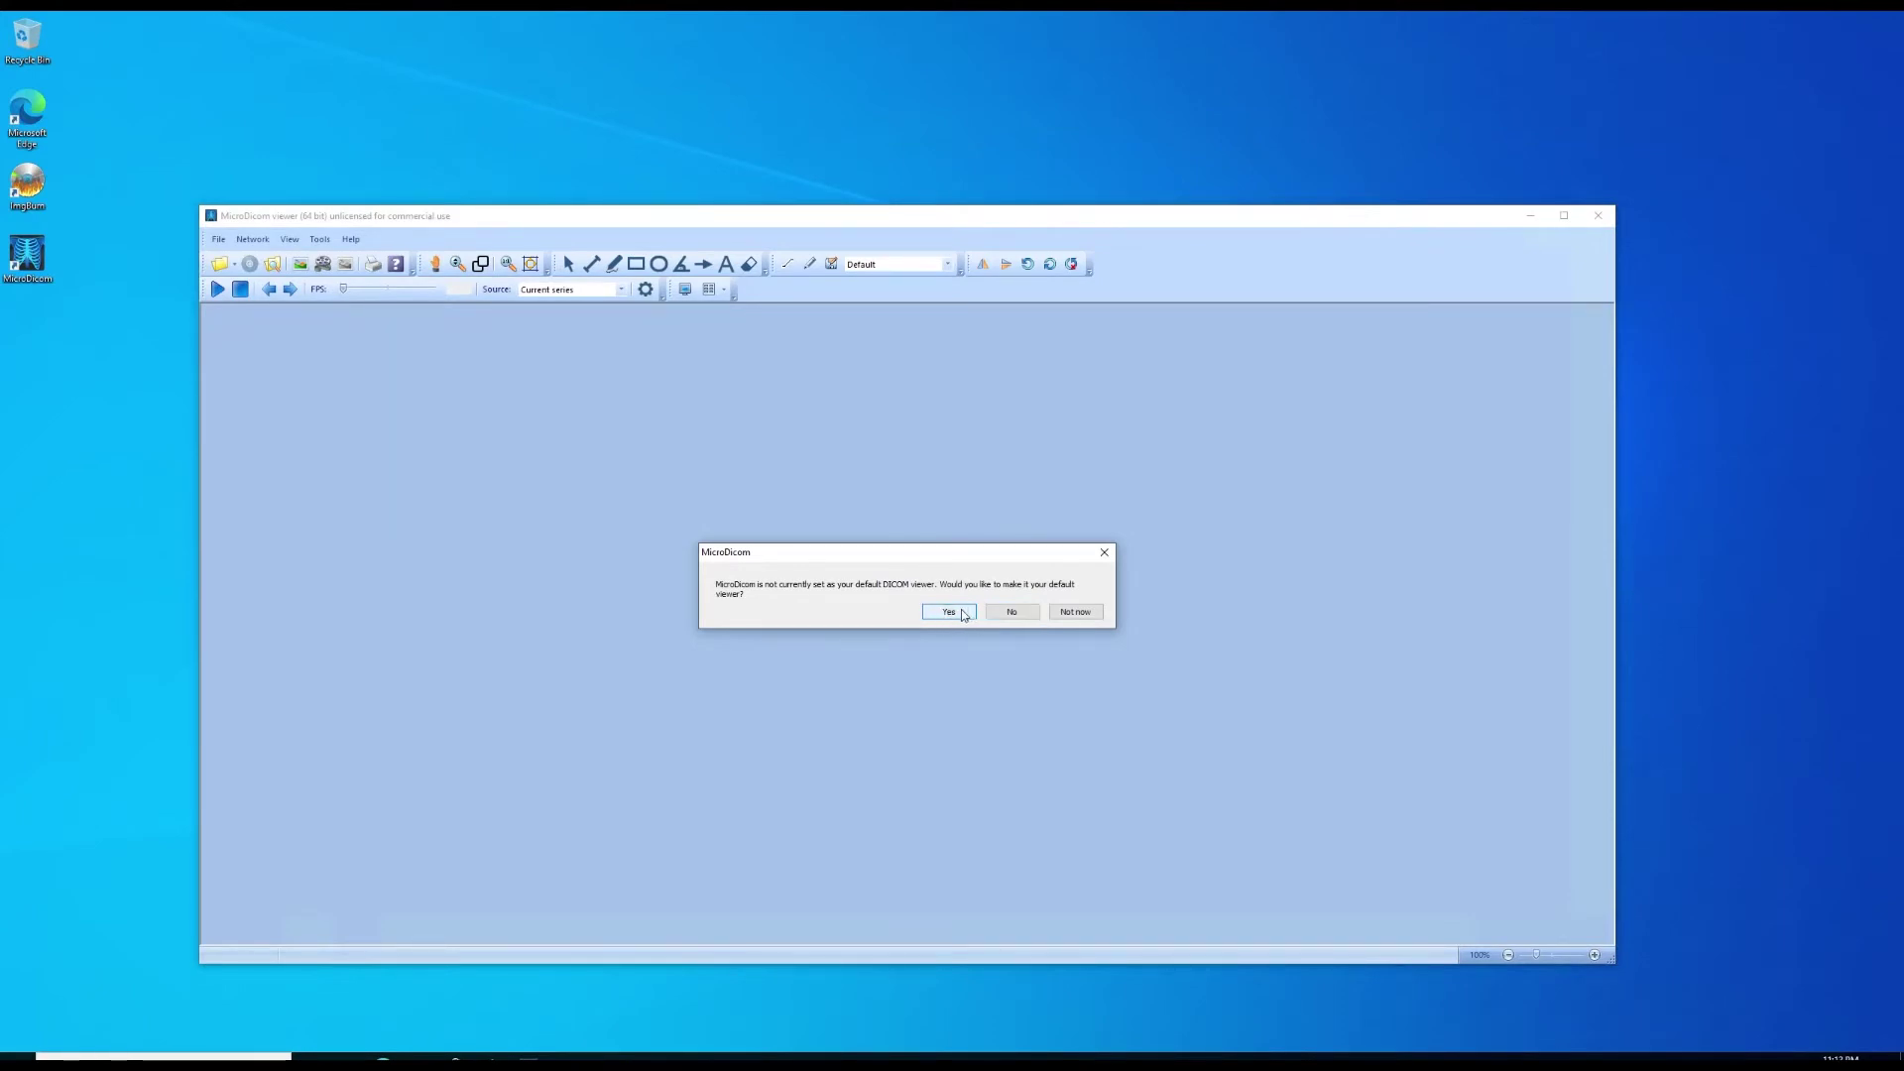
left_click(962, 615)
left_click_drag(824, 220, 1035, 118)
left_click(419, 1057)
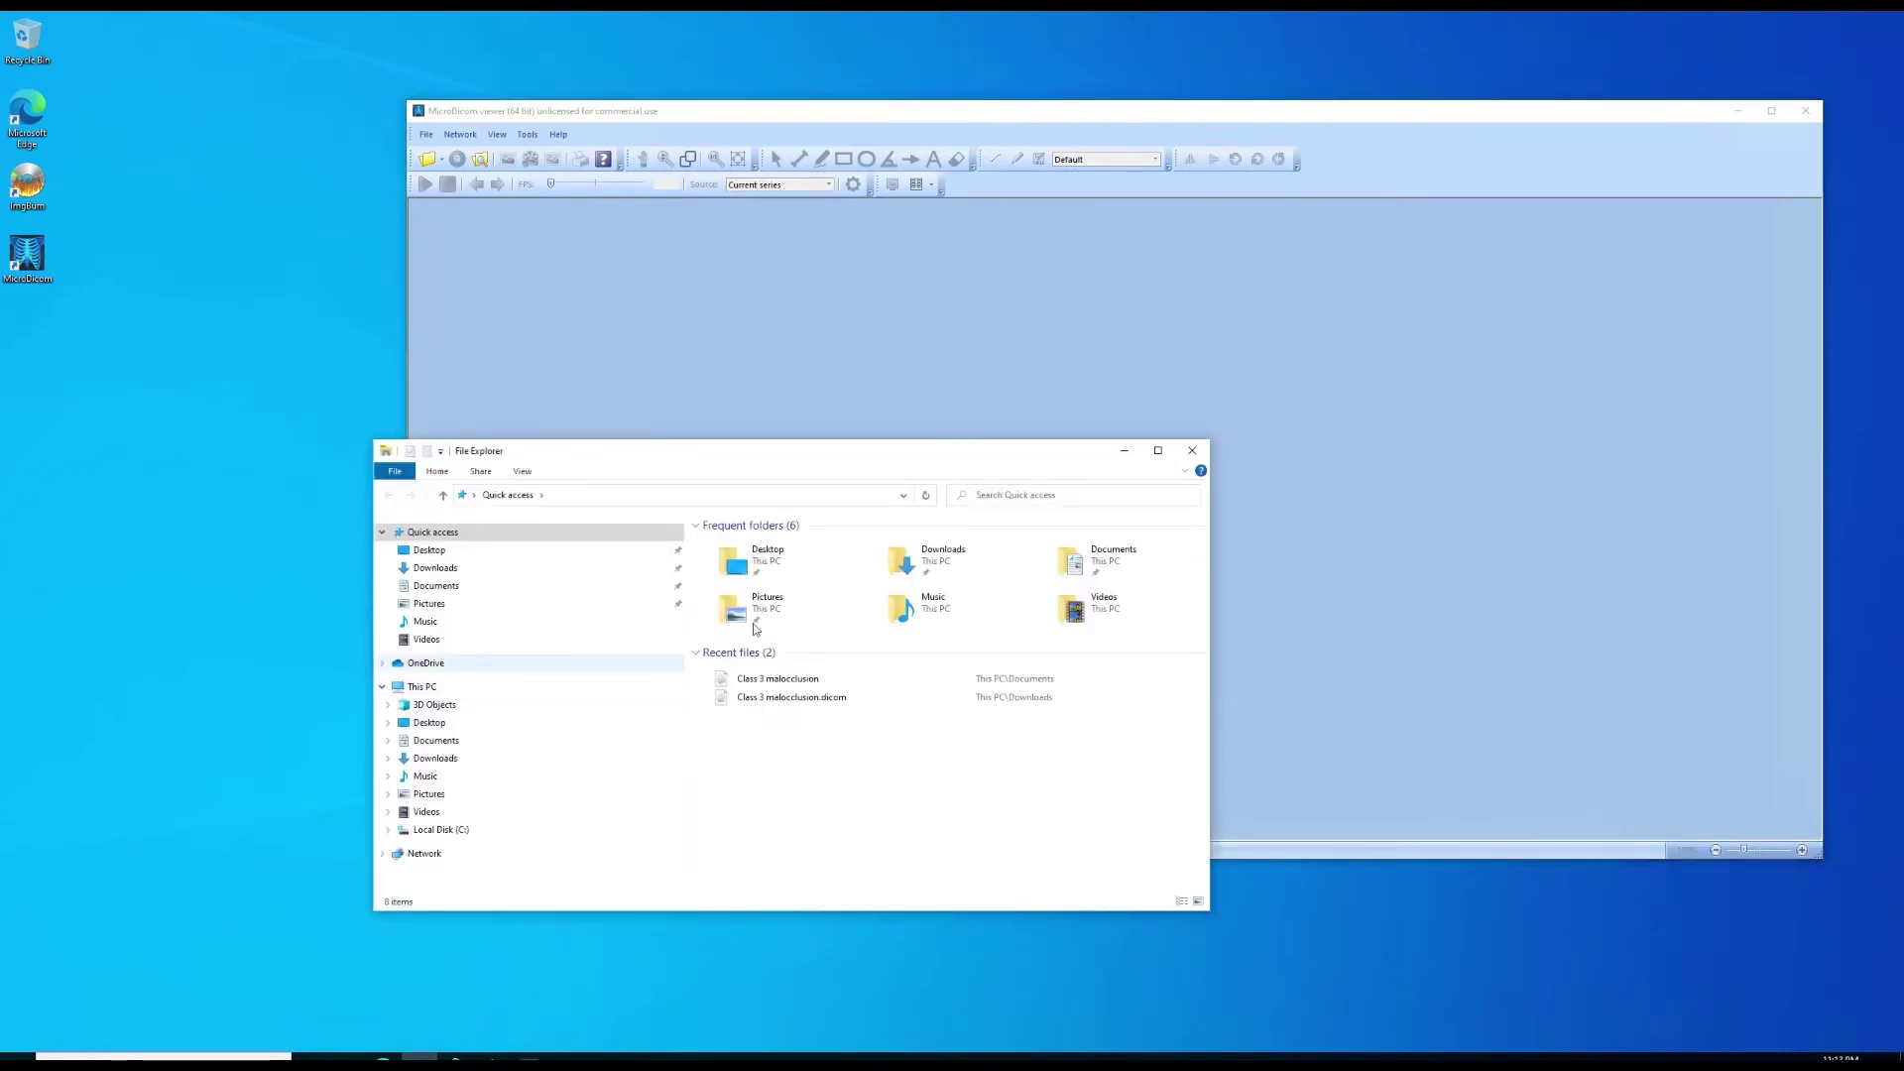
Mount the Class 3 malocclusion disc image from Documents as drive E:, then close Explorer.
left_click(429, 746)
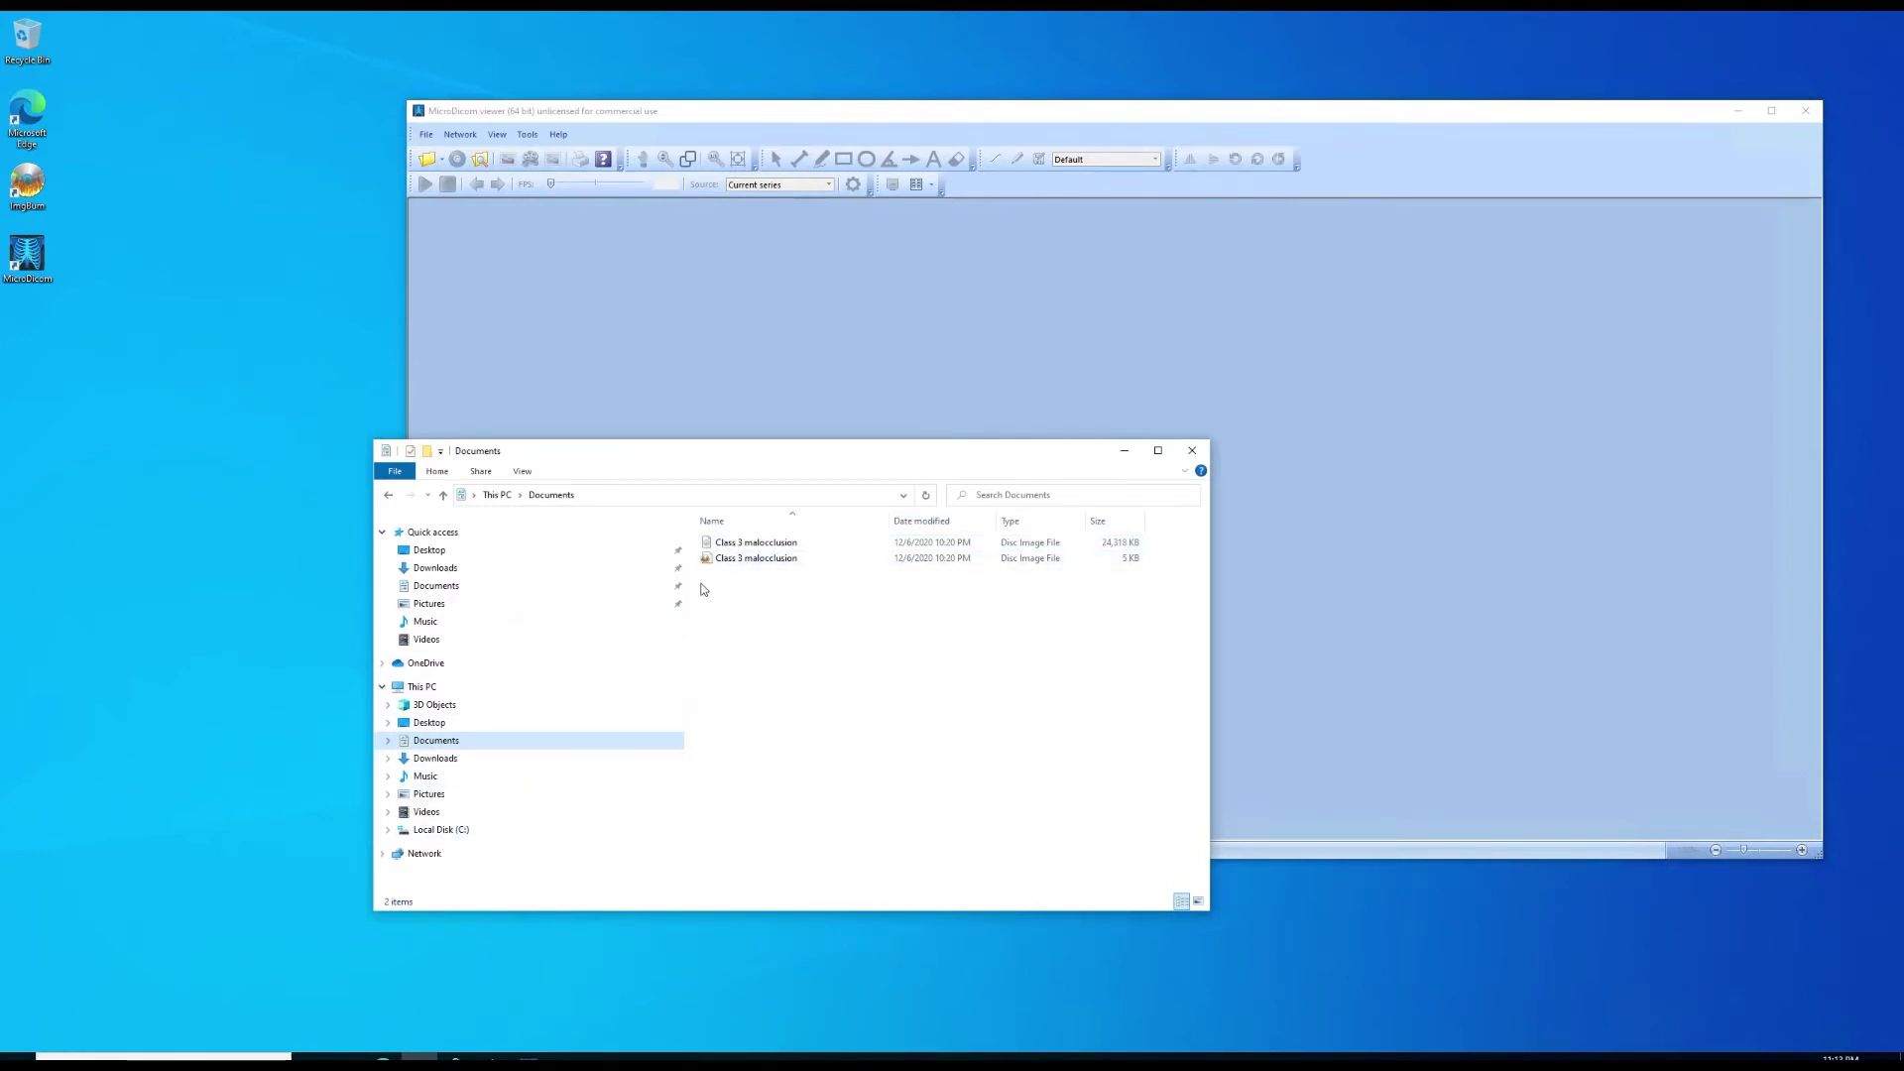
double_click(742, 545)
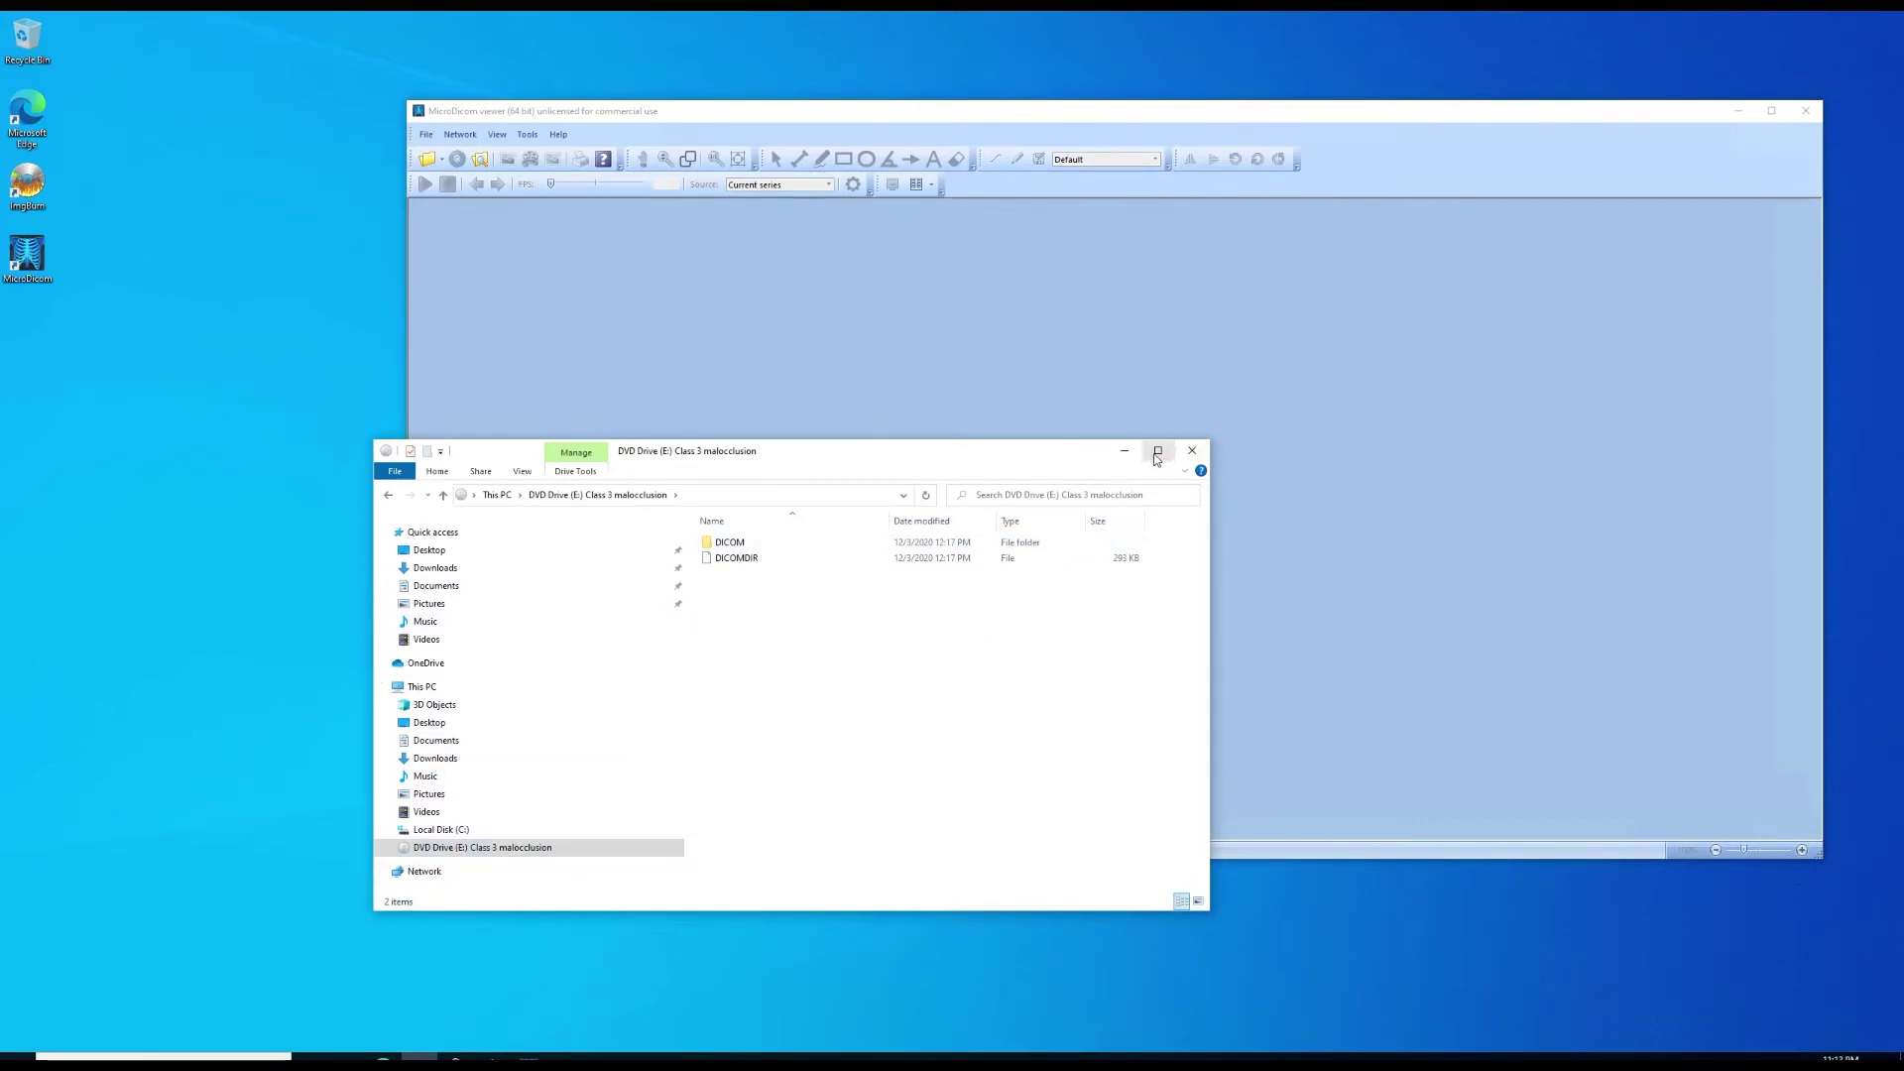
left_click(1192, 450)
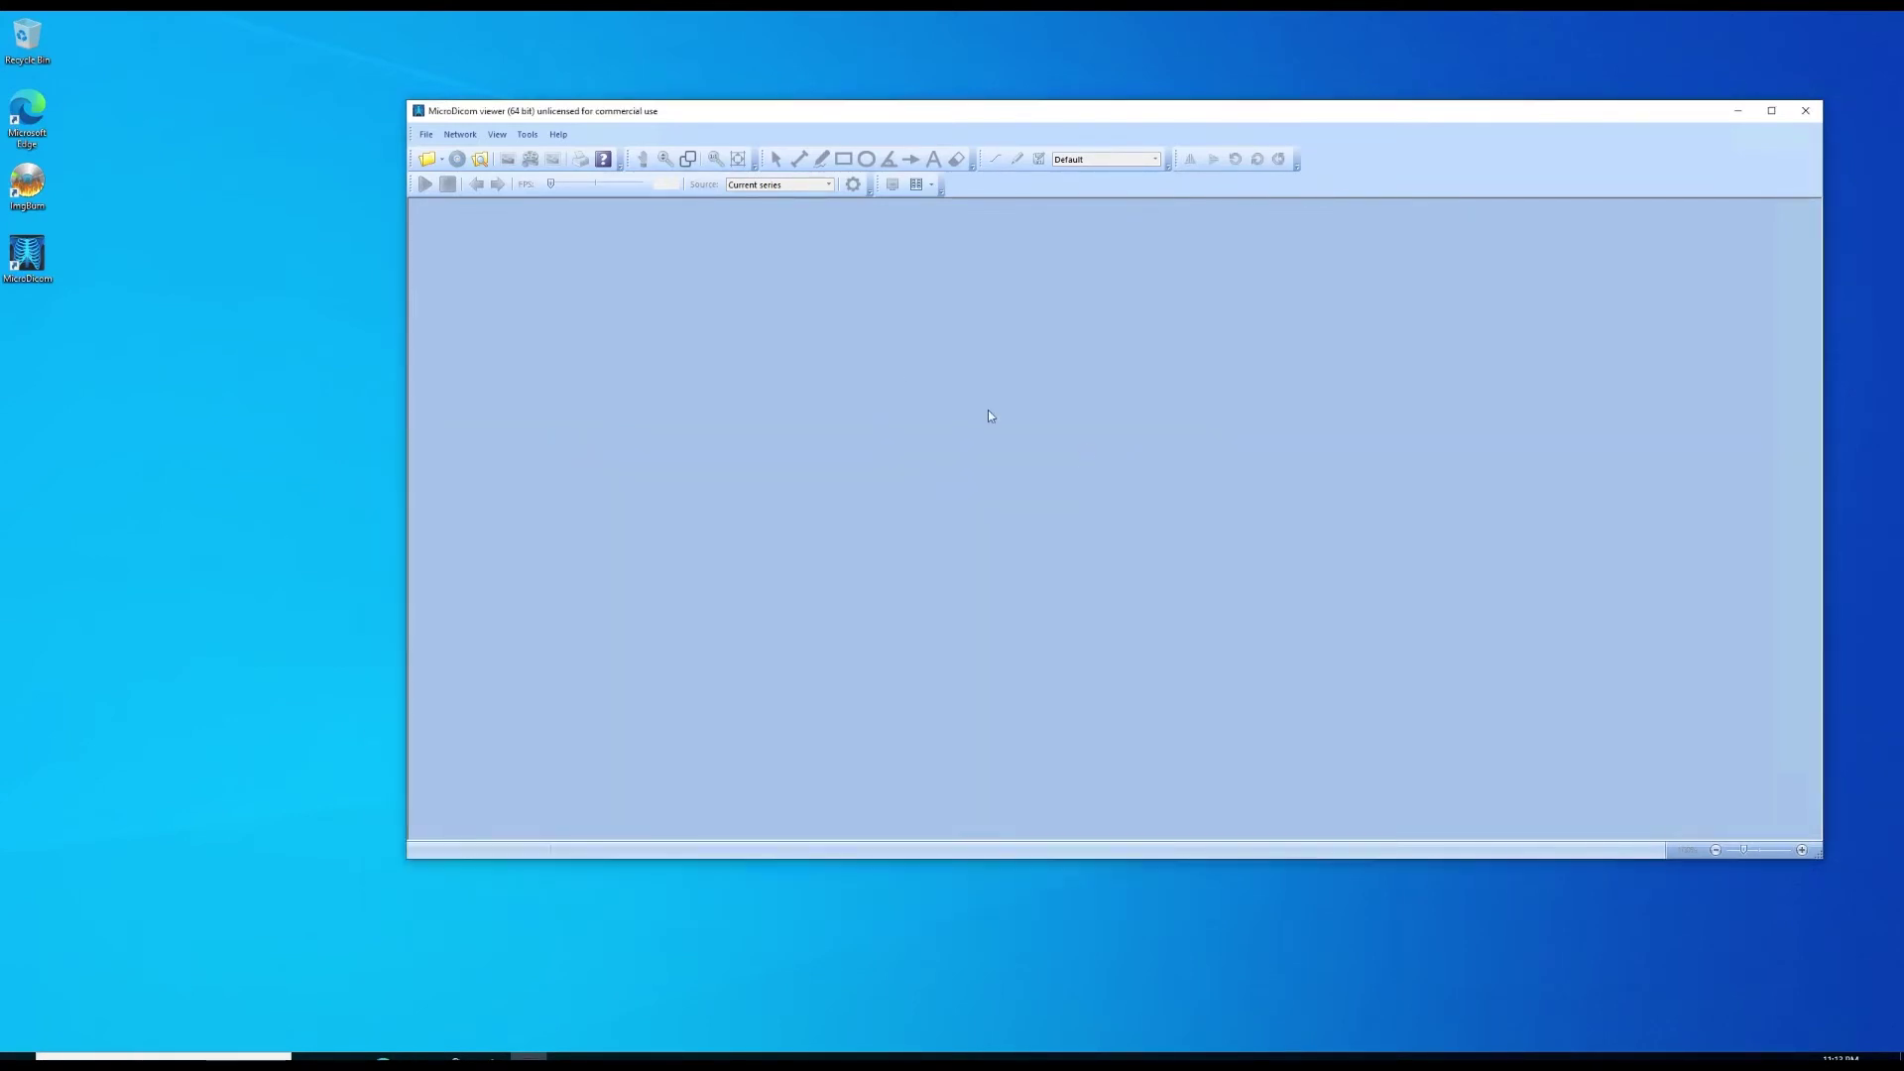
Load the 517-slice CT series from the disc drive via Open CD/DVD.
left_click(457, 161)
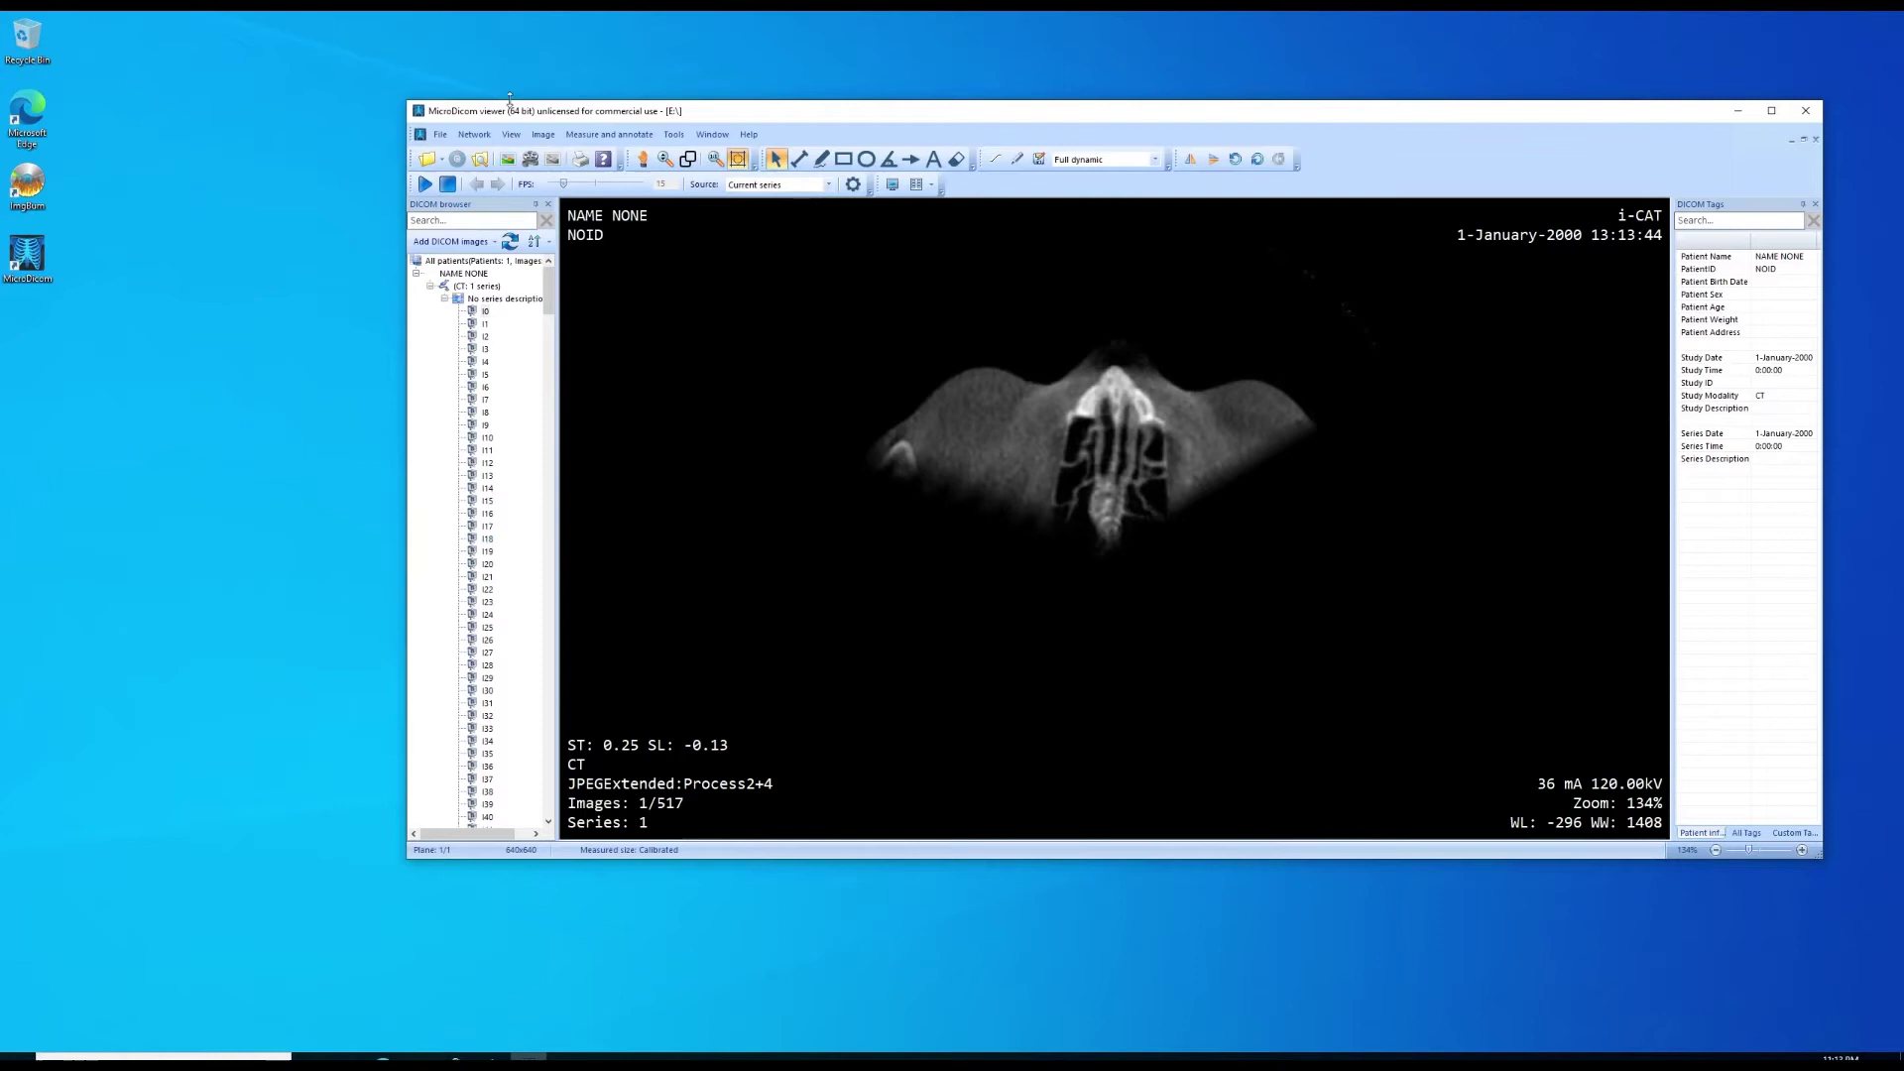
left_click_drag(505, 116, 375, 93)
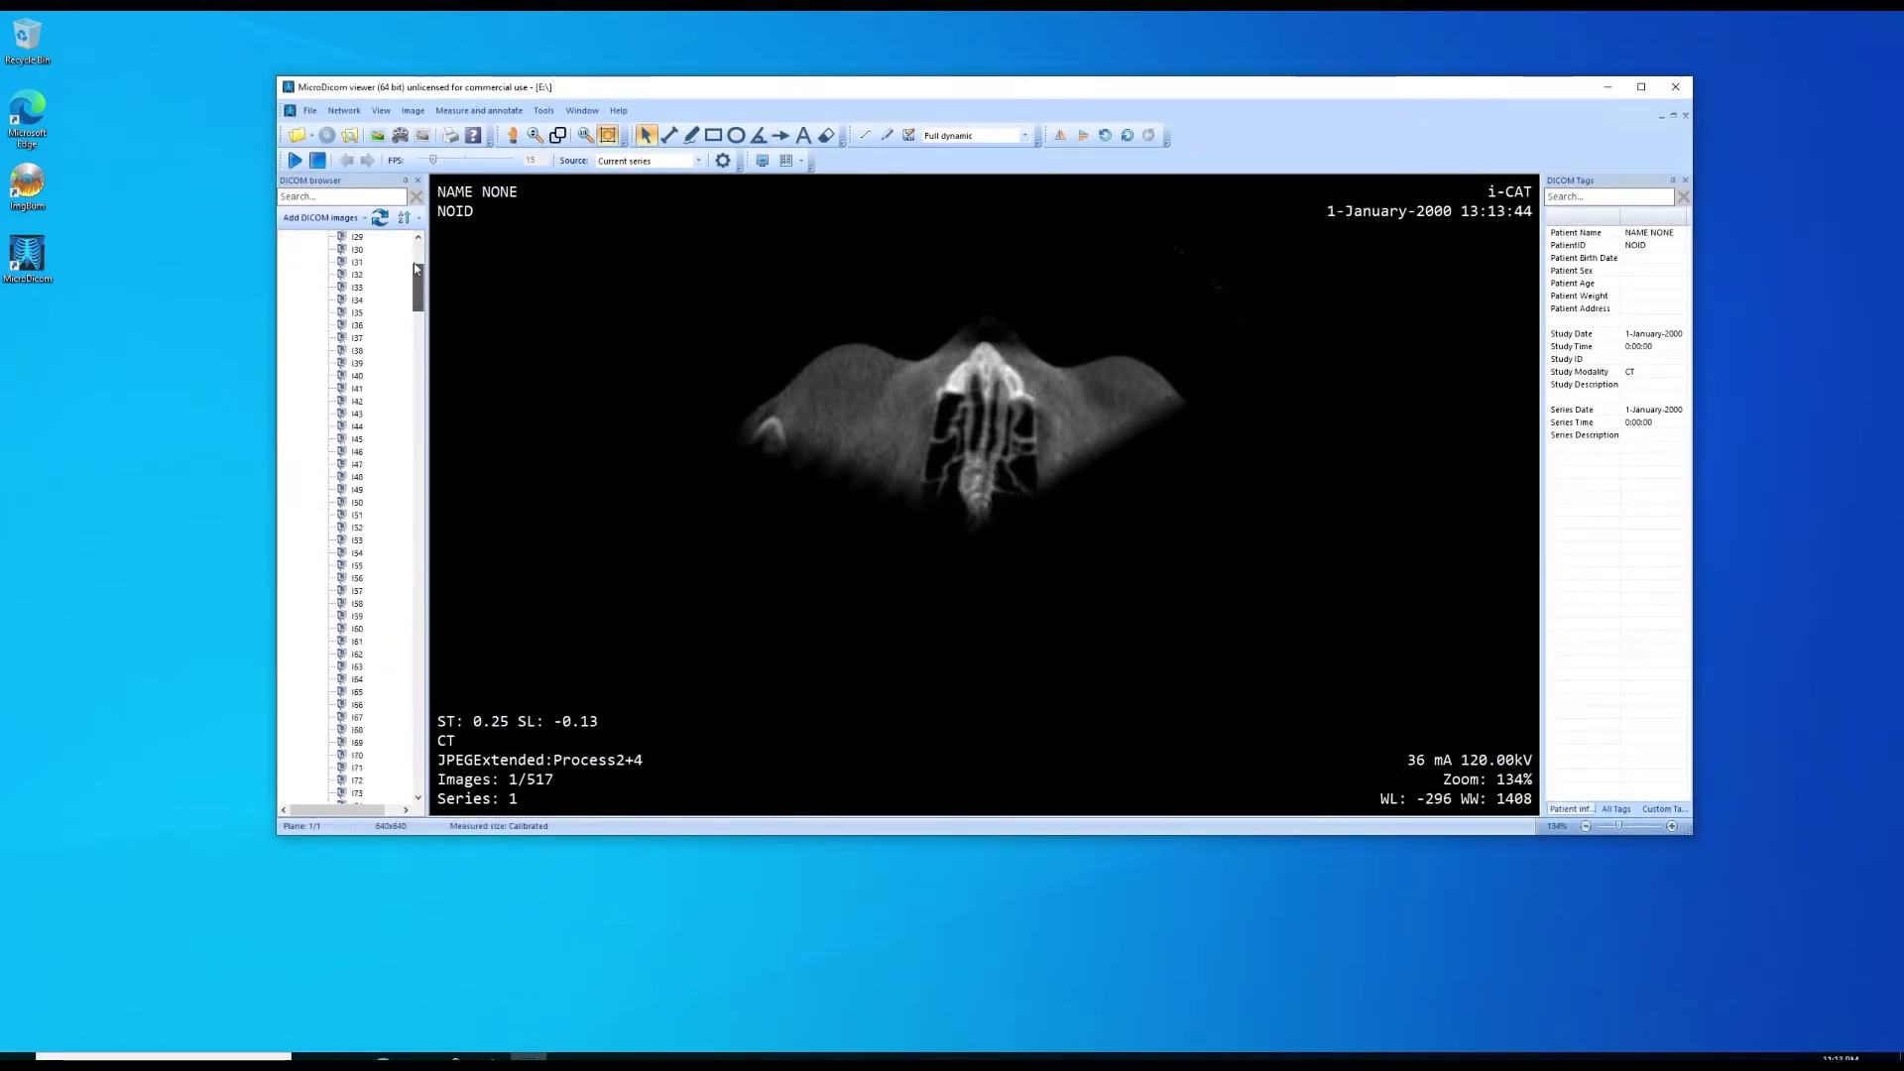
Open the Export to image dialog from the File menu.
left_click(311, 113)
mouse_move(417, 296)
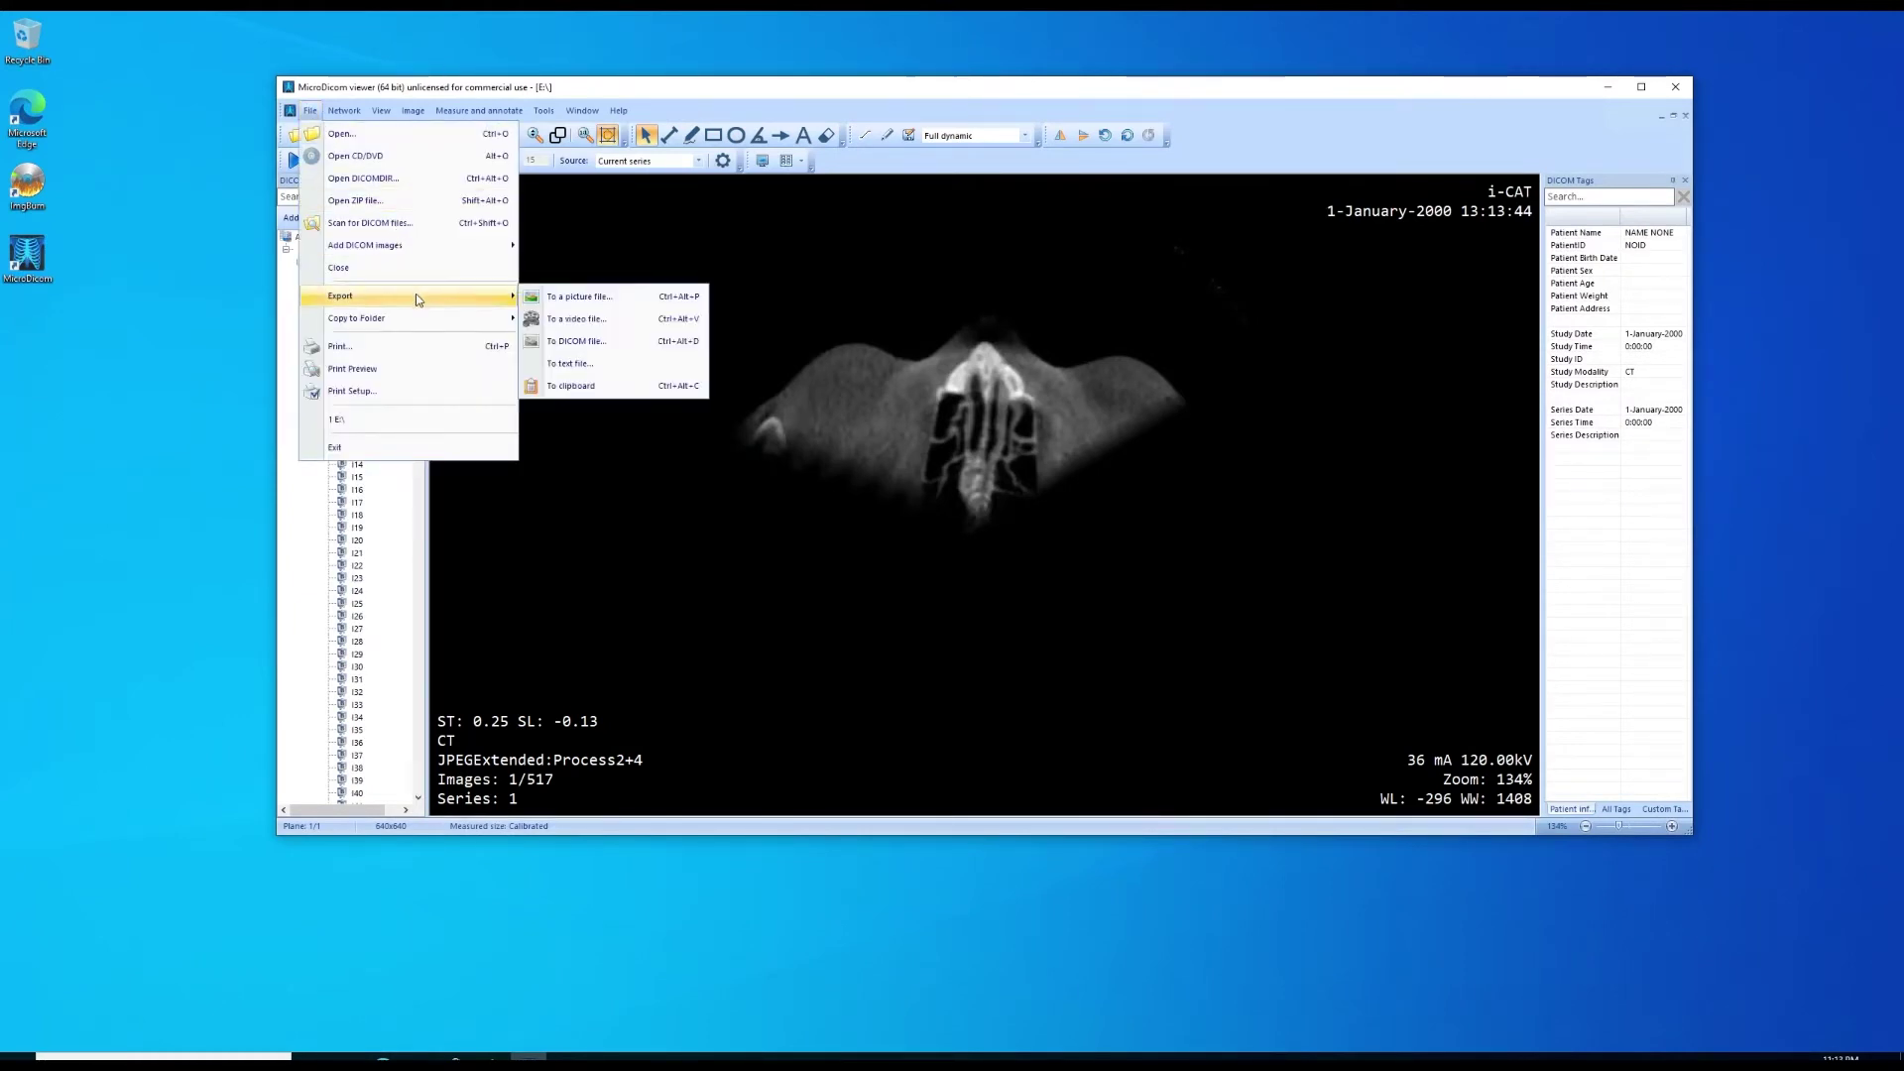
left_click(581, 299)
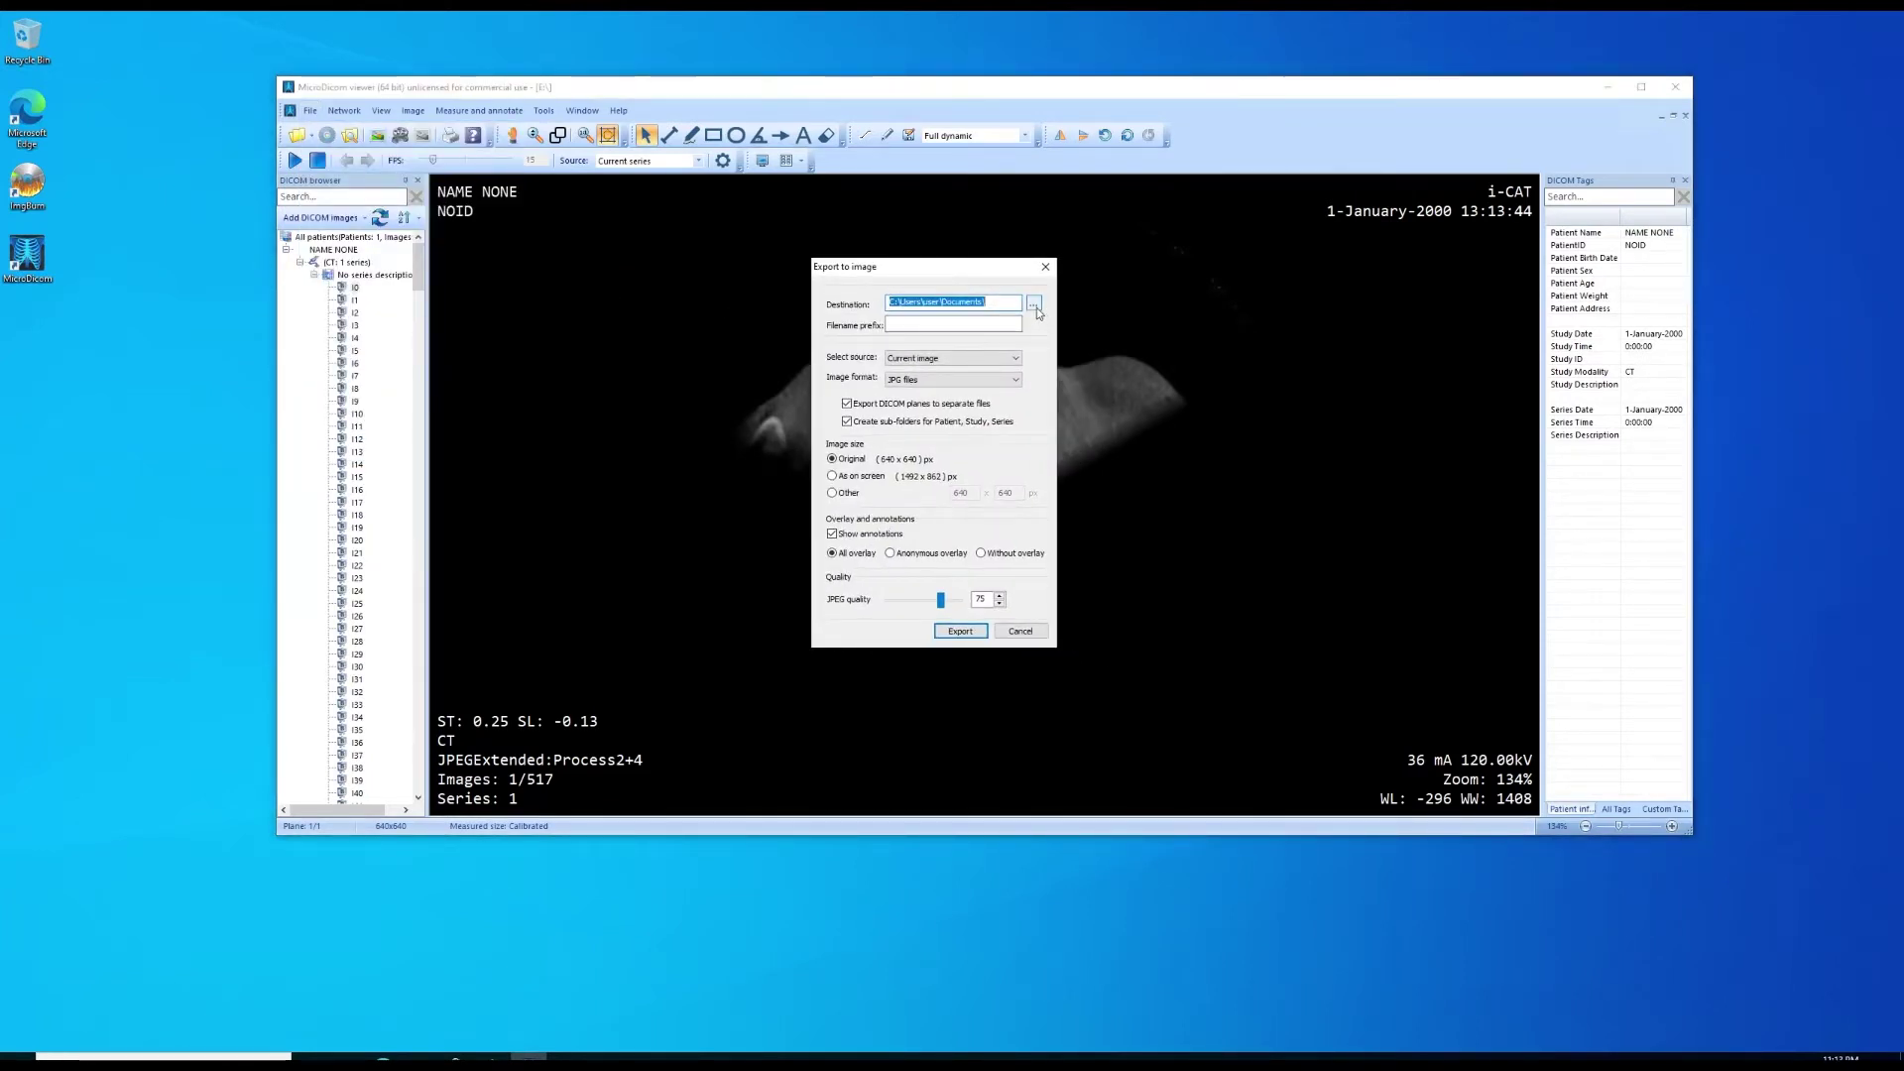
Create a new Desktop folder named DicomExport1 as the export destination.
left_click(1084, 308)
left_click(849, 414)
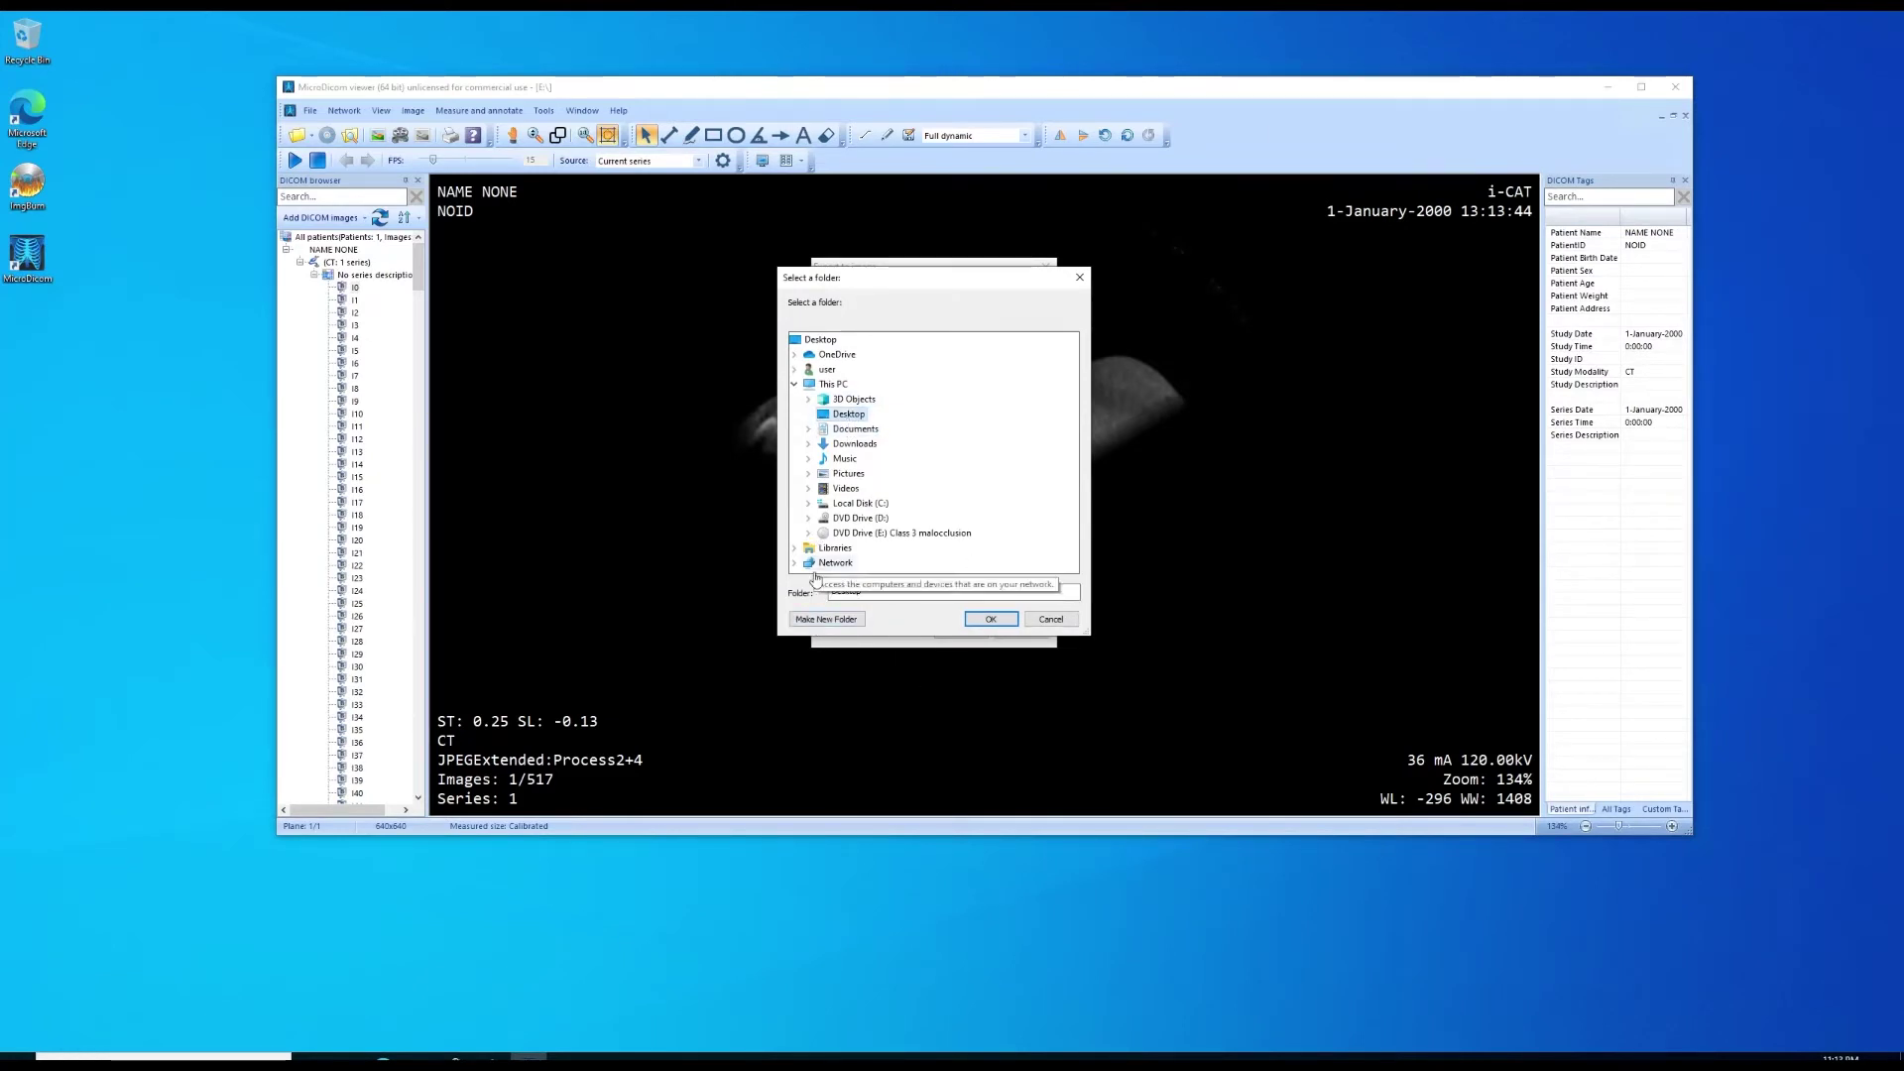
left_click(823, 619)
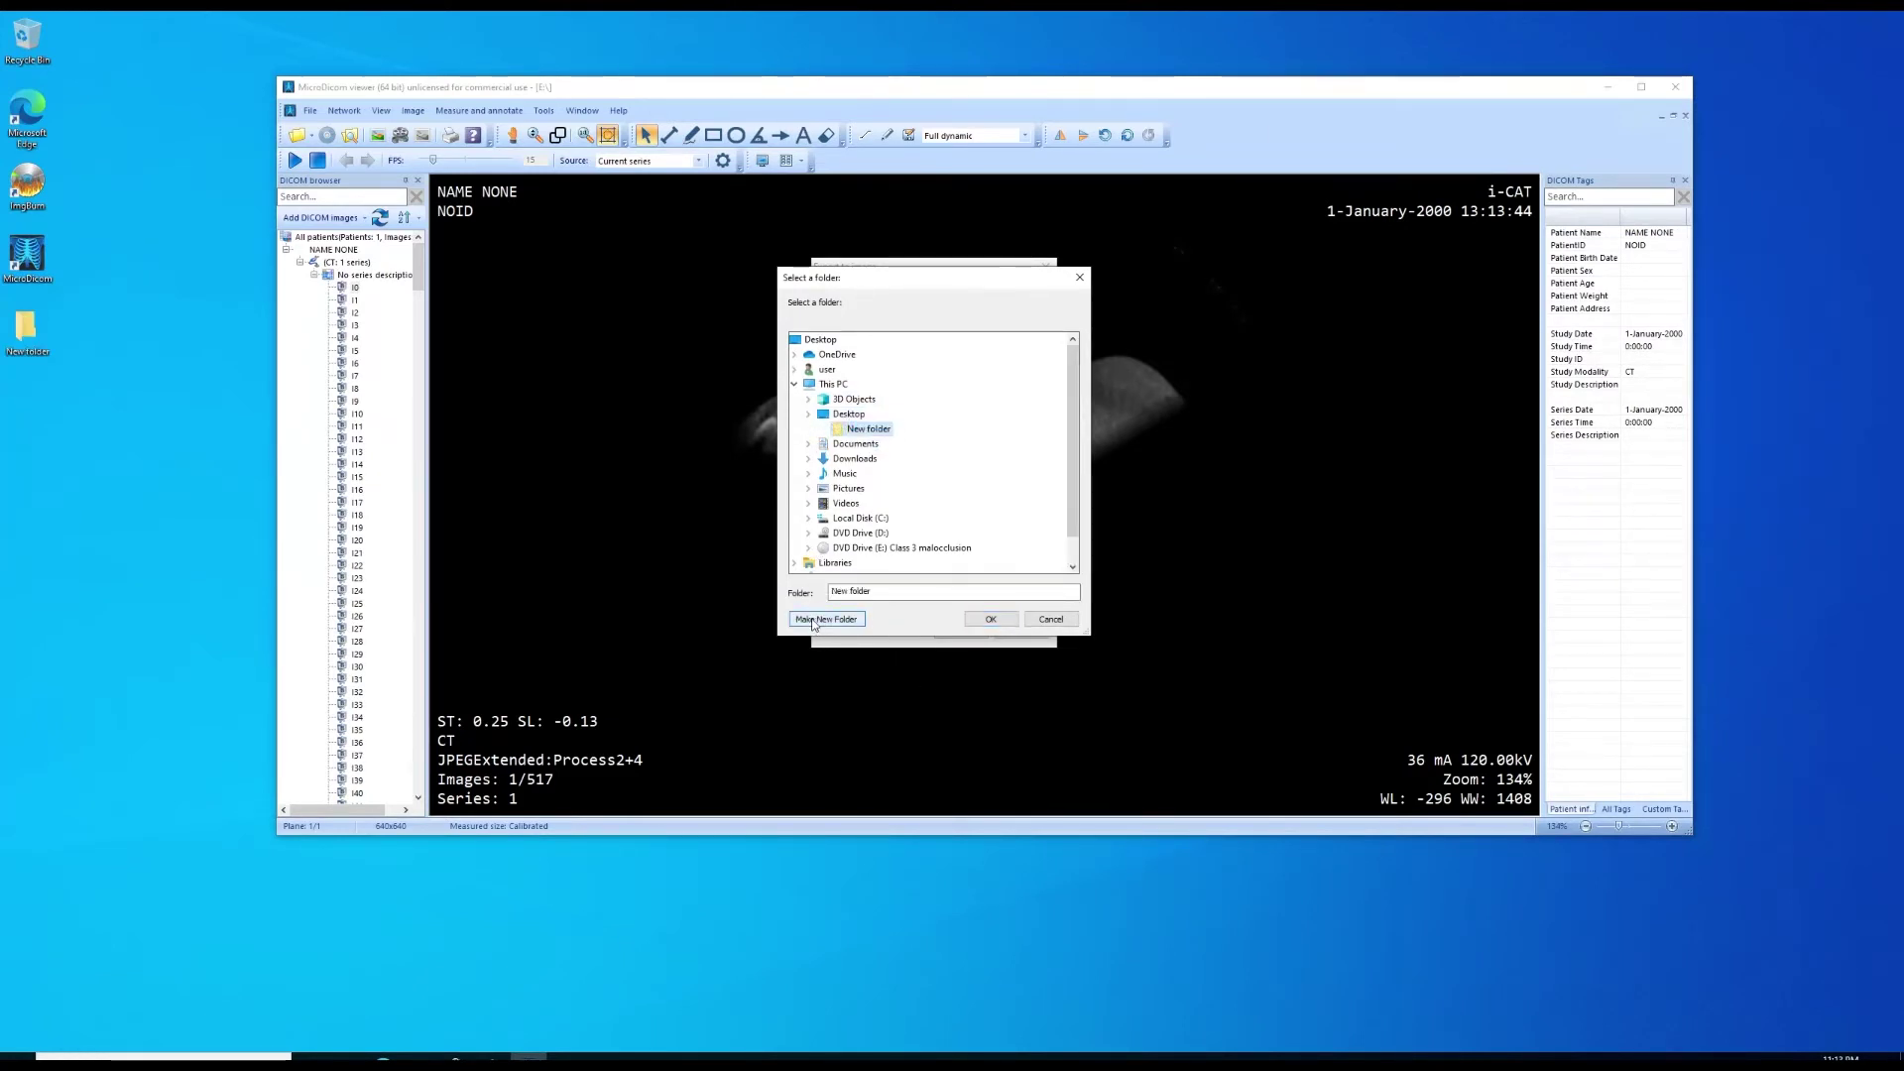
right_click(859, 428)
left_click(924, 672)
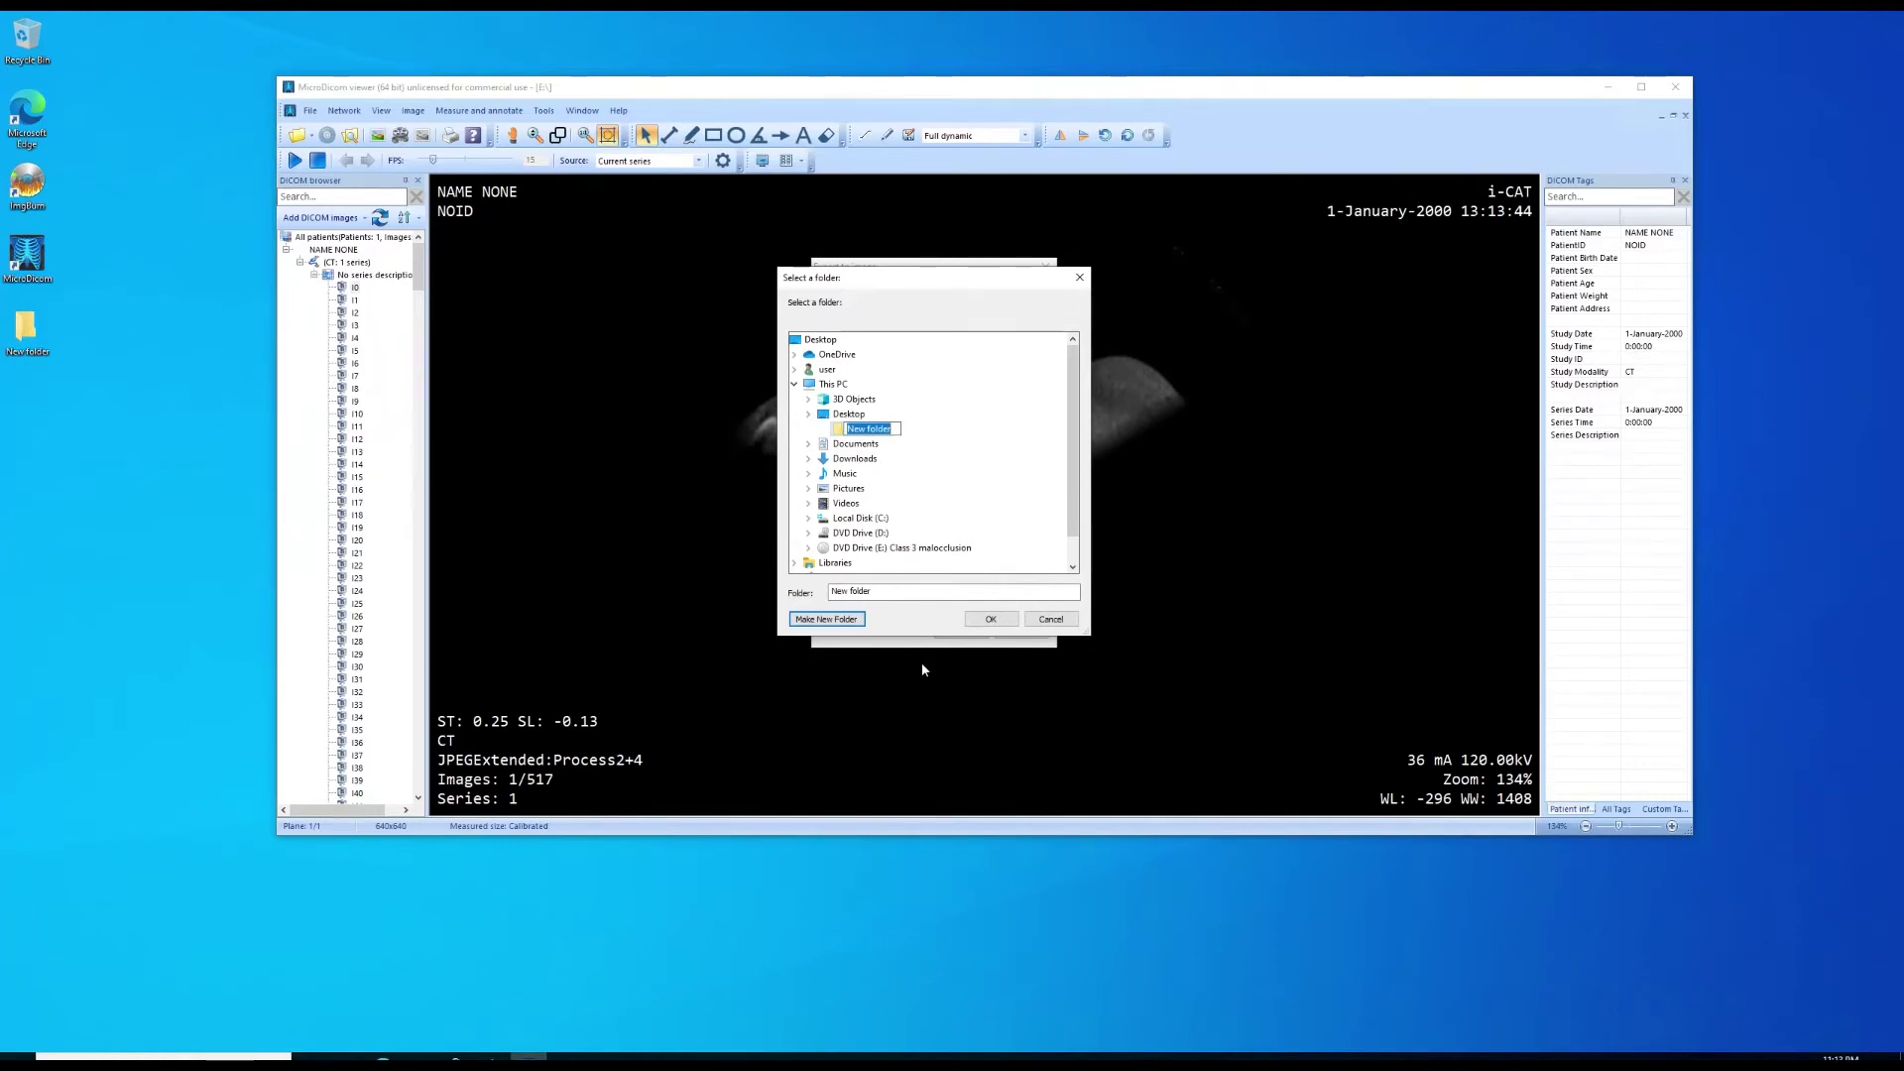
type("DicomExport1")
key("Return")
Export all patients' images as JPEG at quality 100 into DicomExport1.
left_click(1038, 621)
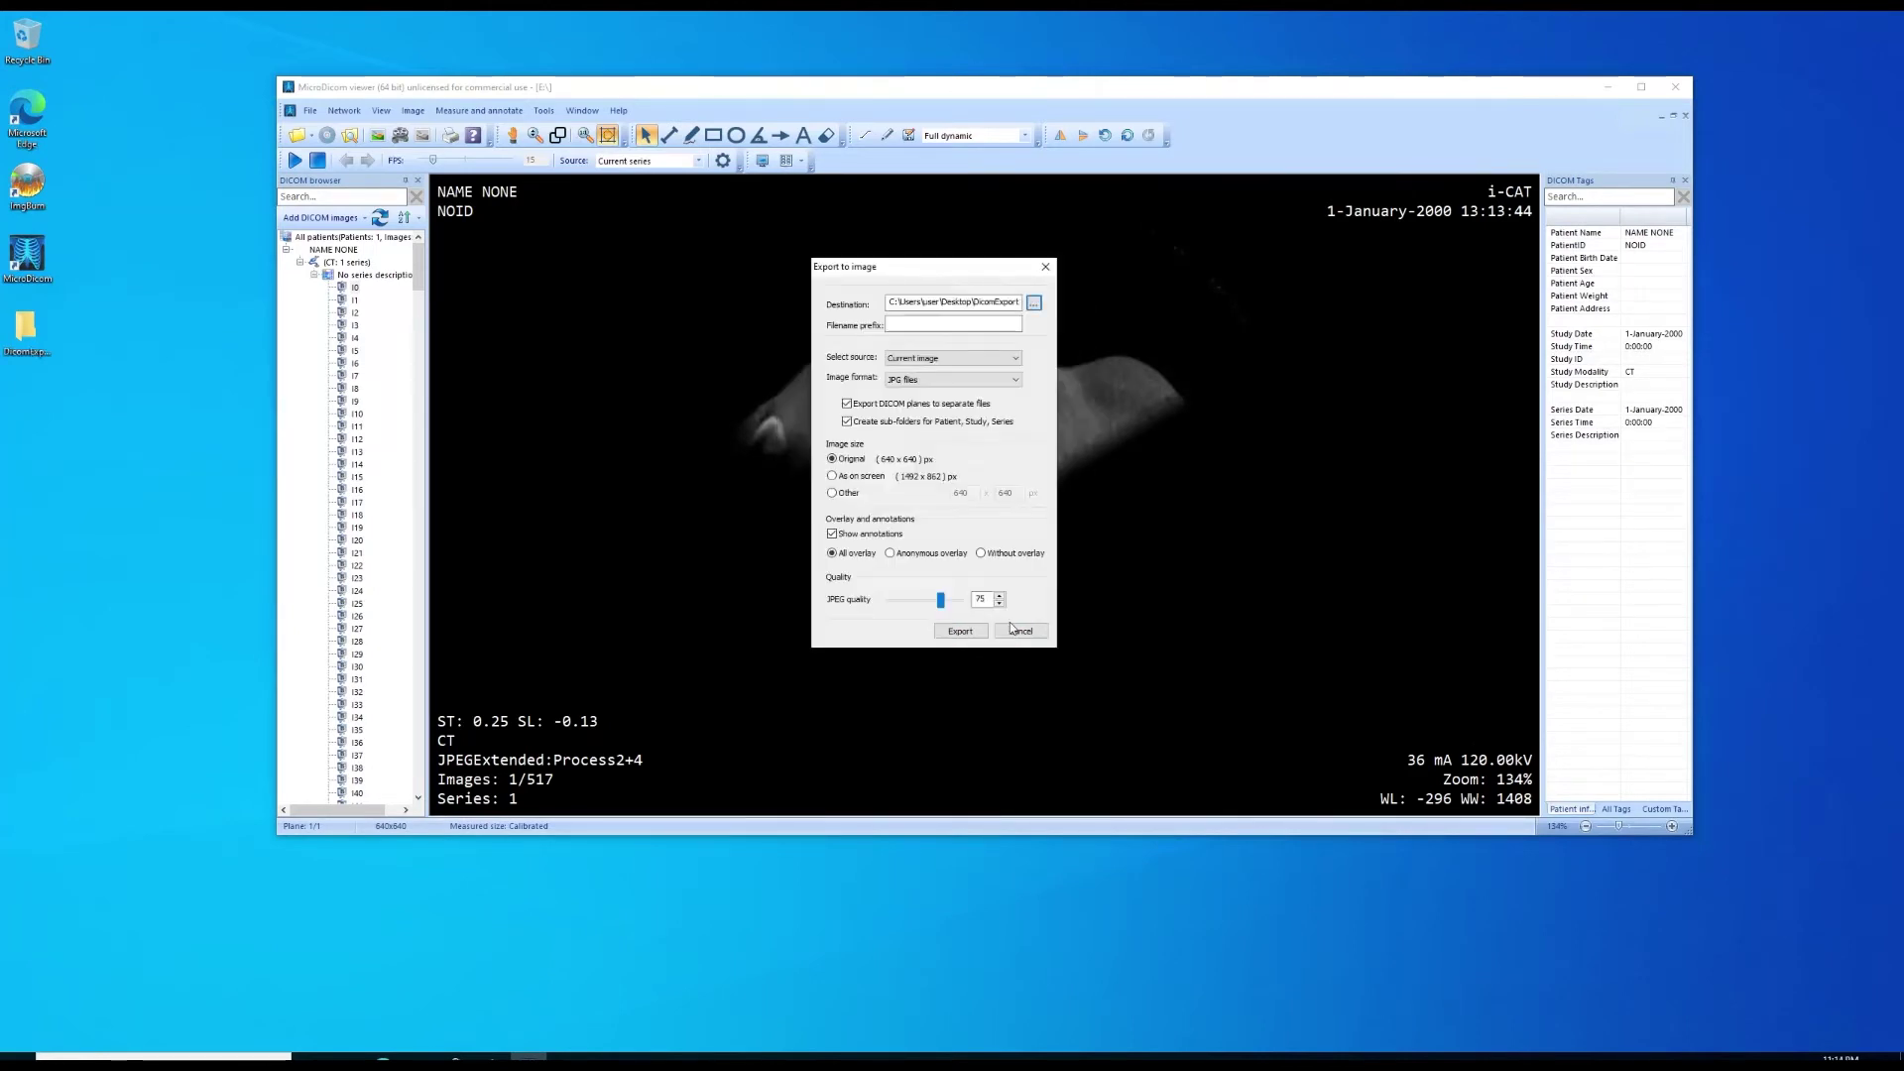
left_click(942, 359)
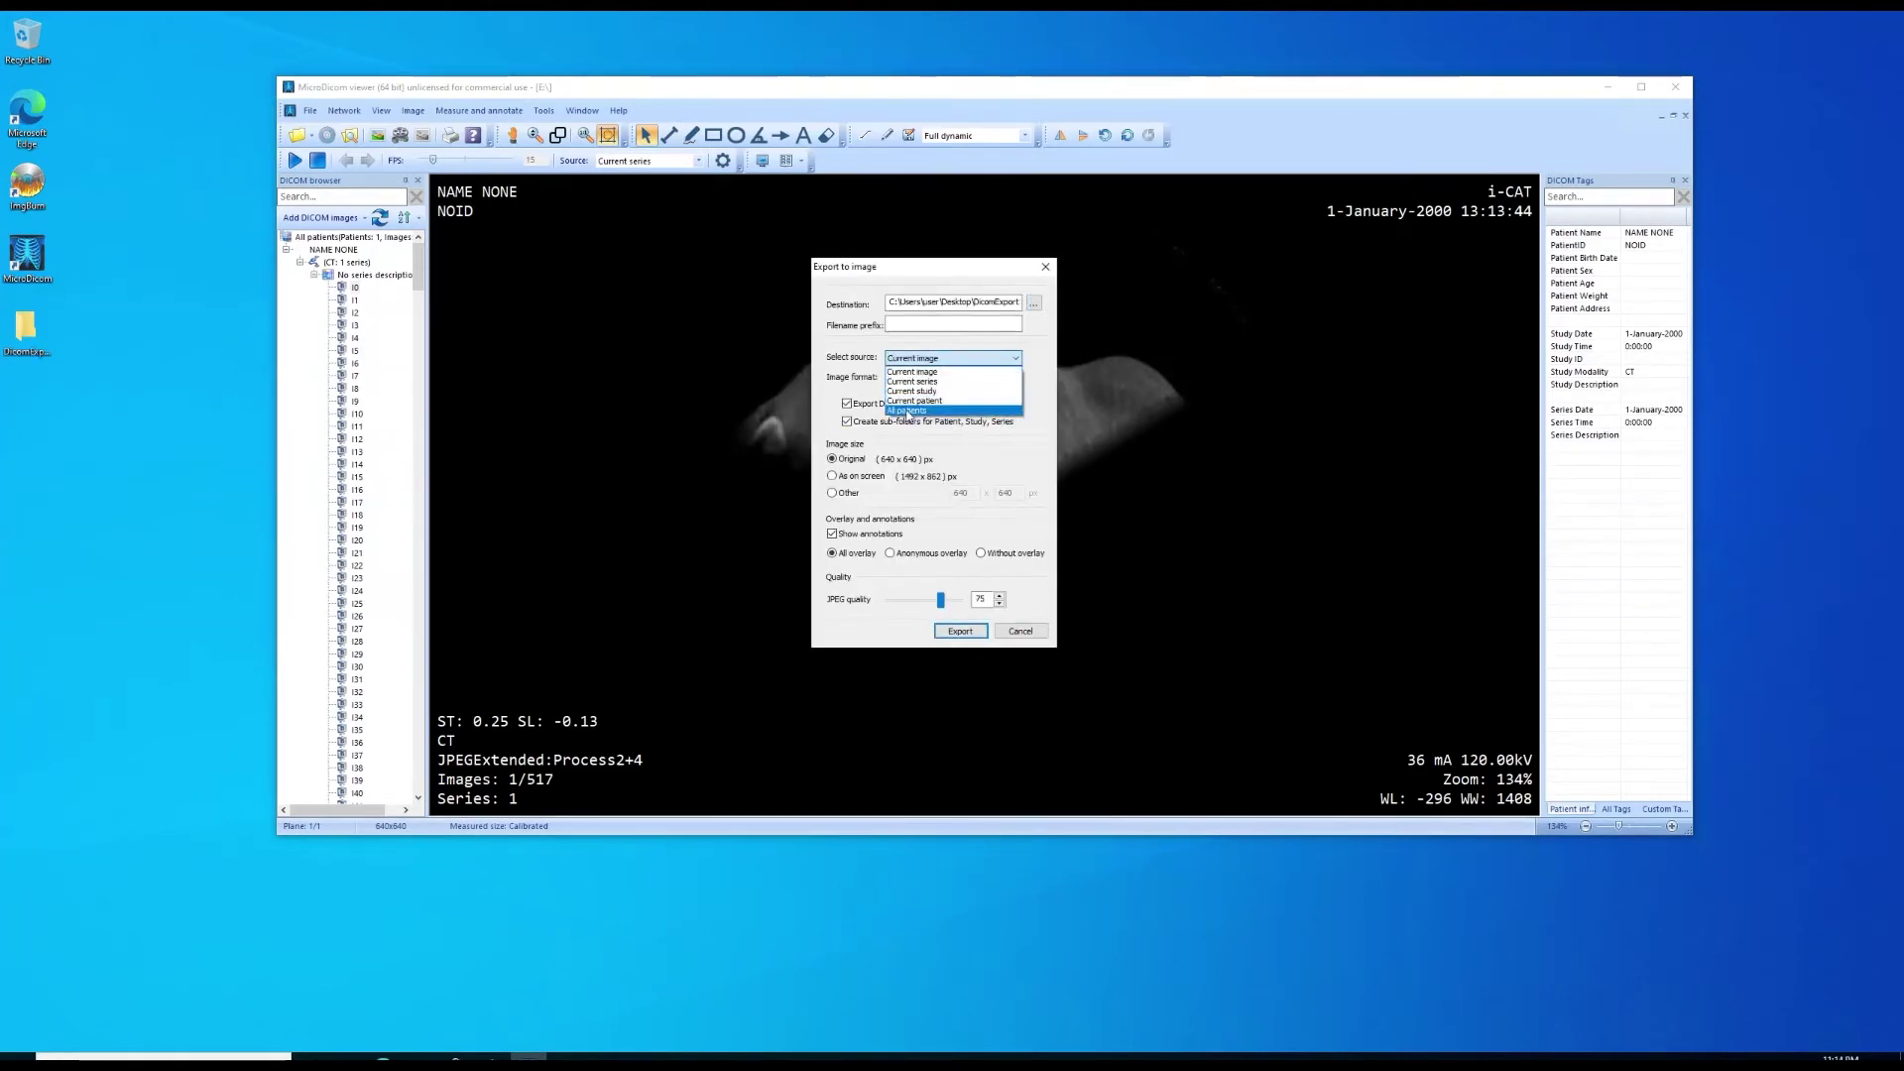
left_click(907, 412)
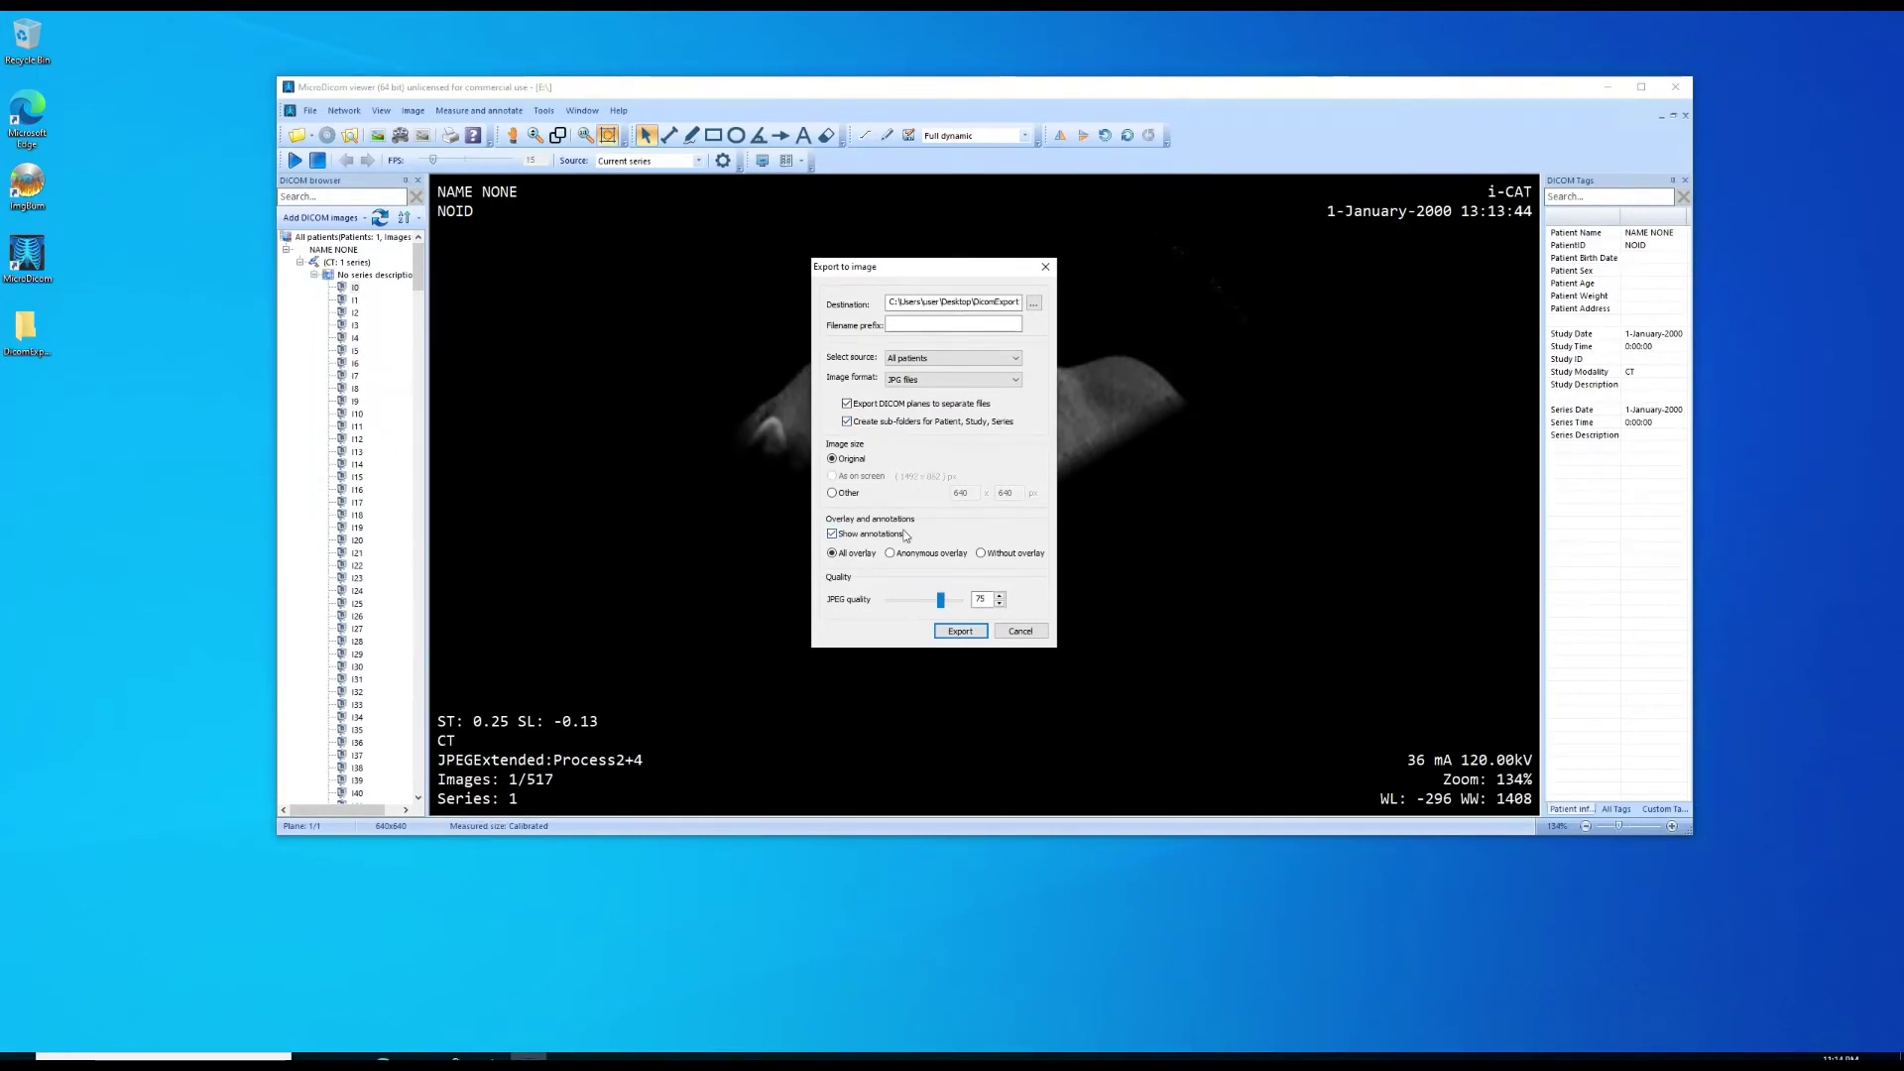
left_click(938, 600)
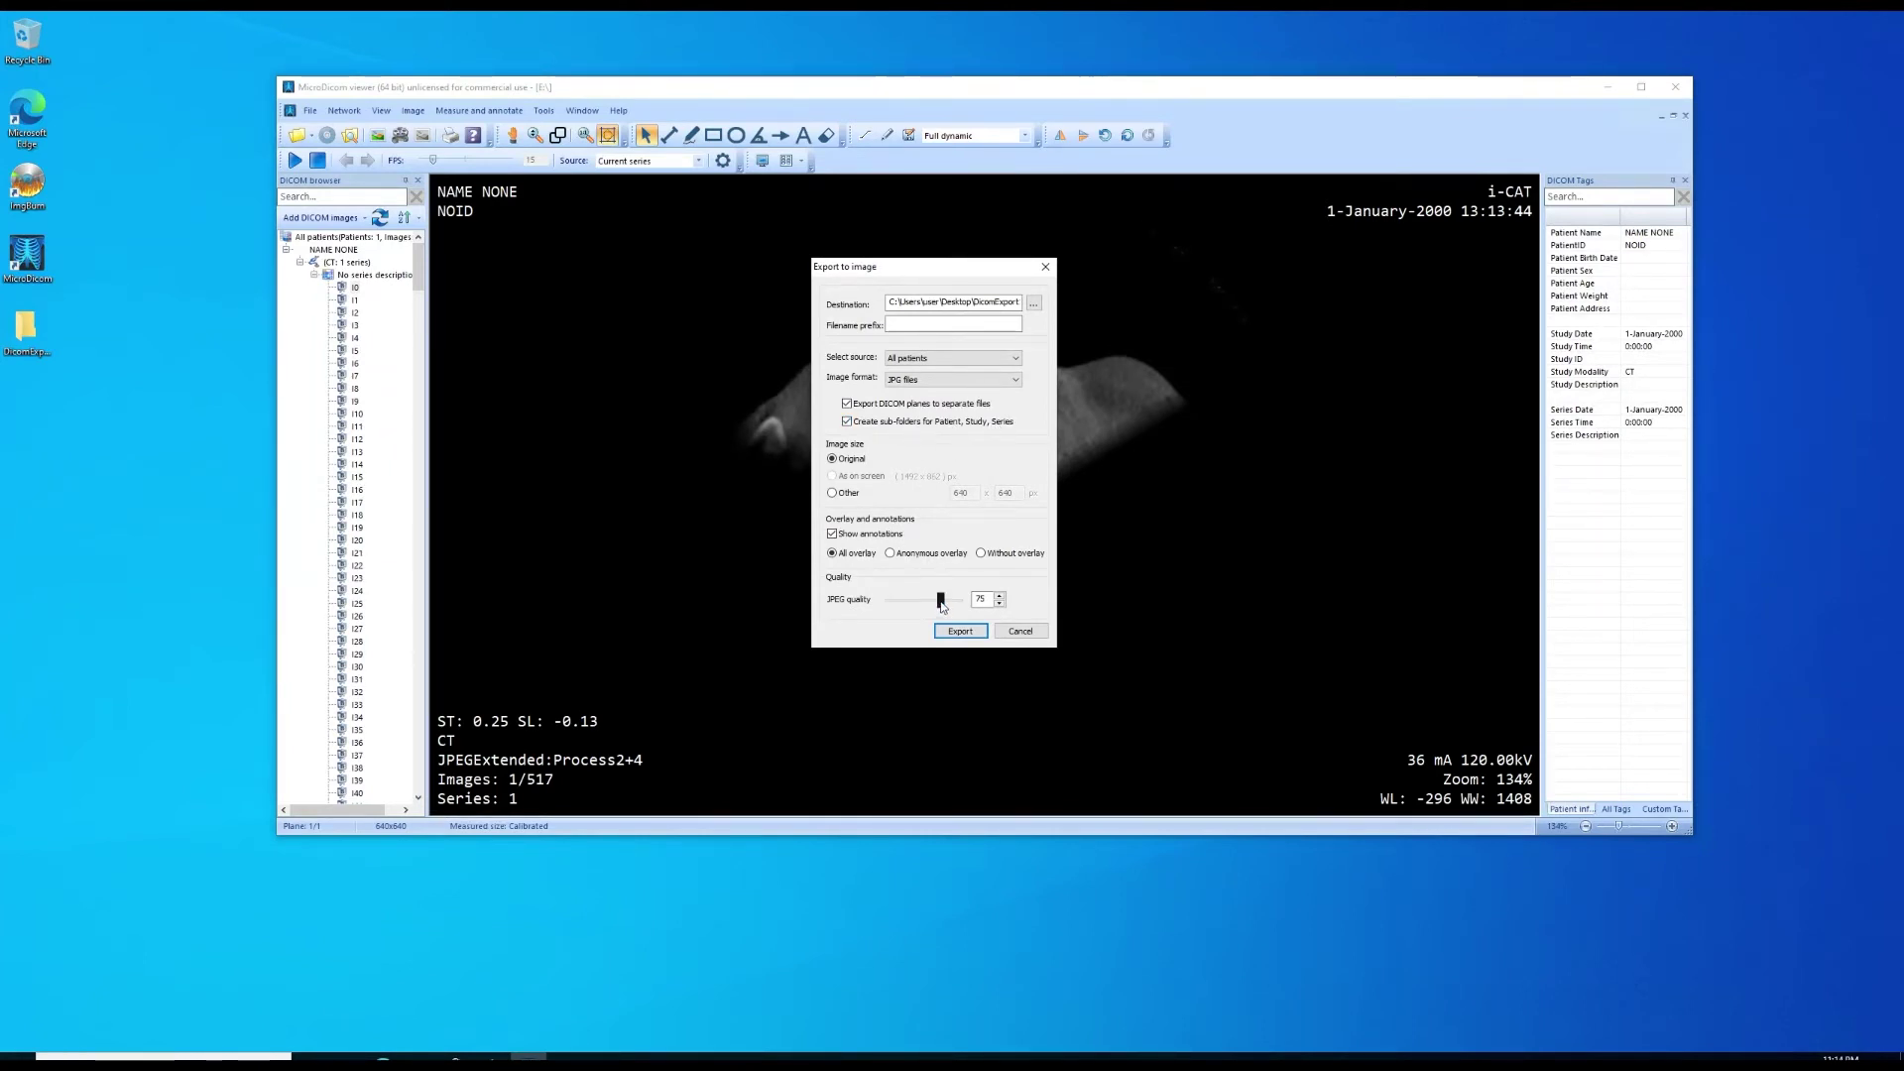
left_click_drag(940, 601, 960, 606)
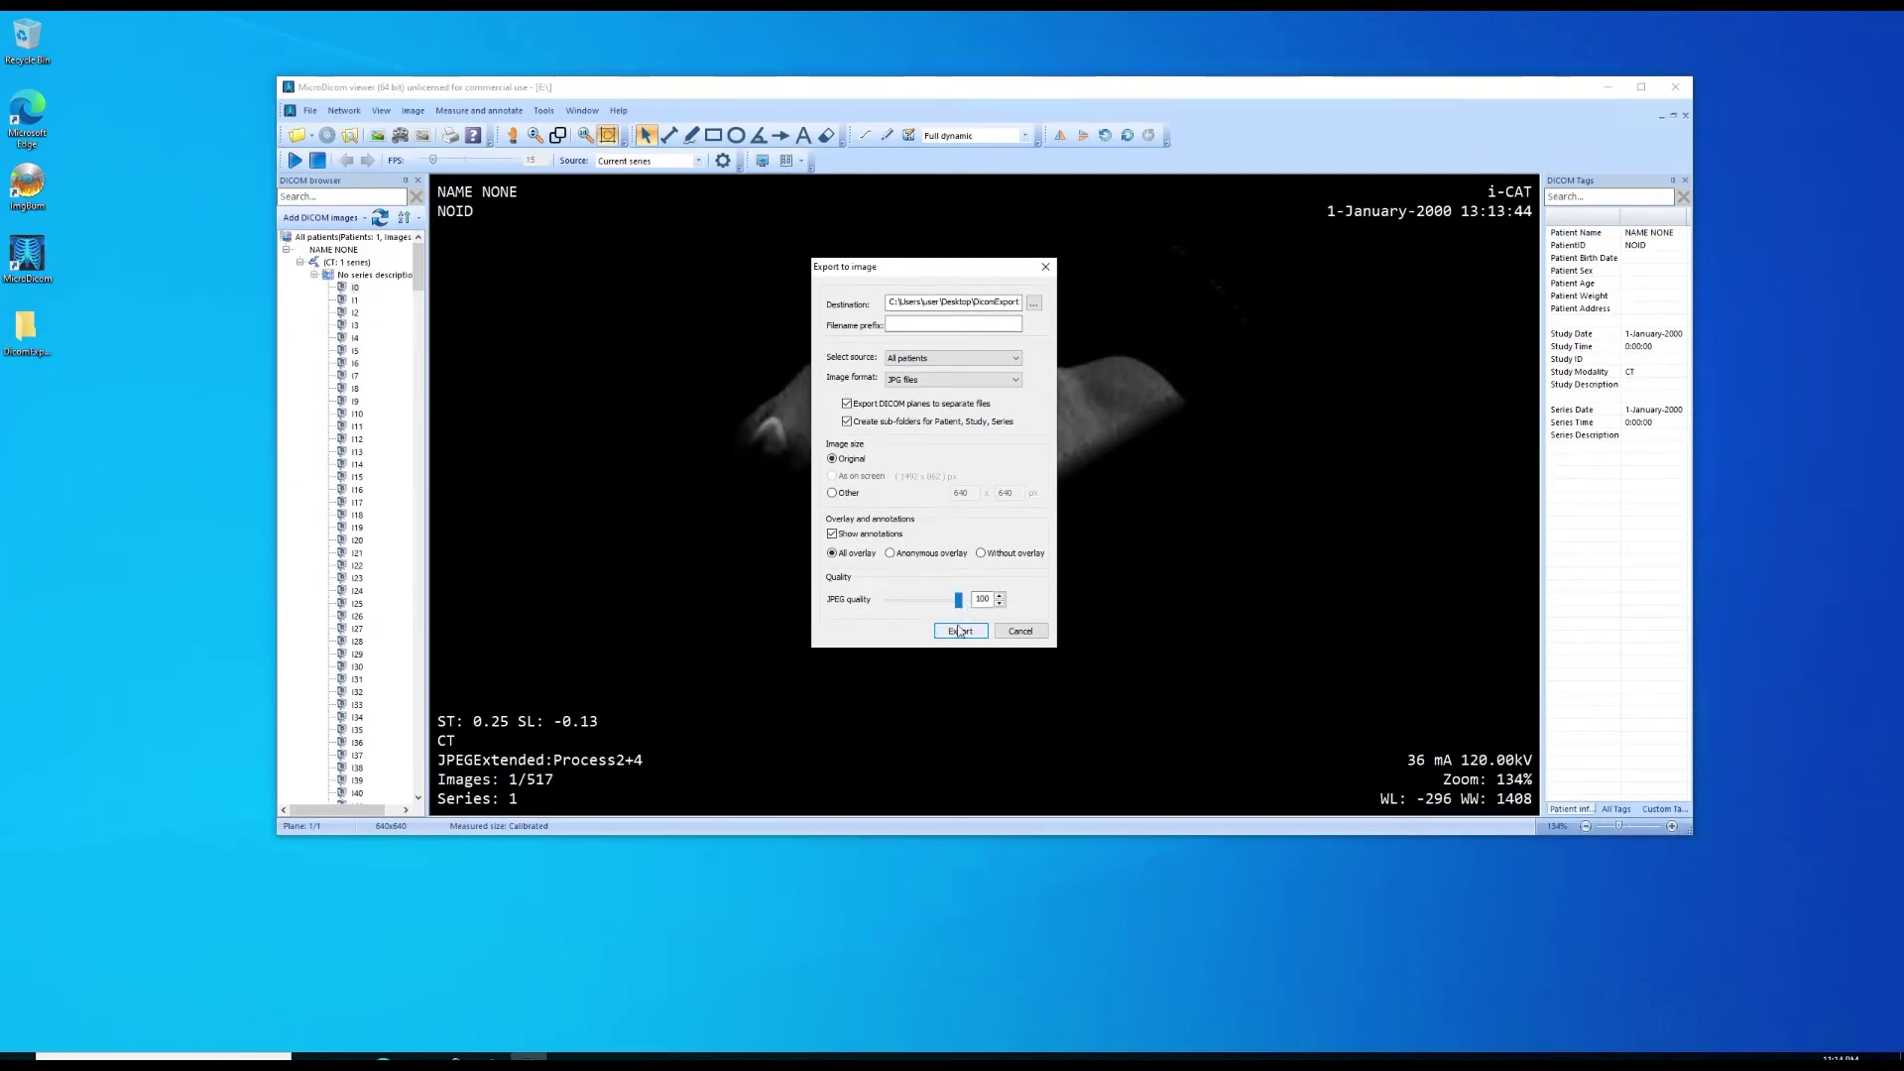
left_click(957, 634)
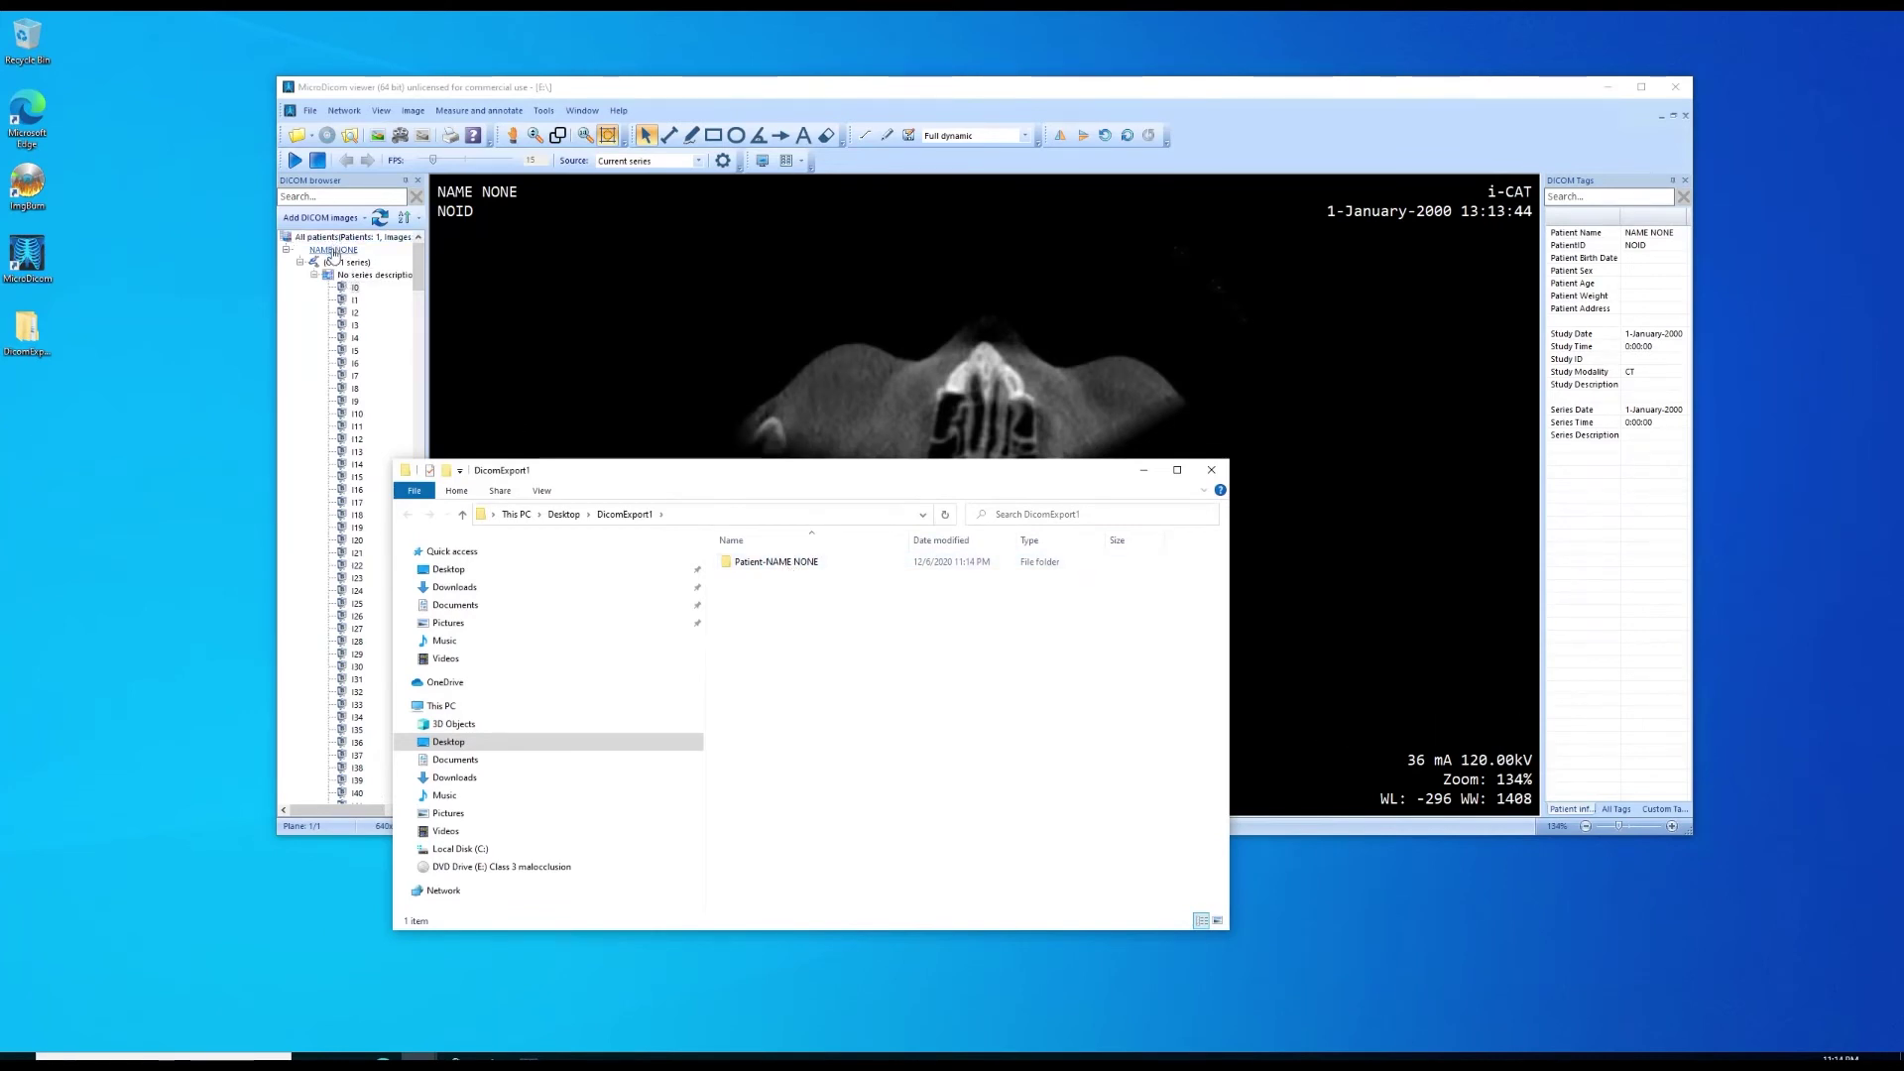
Browse into Patient, Study and Series_001 to check the 517 JPEGs, then close Explorer.
double_click(783, 563)
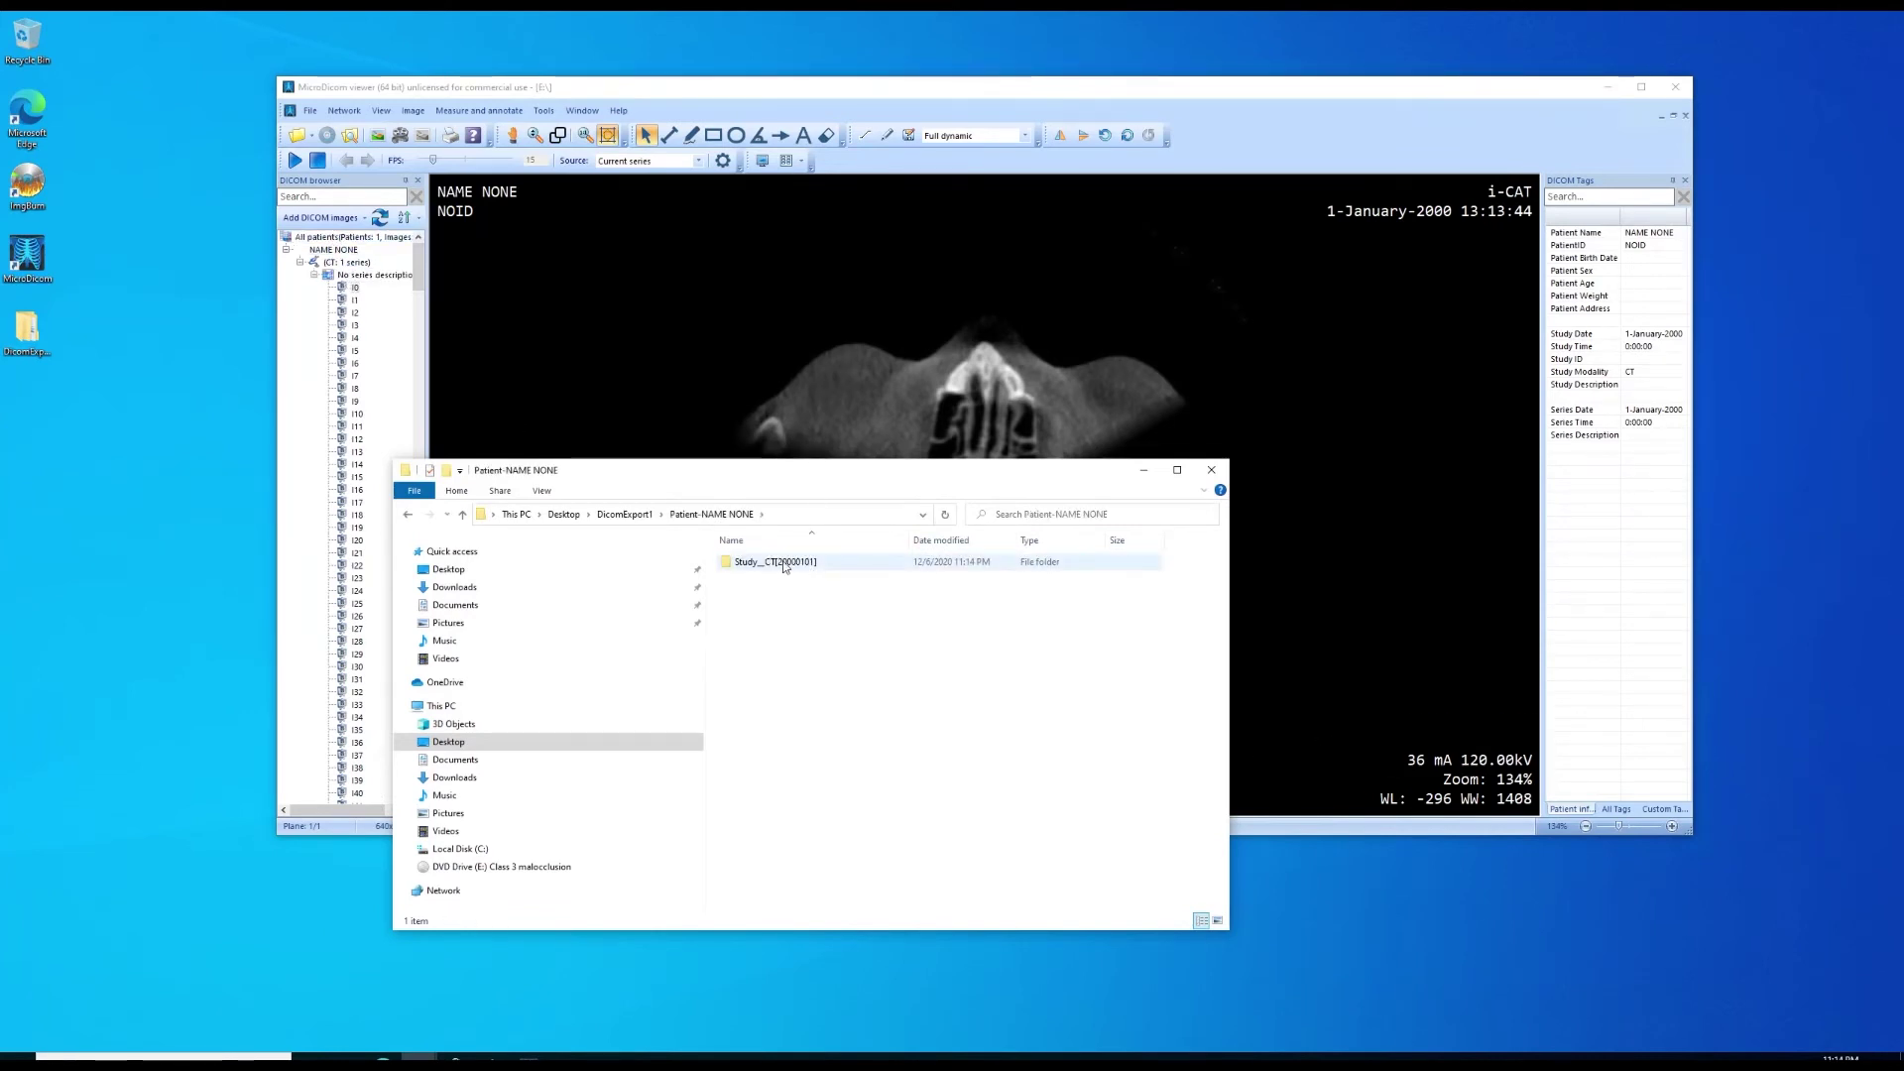
double_click(782, 562)
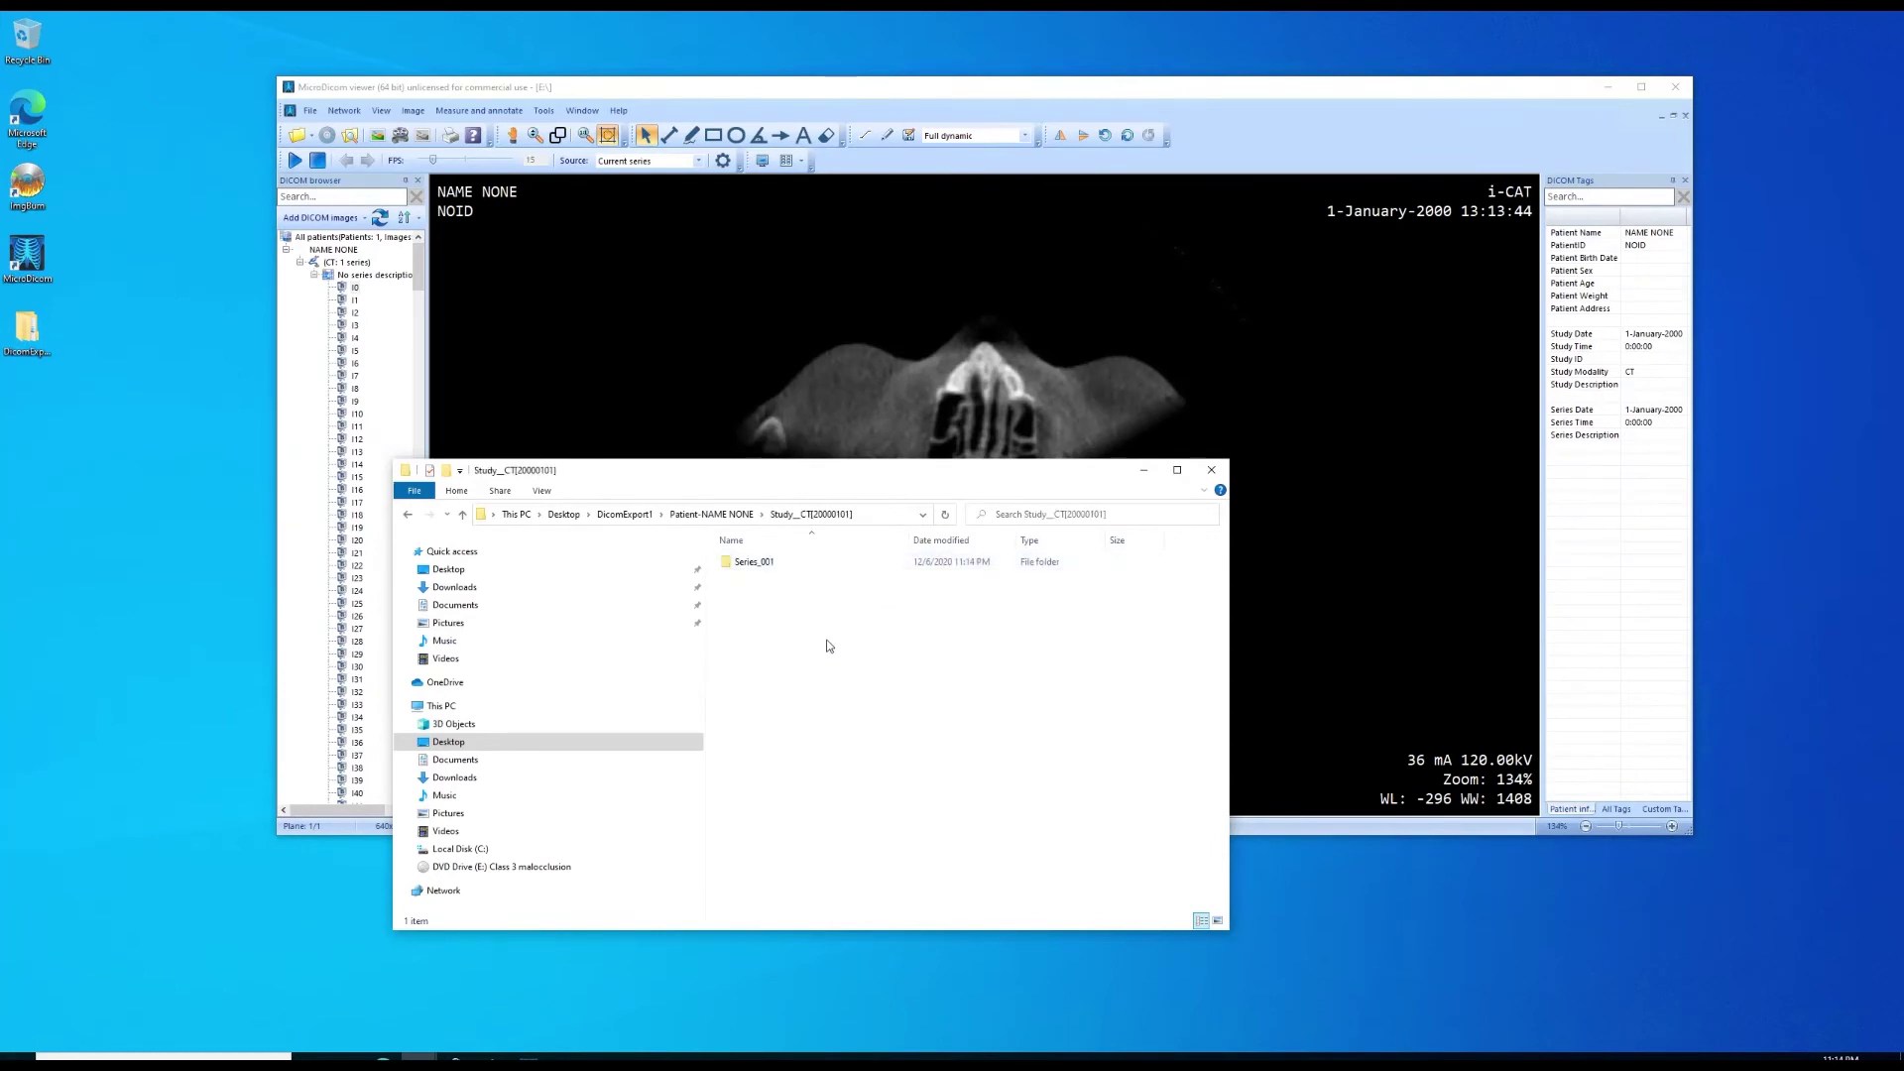
double_click(752, 564)
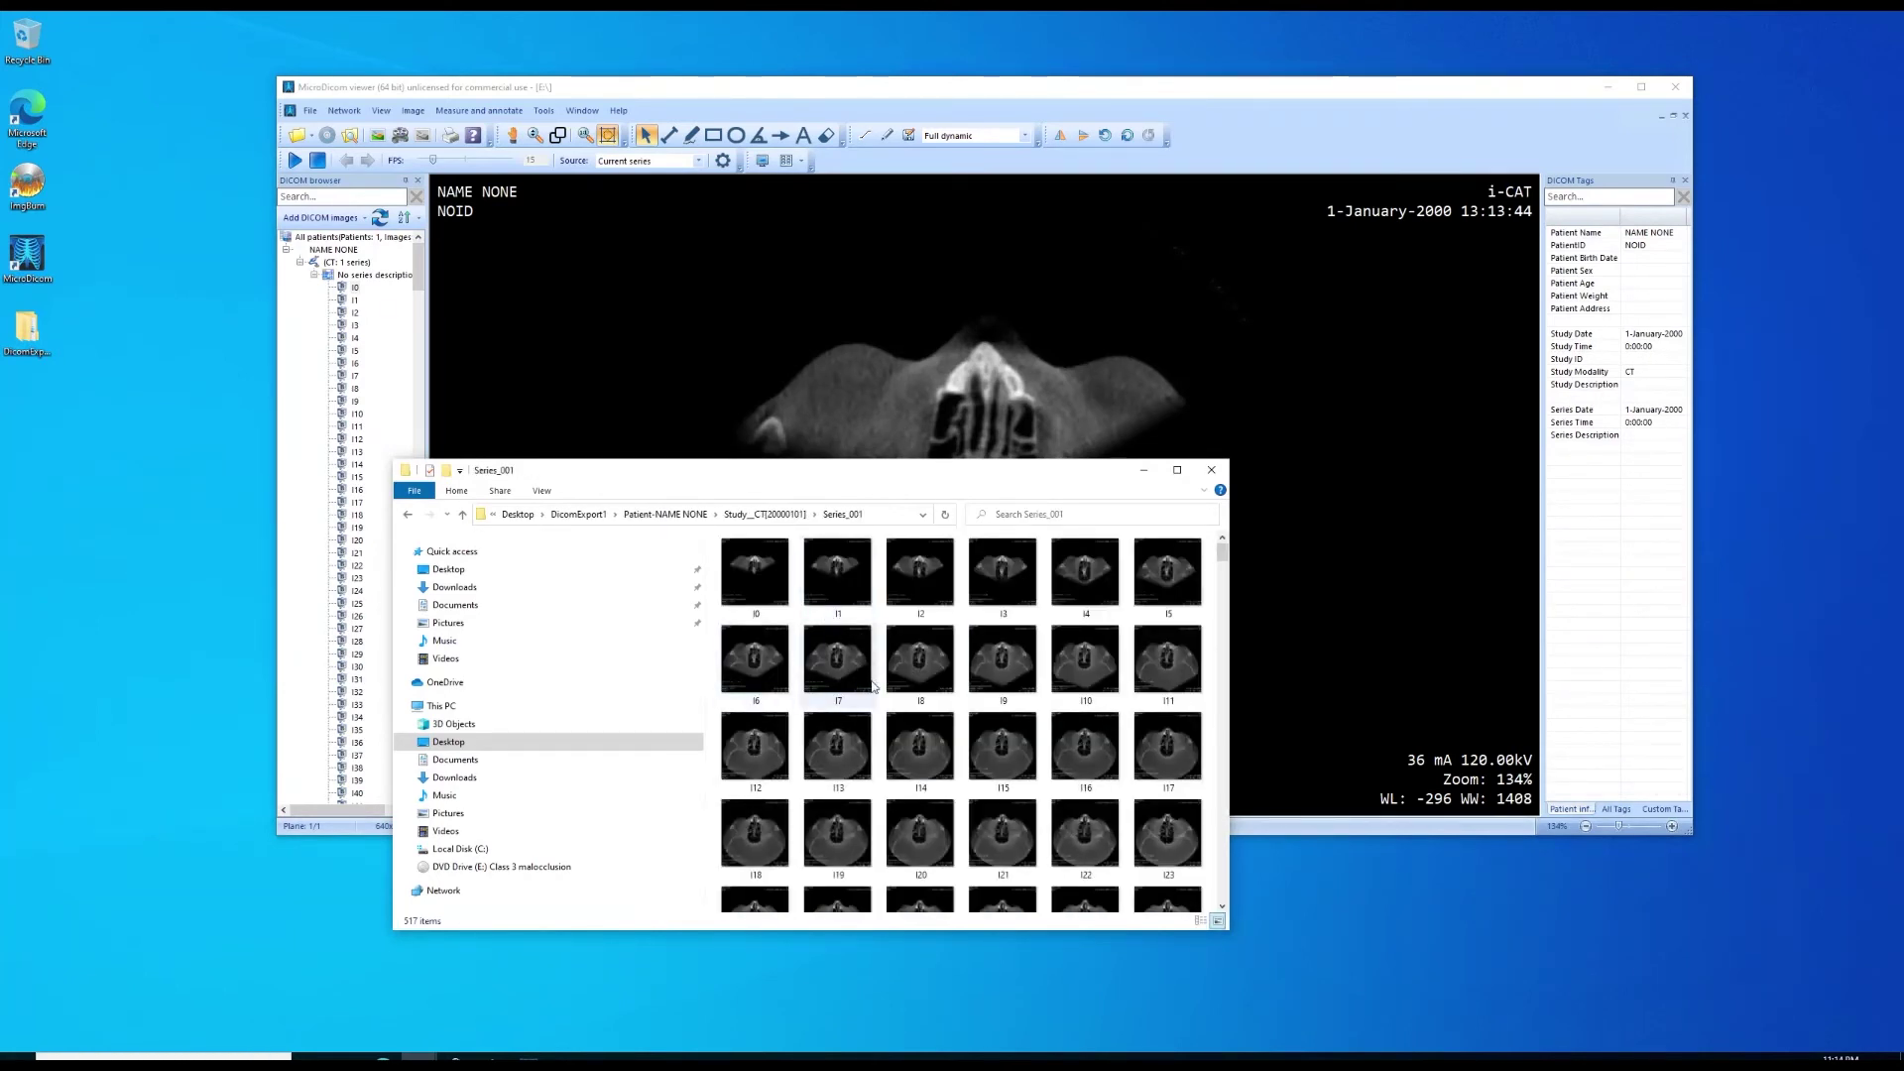
scroll(873, 690, "down", 5)
scroll(873, 690, "down", 10)
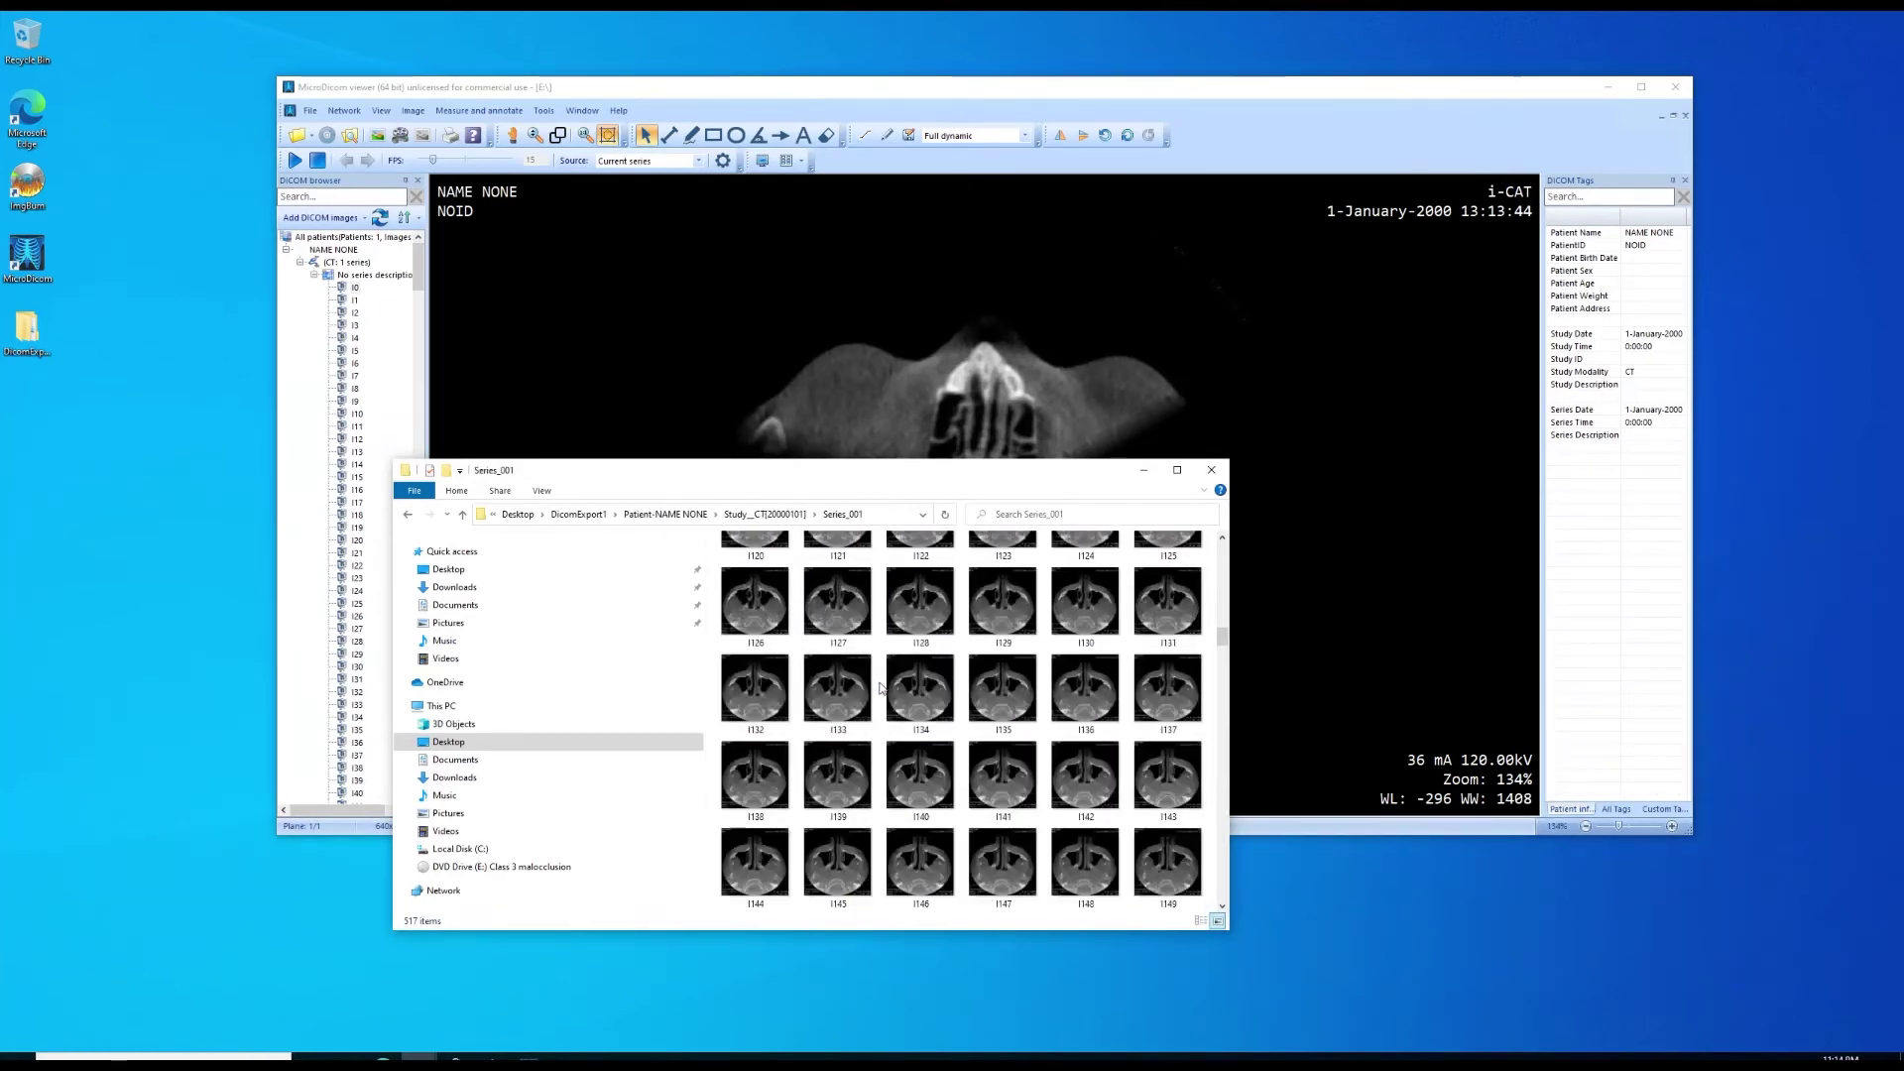
scroll(883, 684, "down", 4)
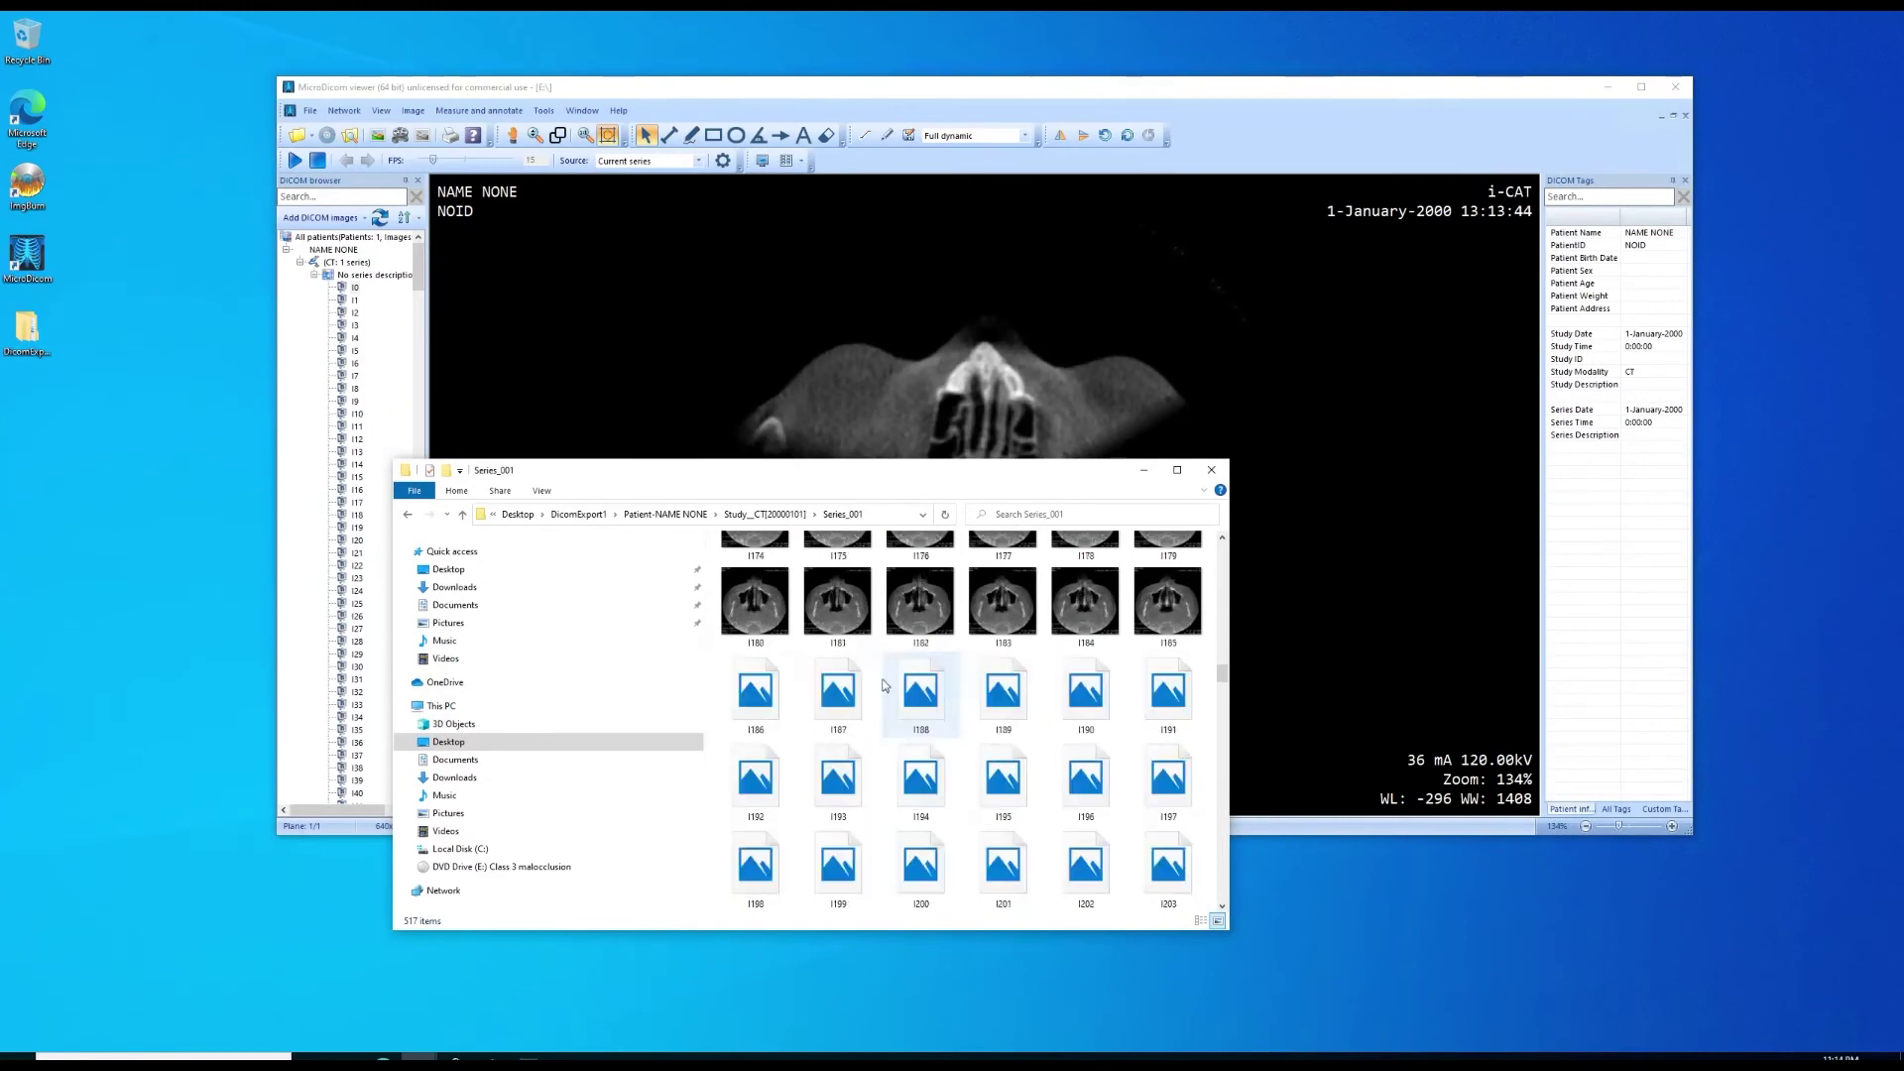
left_click(1211, 472)
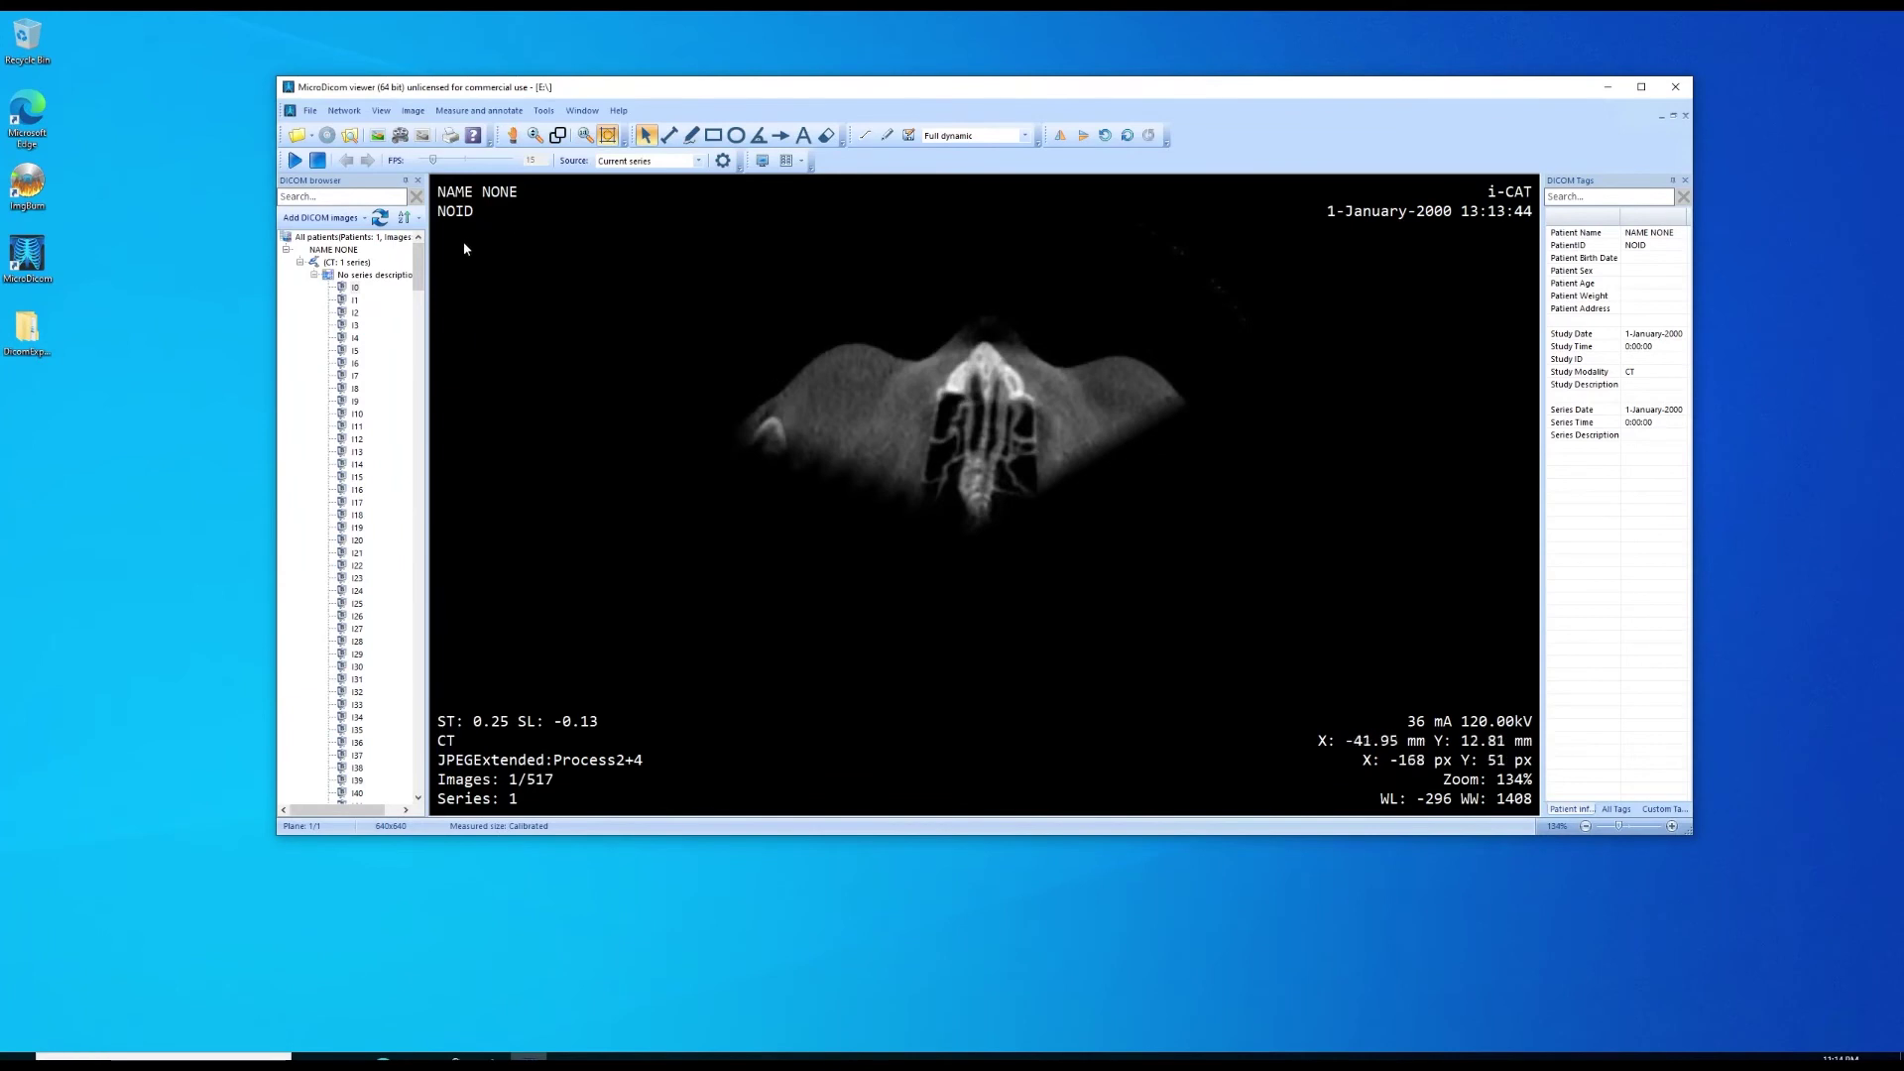
left_click(352, 137)
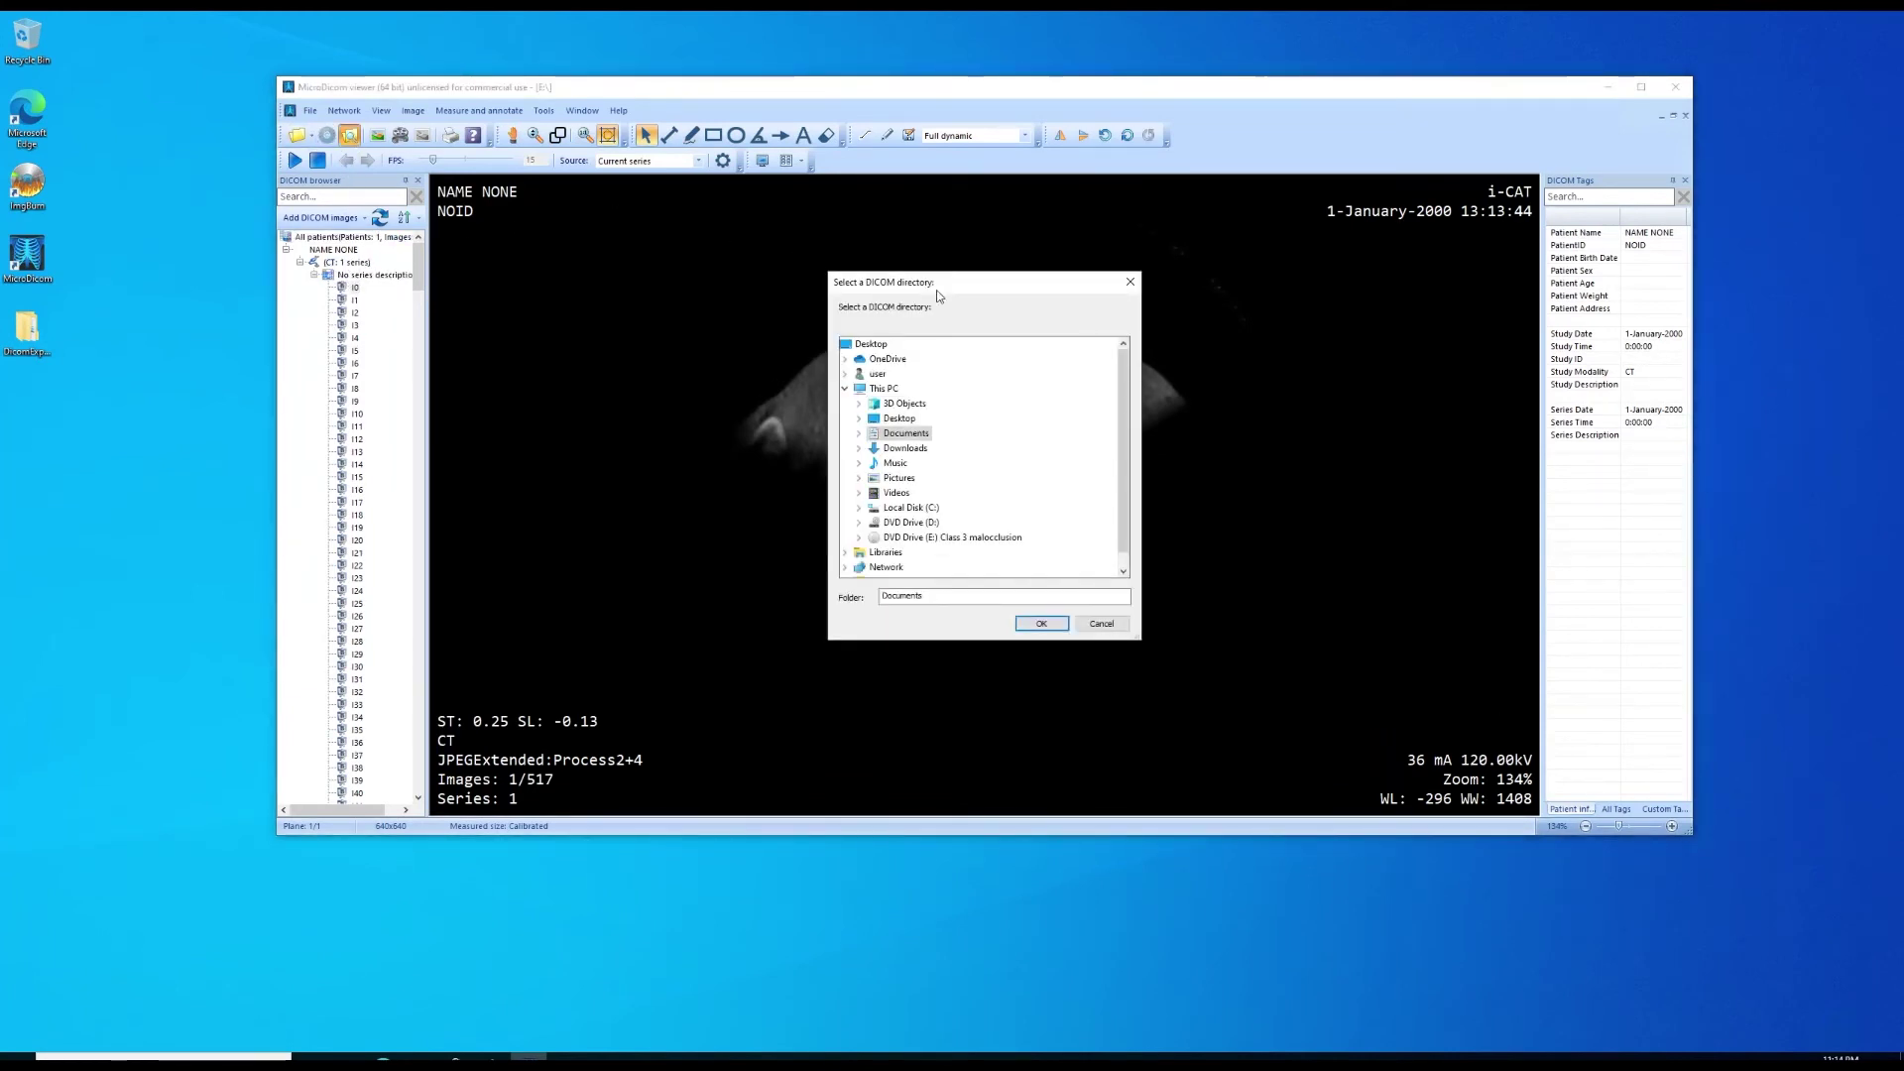
left_click(859, 537)
left_click(898, 537)
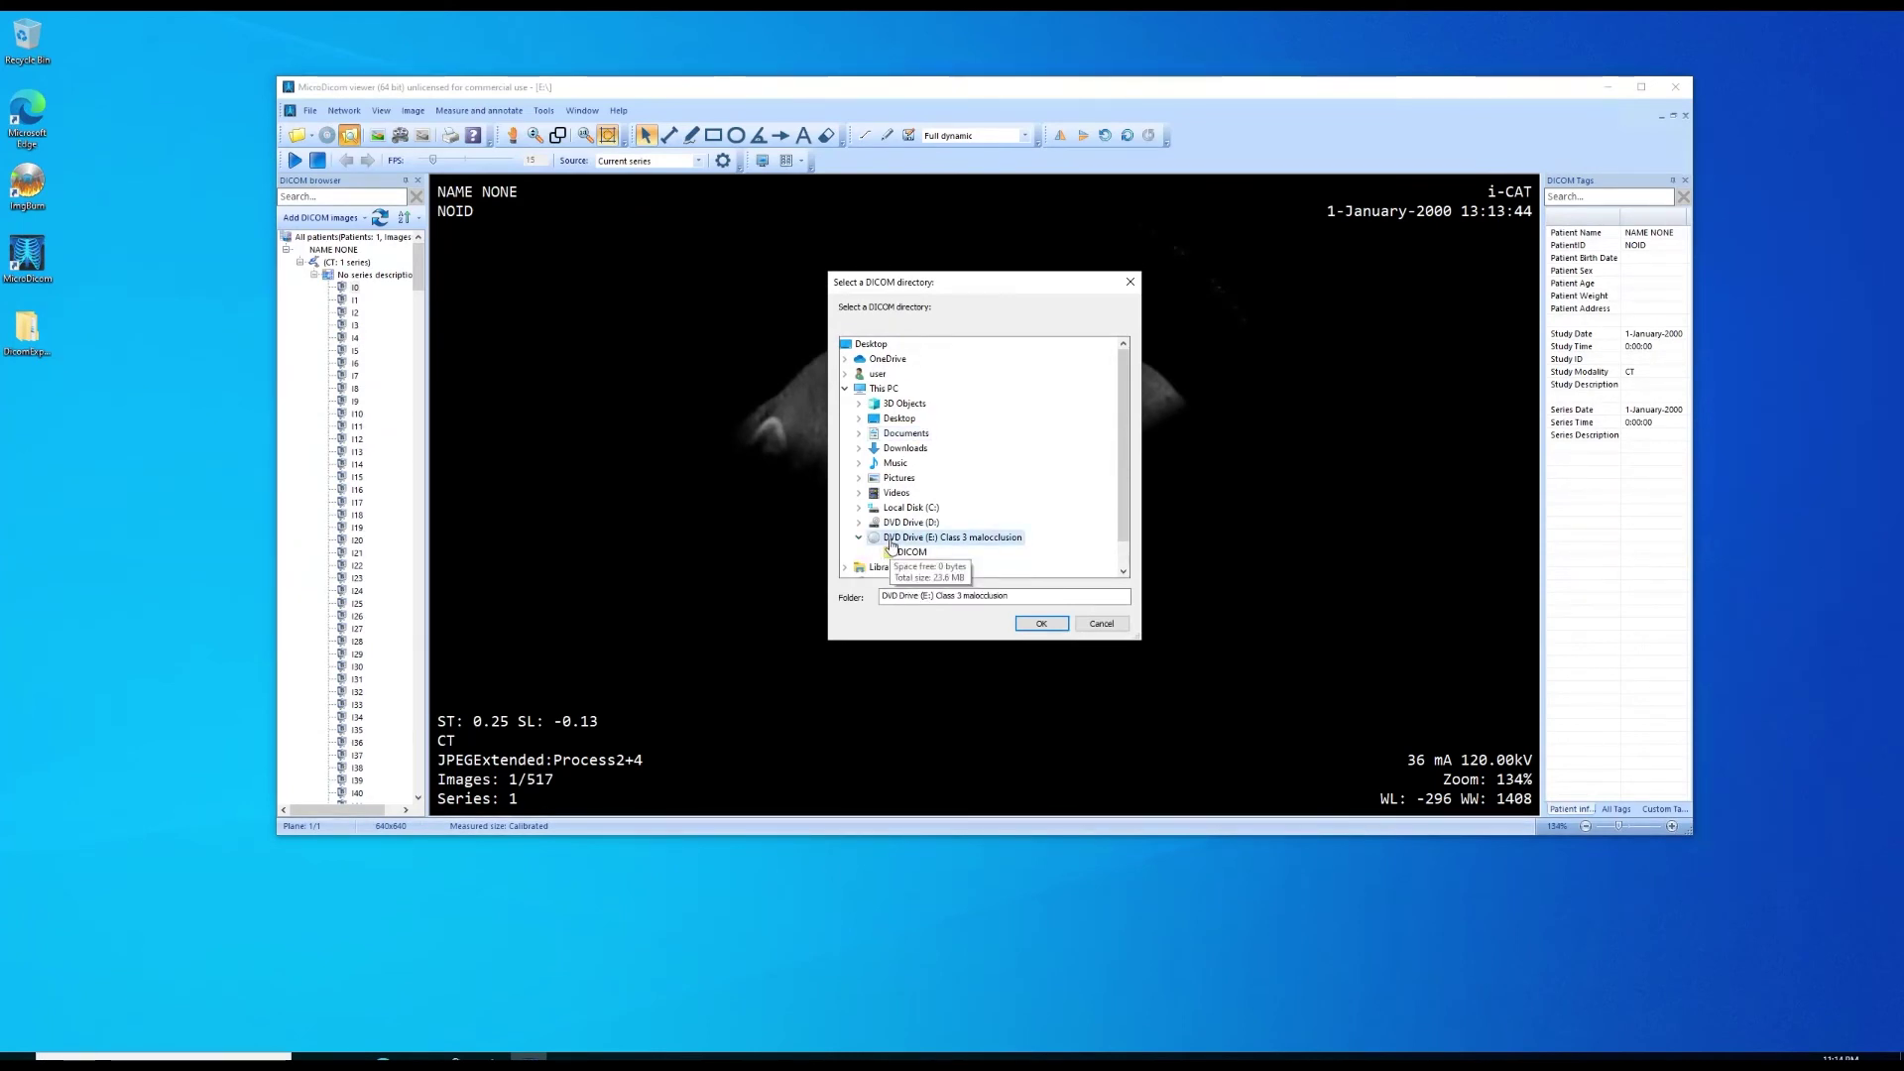
left_click(1041, 623)
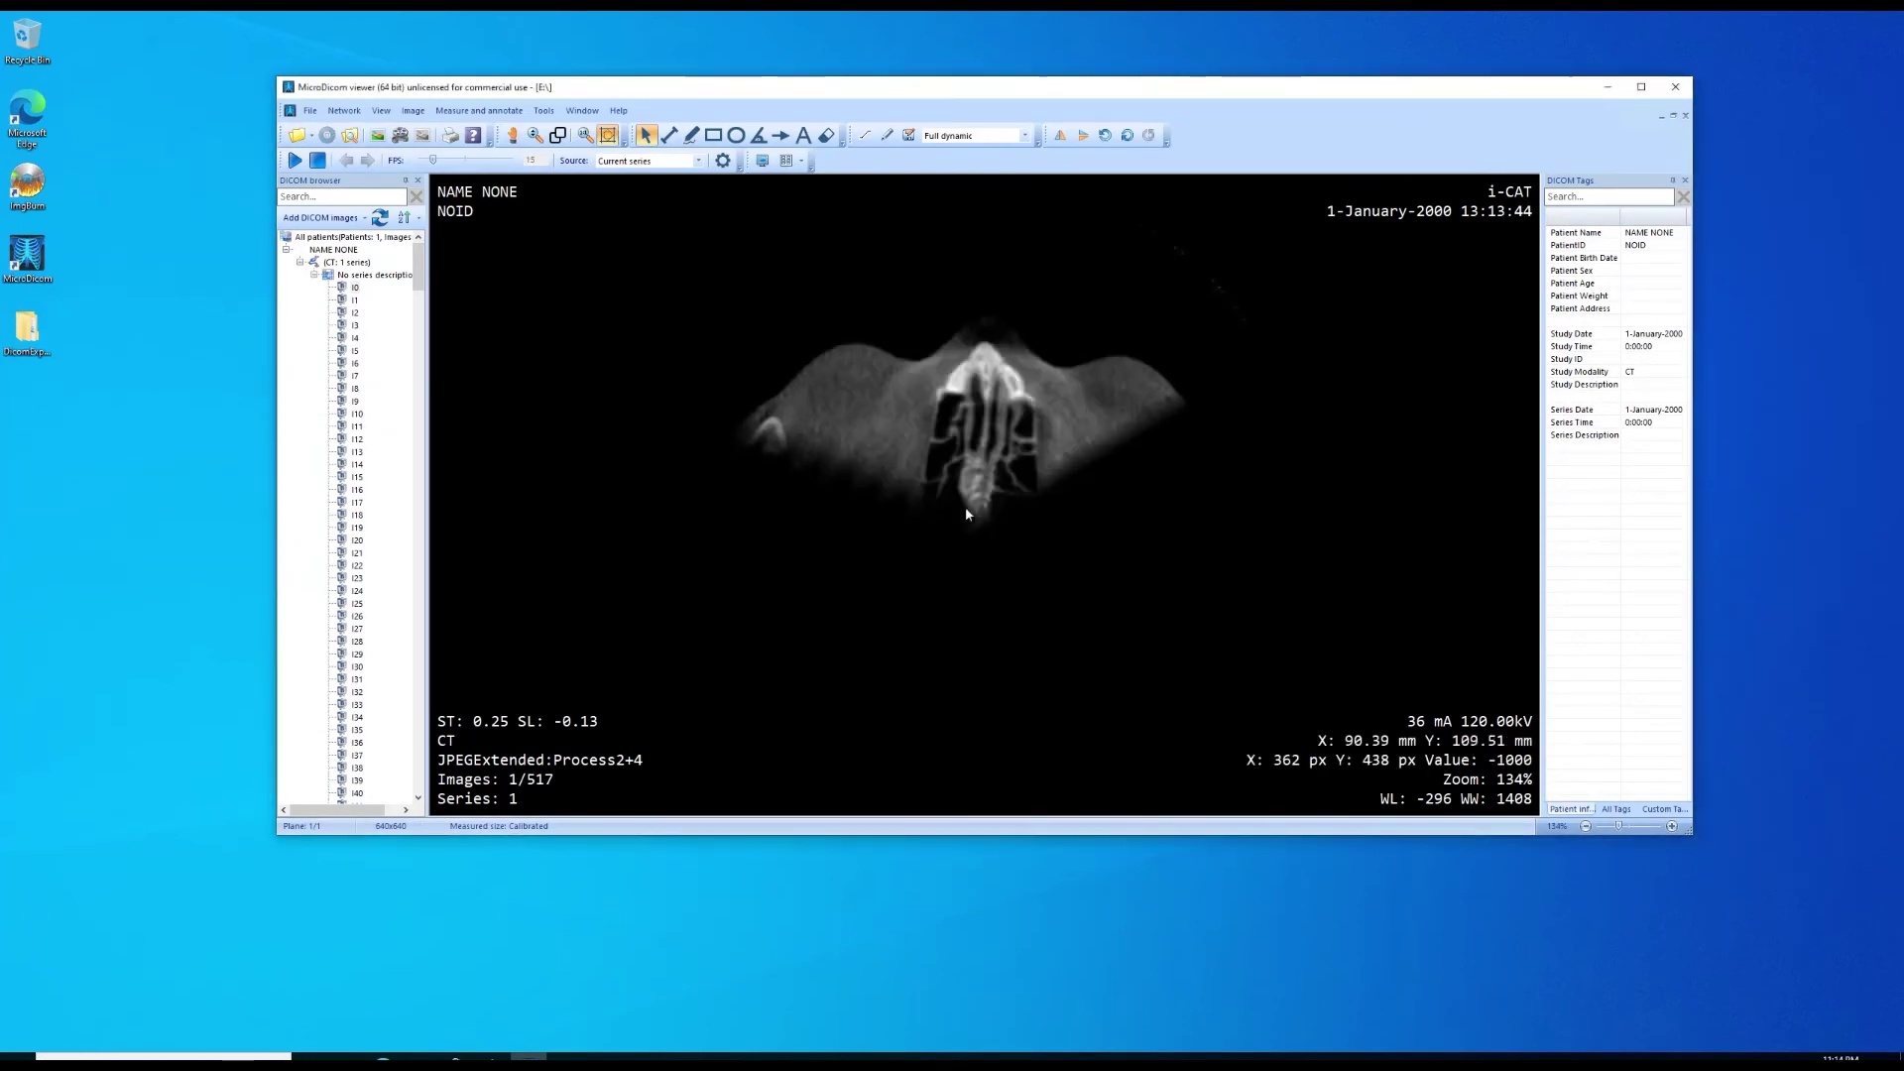
left_click(310, 111)
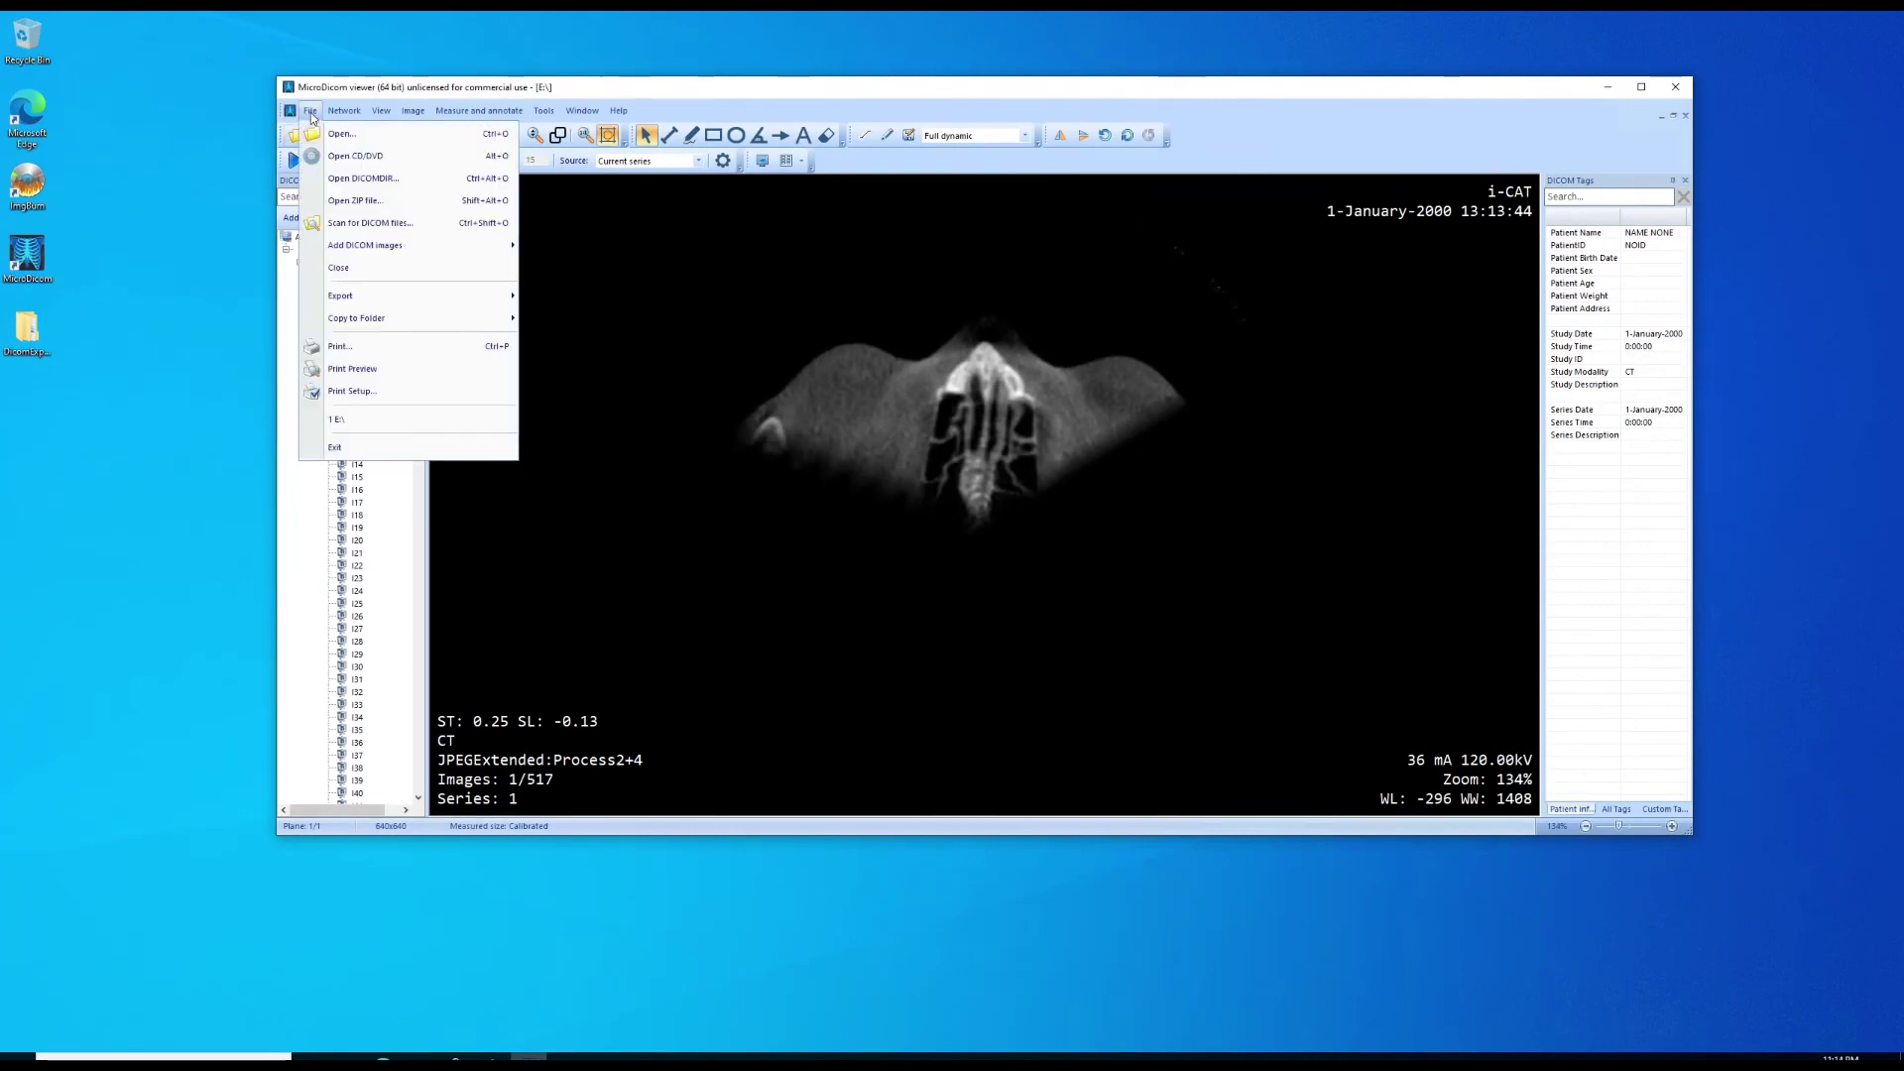
mouse_move(431, 315)
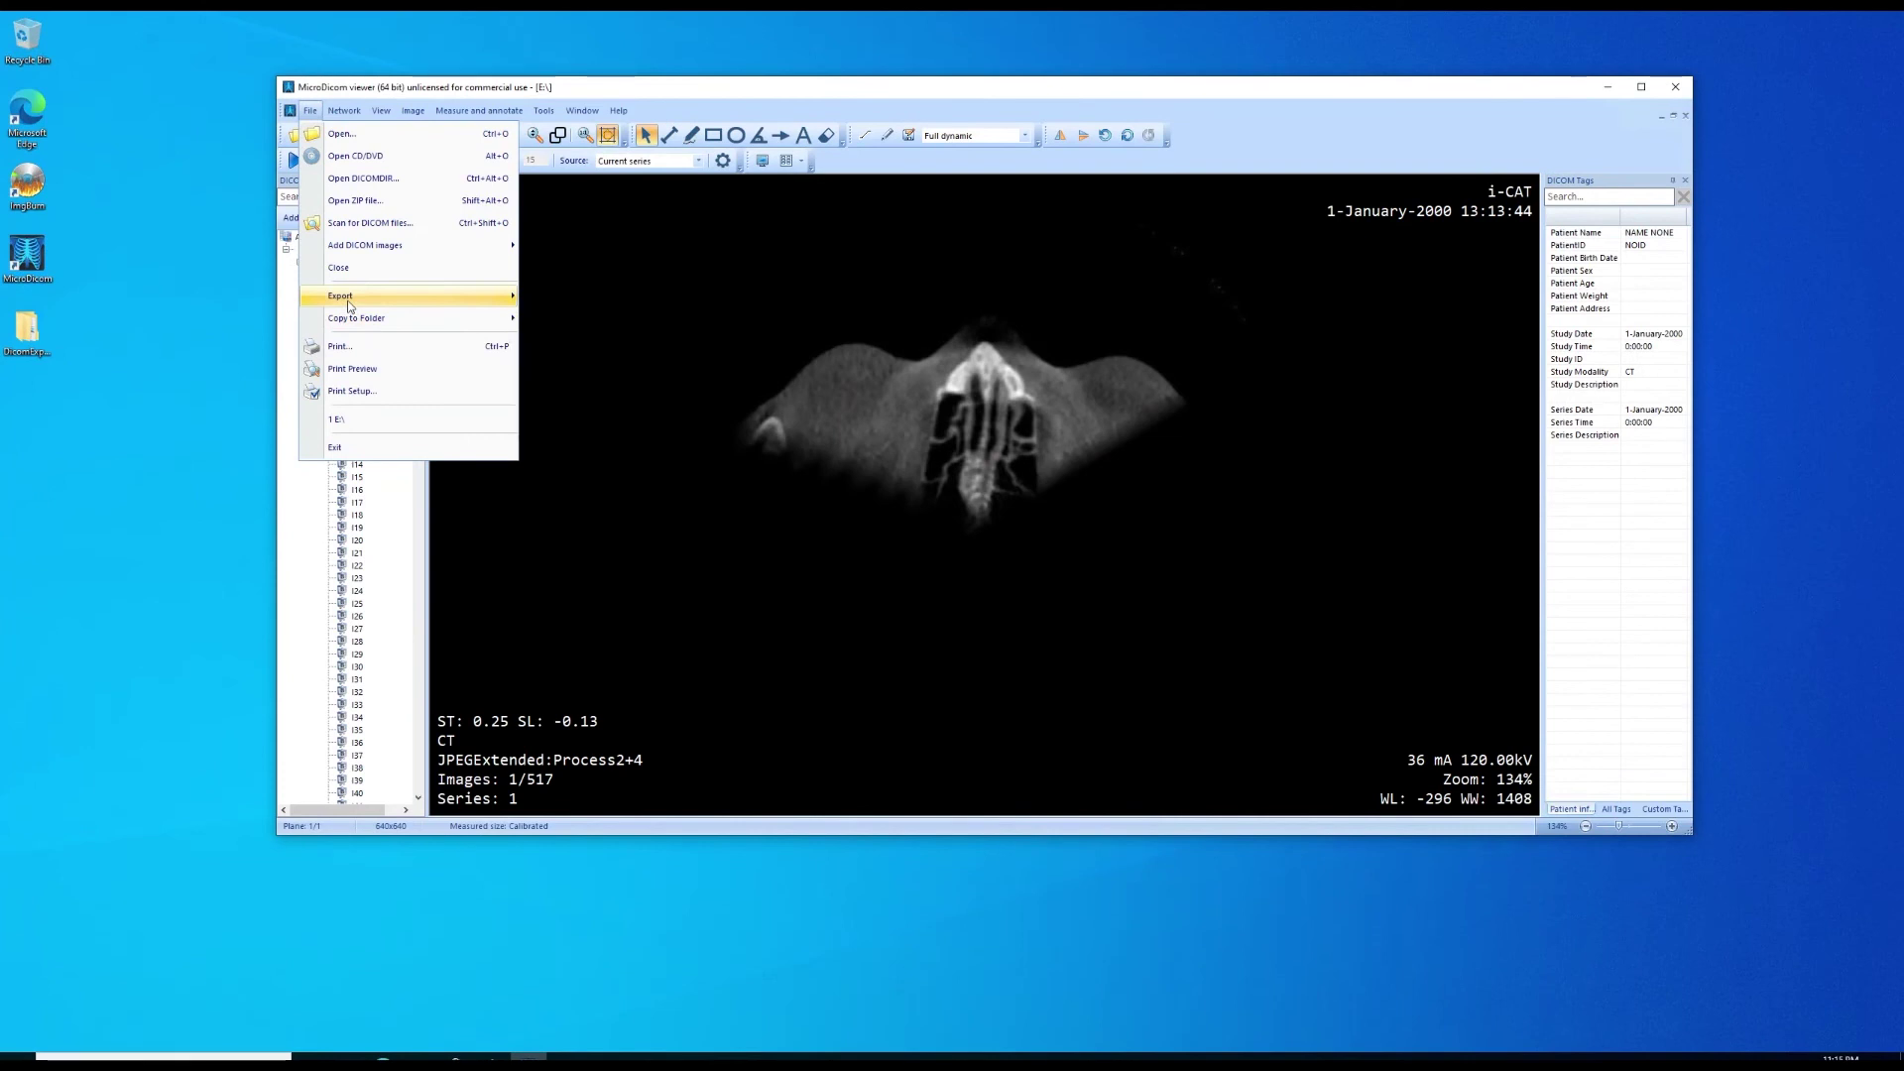
left_click(1198, 98)
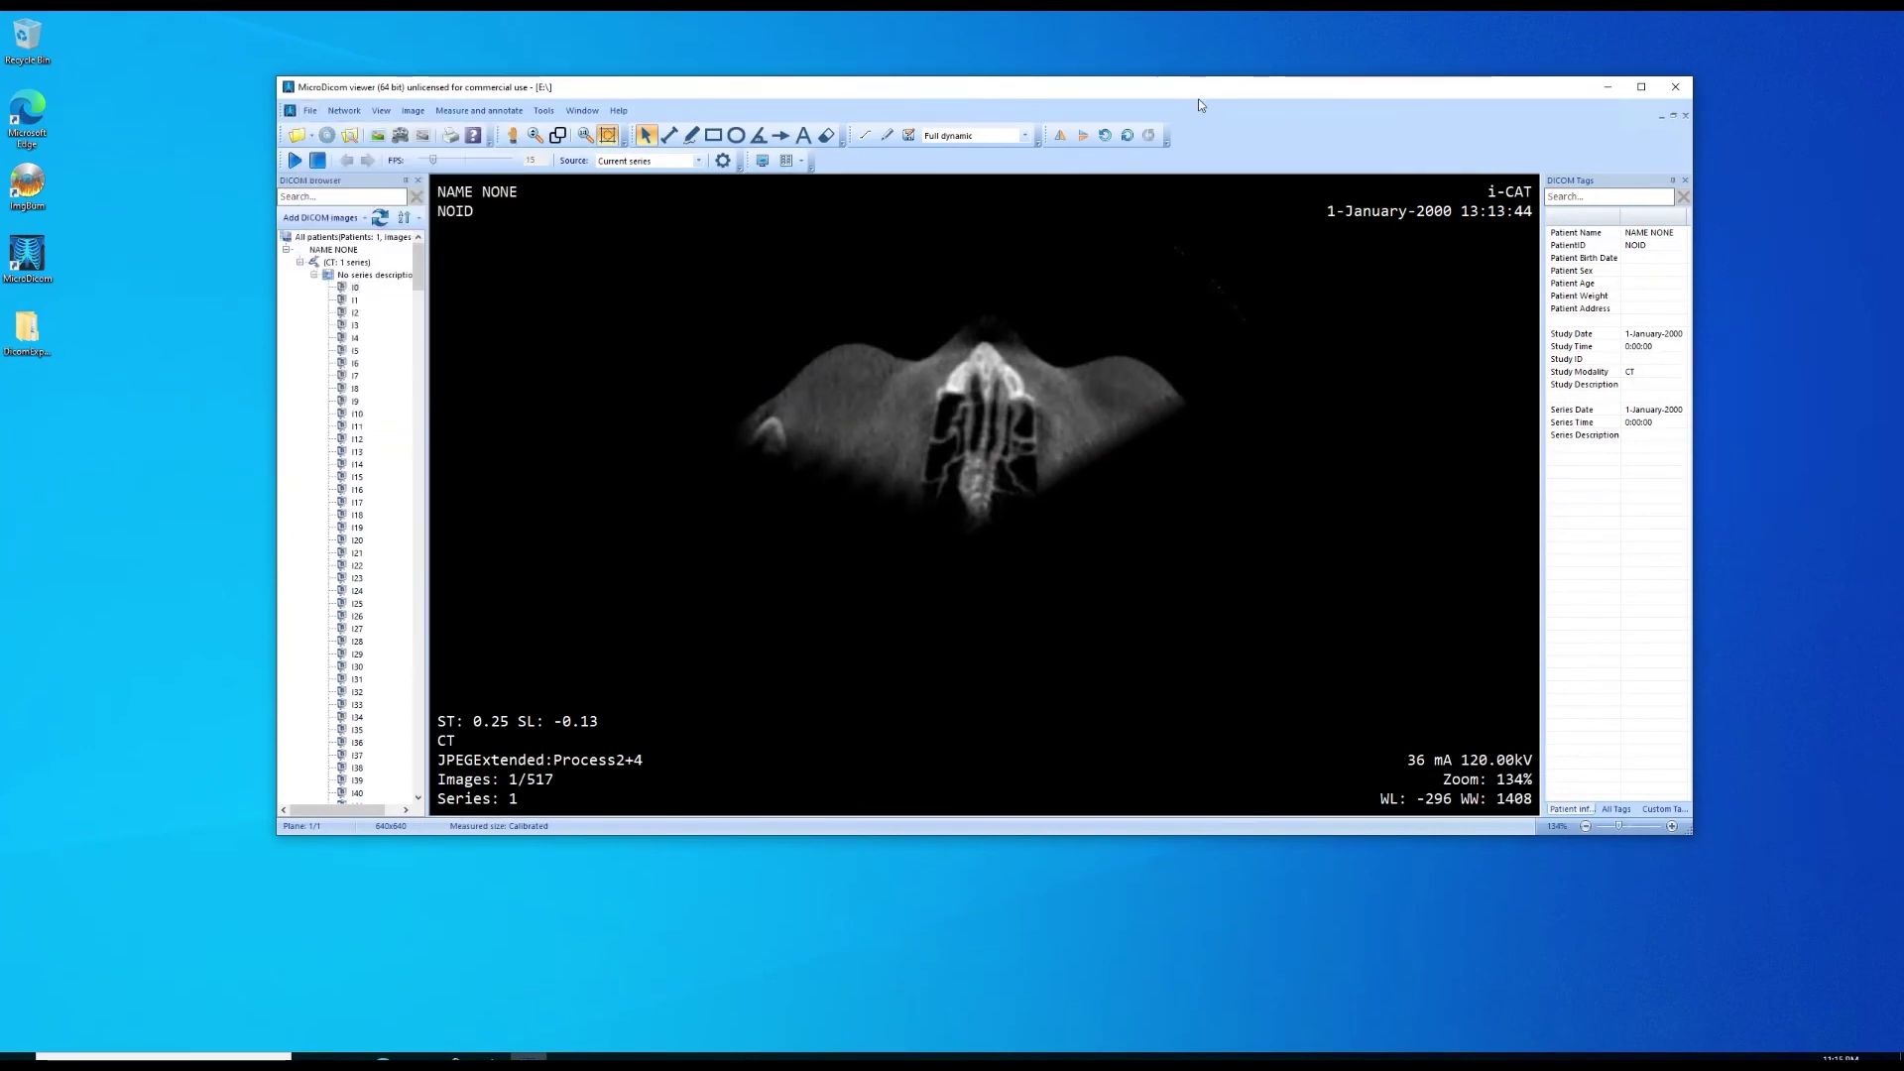
Close MicroDicom, then eject DVD Drive (E:) with the Class 3 malocclusion disc from This PC.
left_click(1683, 88)
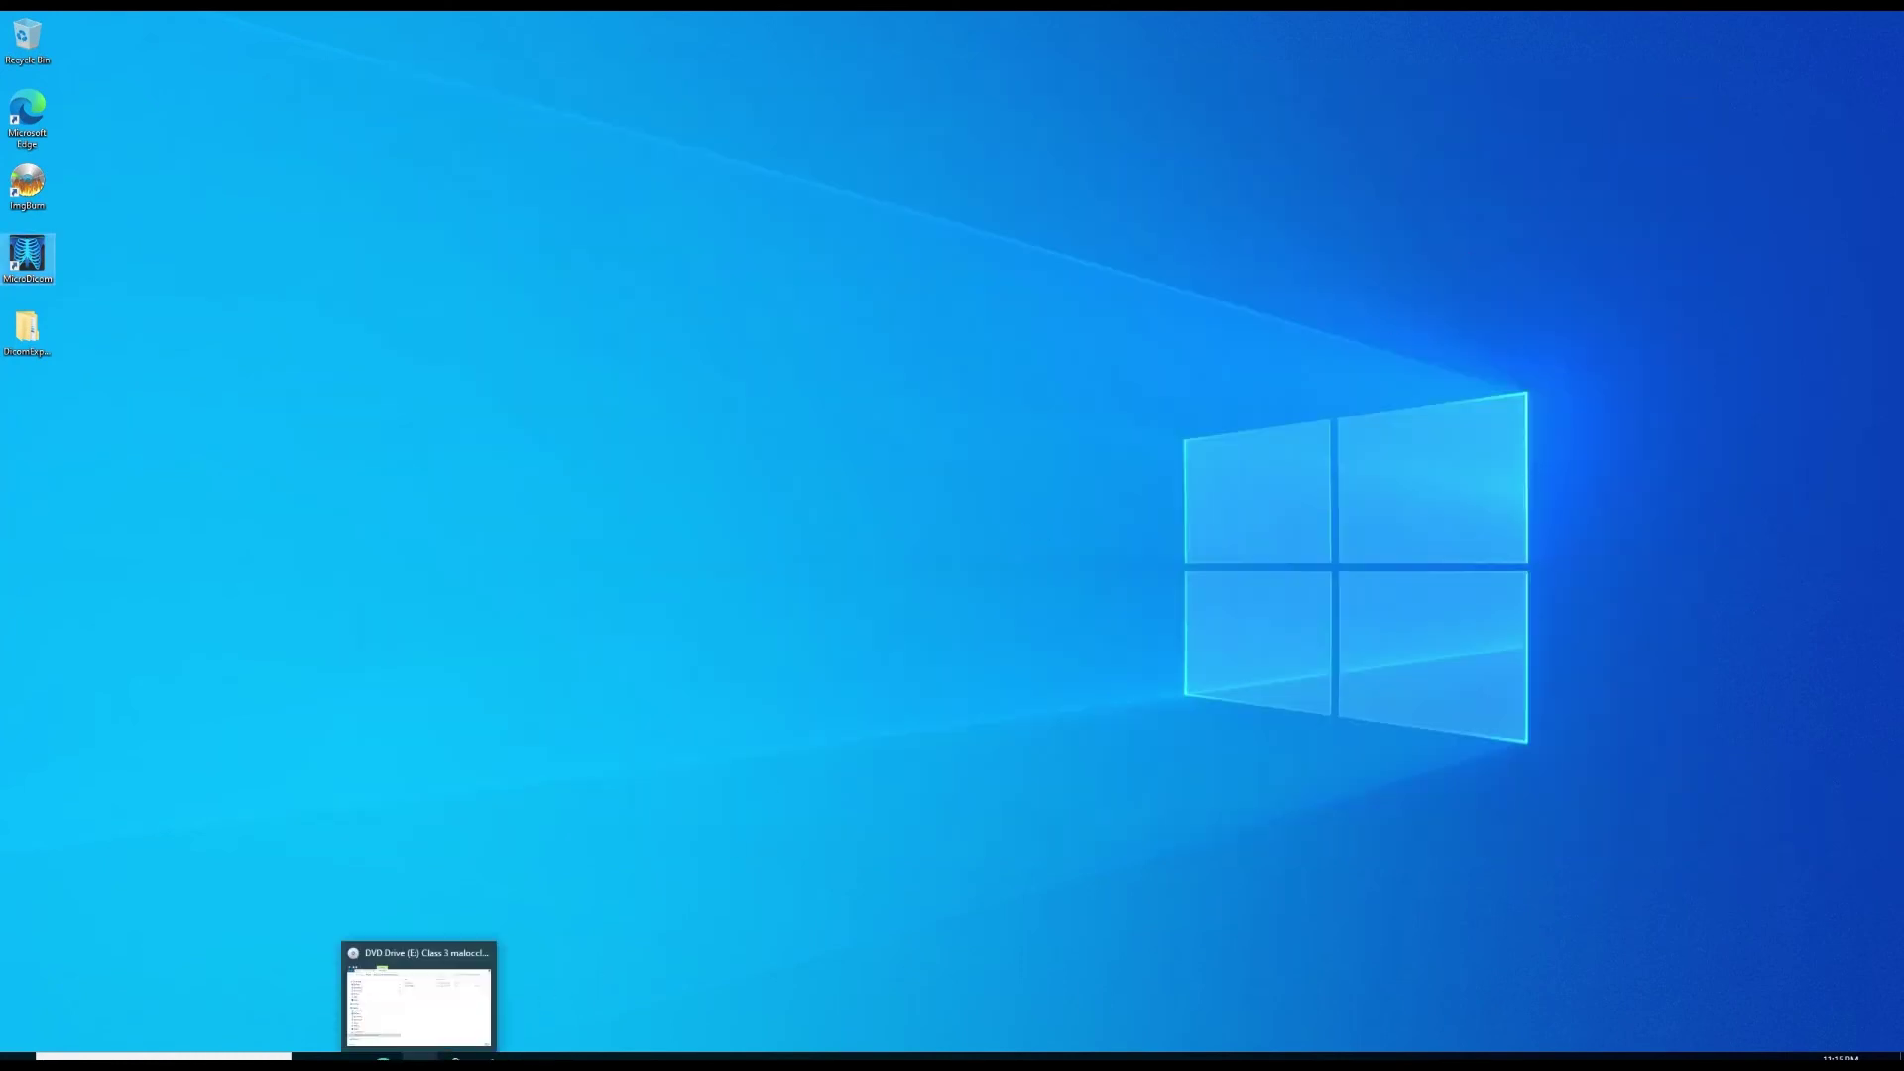
left_click(420, 1059)
left_click(499, 494)
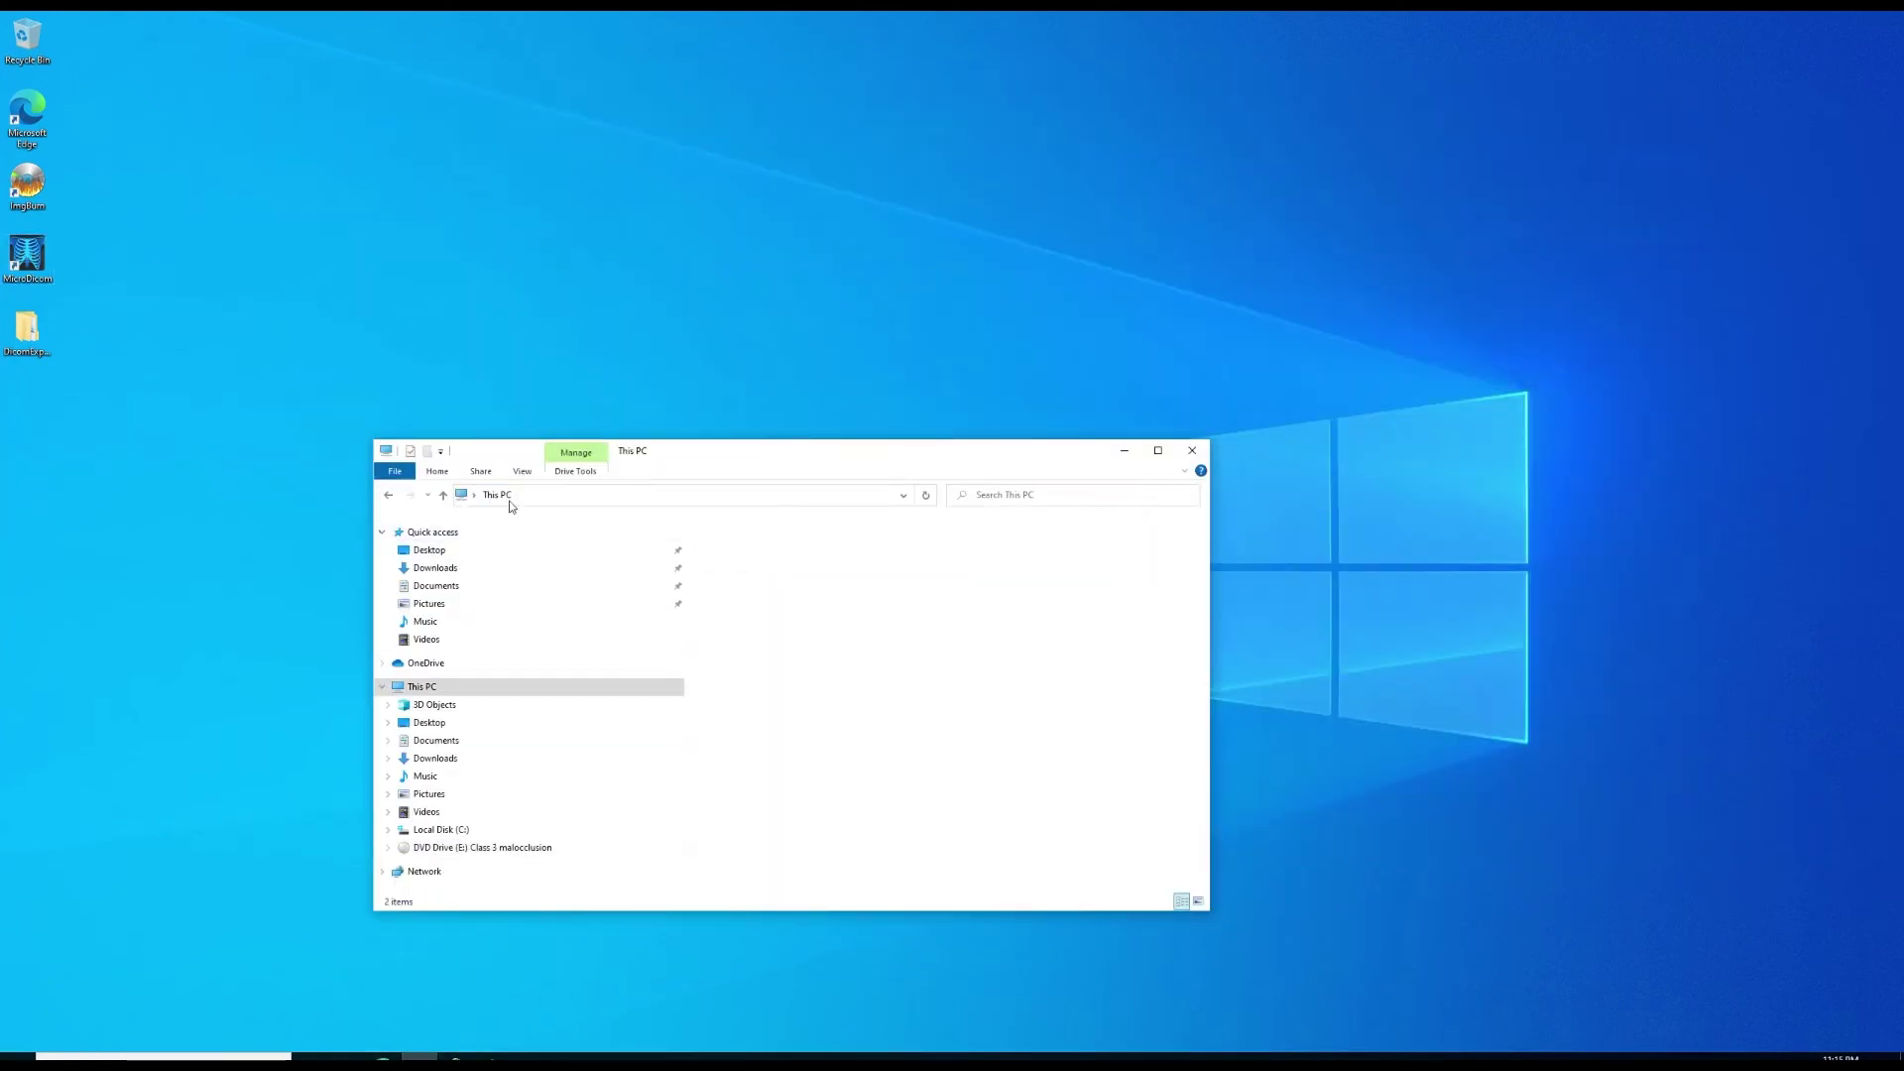
right_click(793, 796)
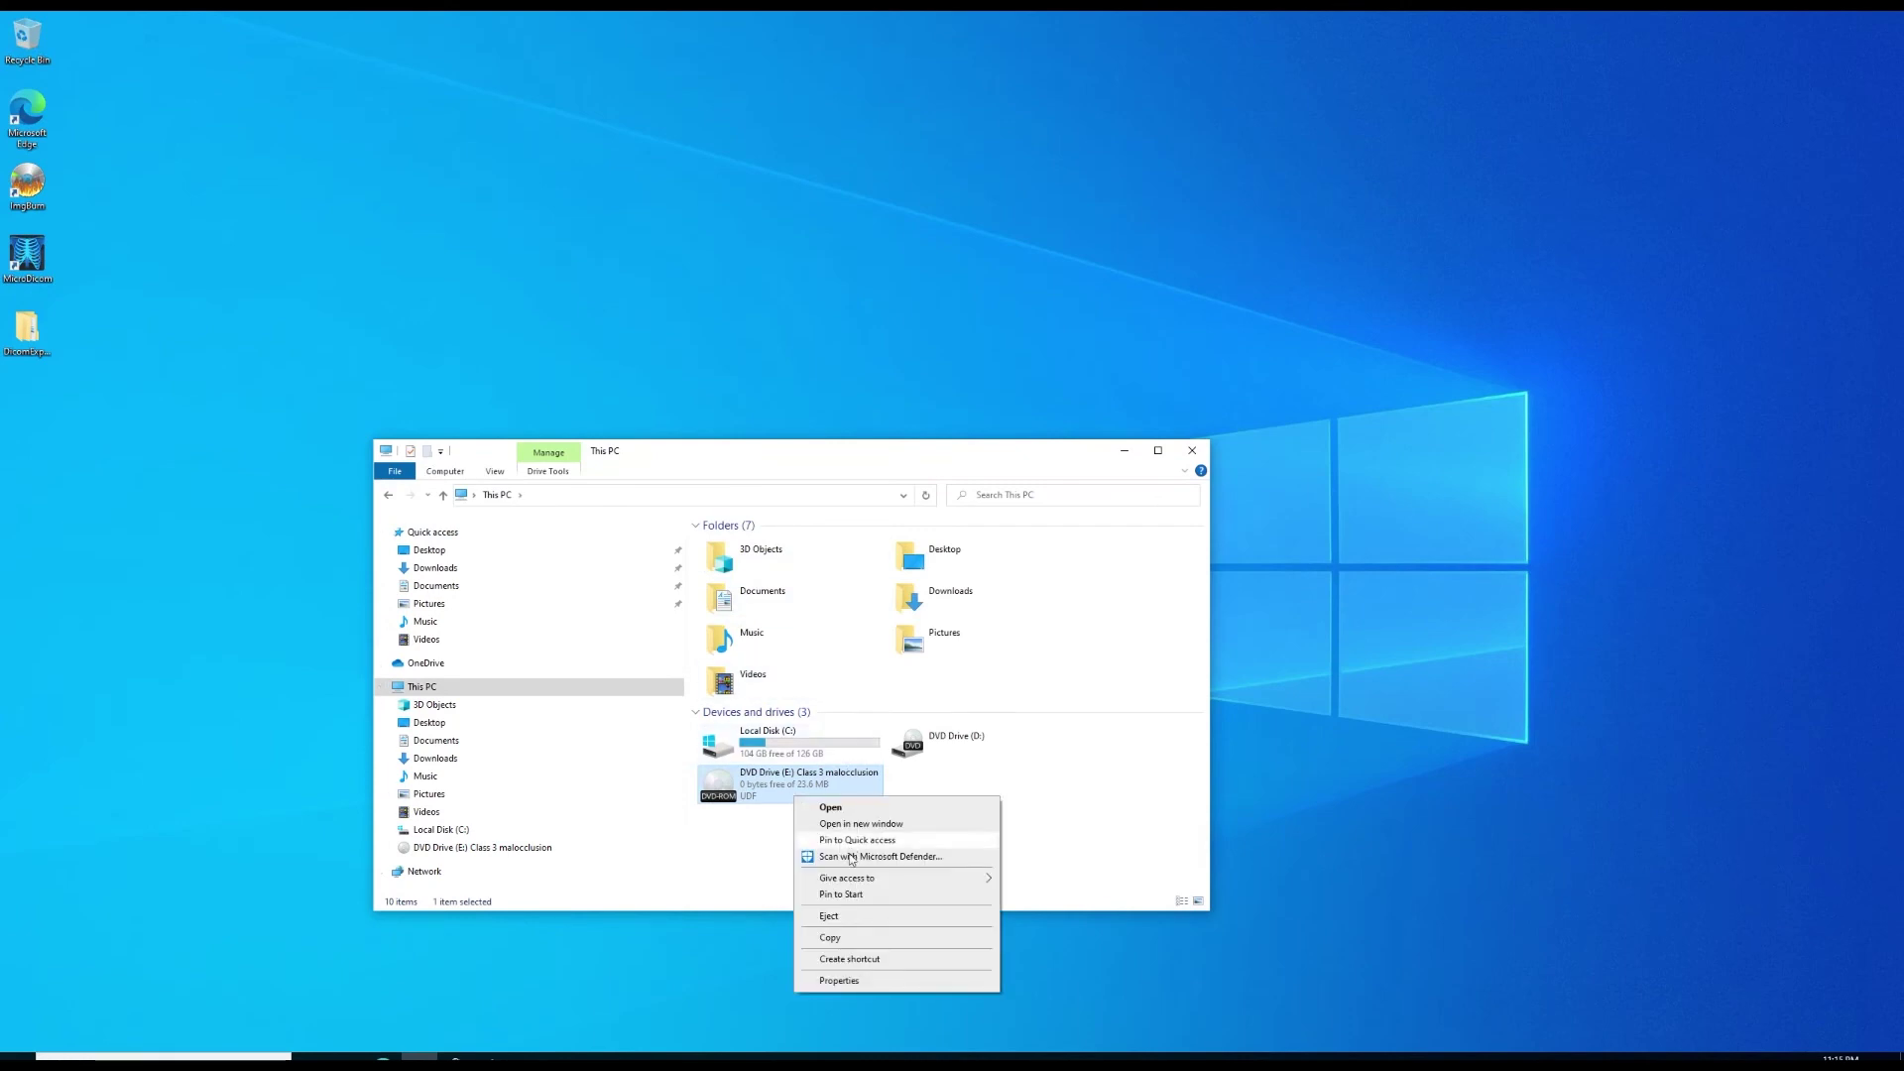
left_click(831, 917)
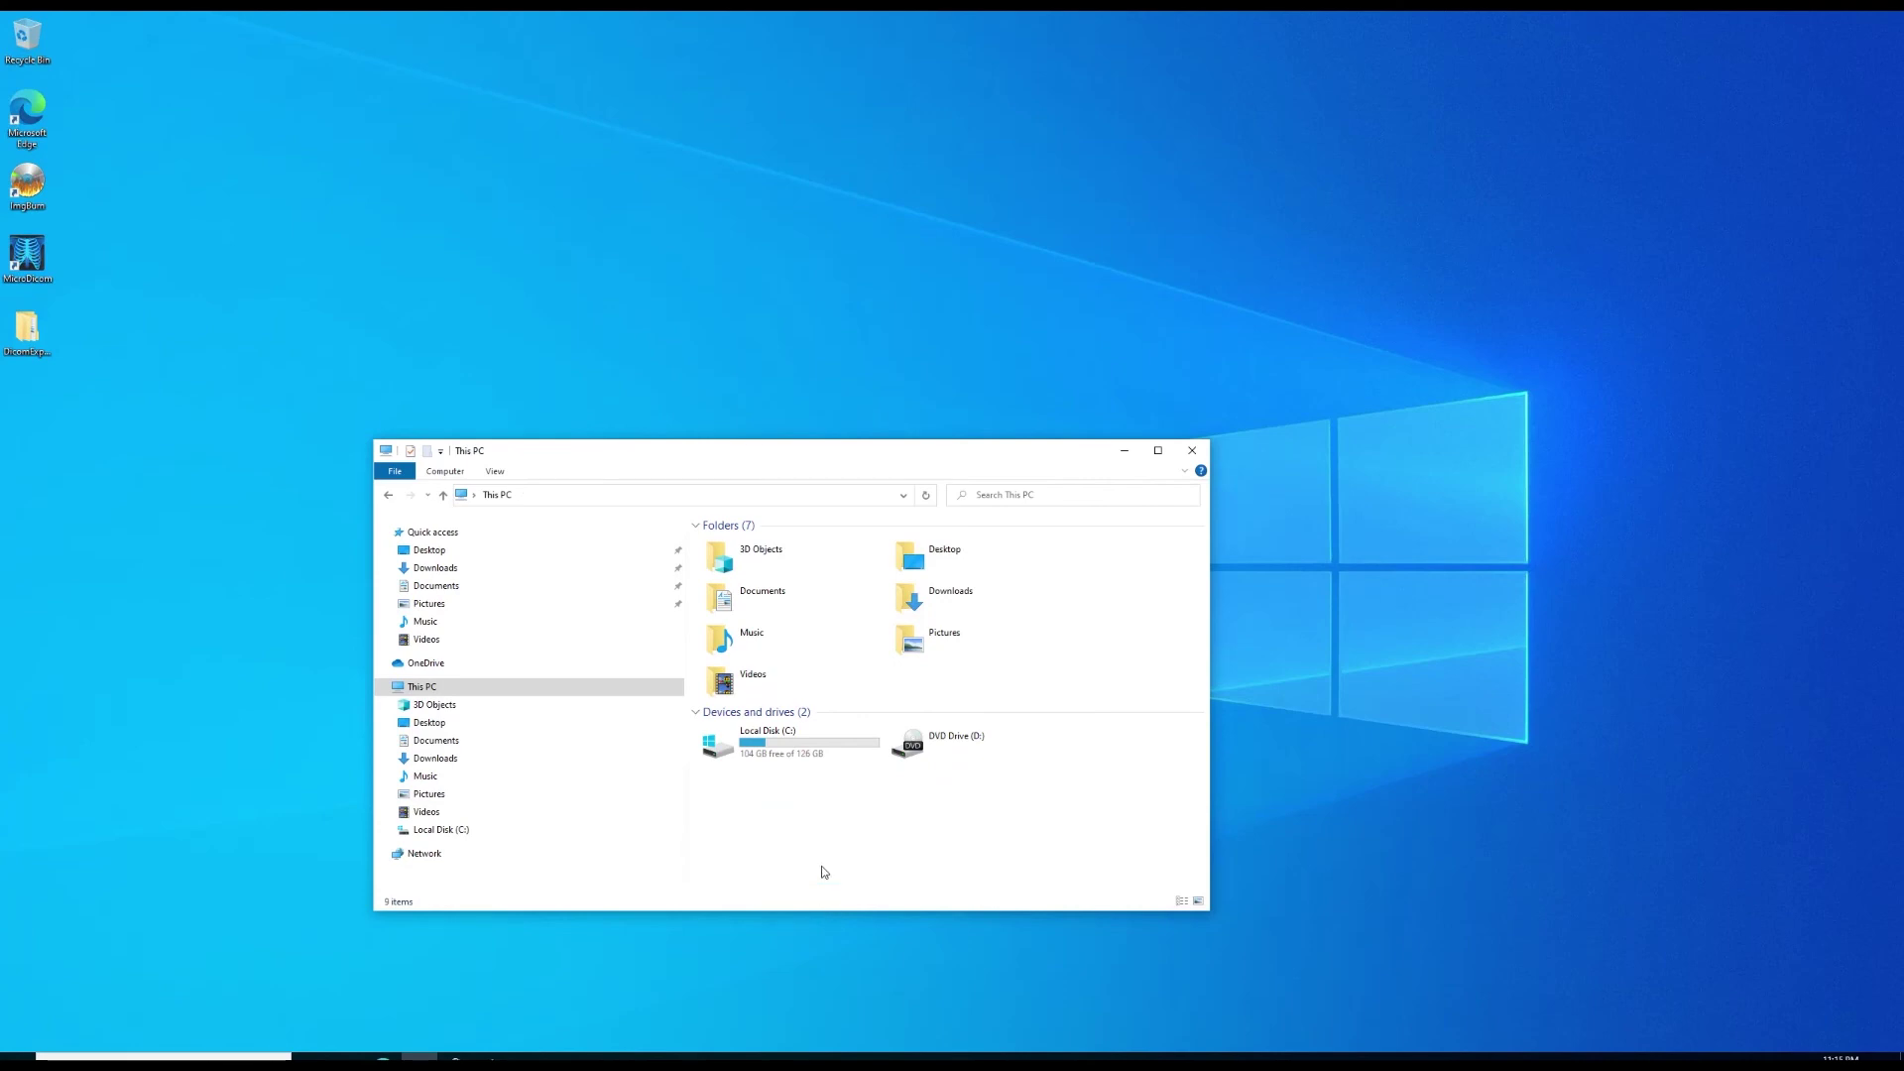